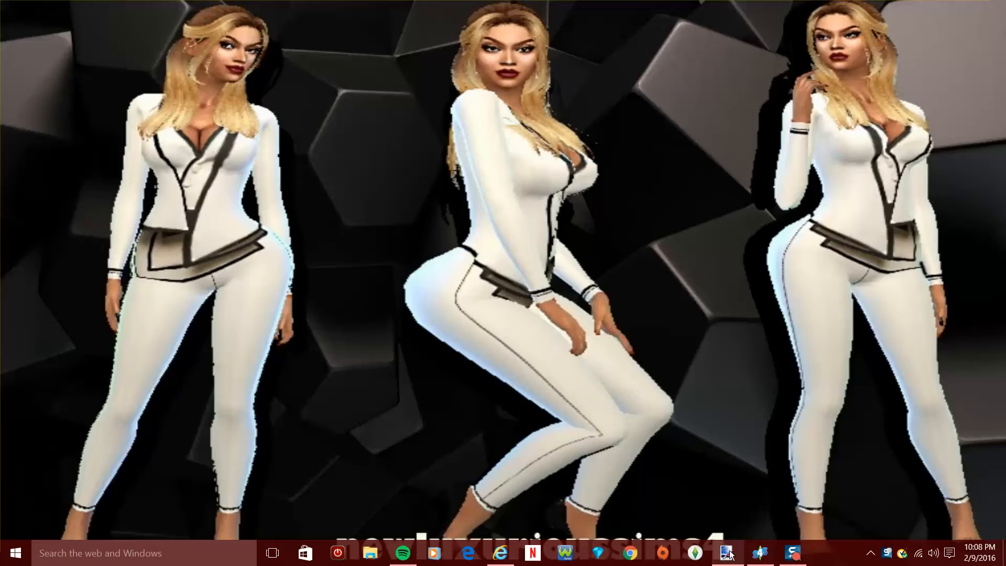
pyautogui.click(756, 559)
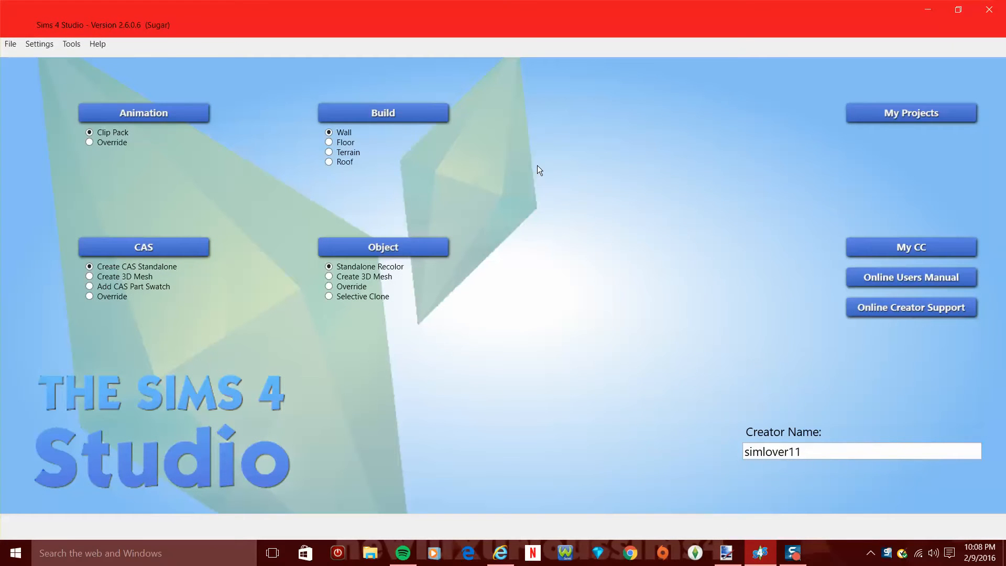
pyautogui.click(927, 10)
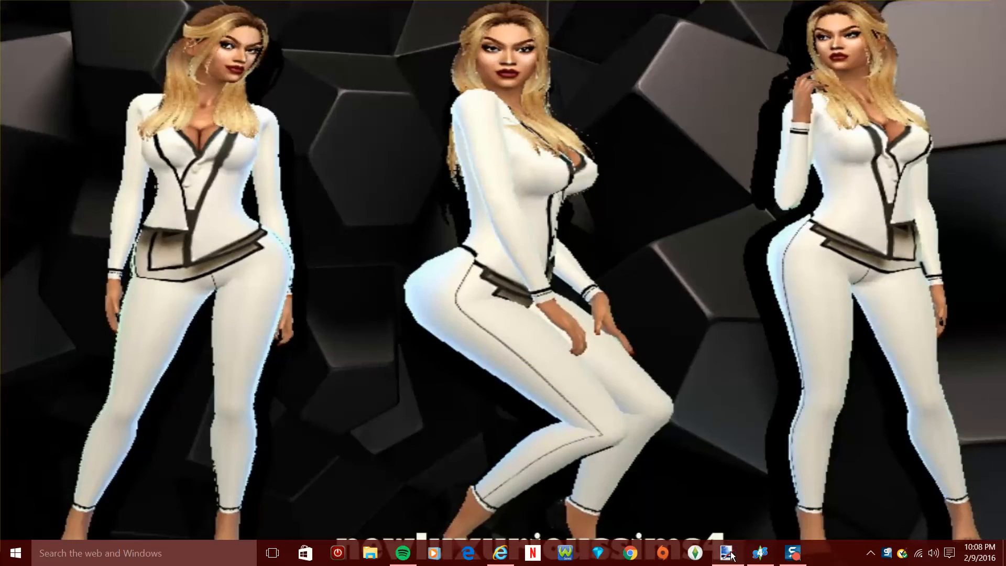
pyautogui.click(732, 555)
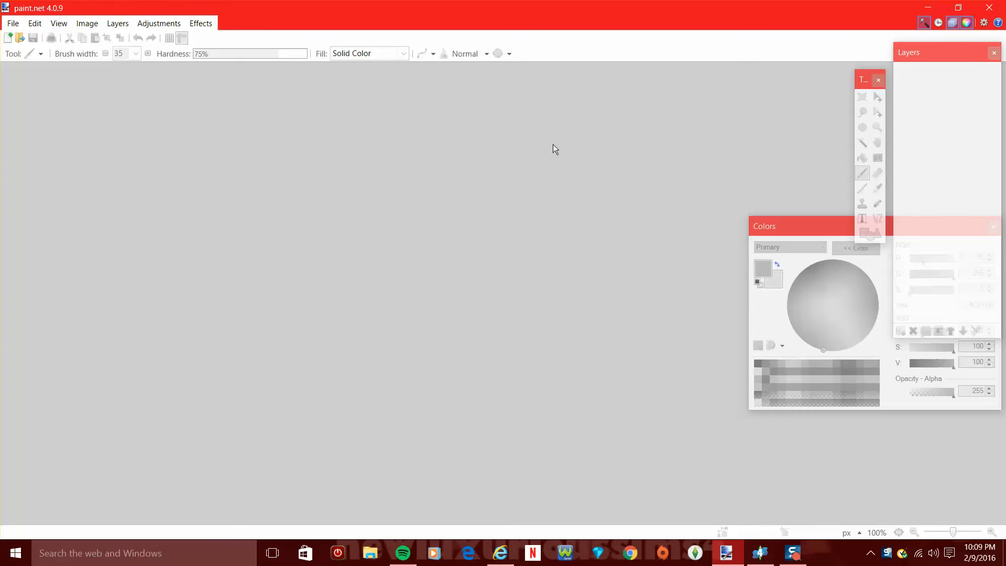
pyautogui.click(926, 11)
# - Switch to Sims 4 Studio and start a new CAS project with the Create CAS Standalone option
pyautogui.click(774, 558)
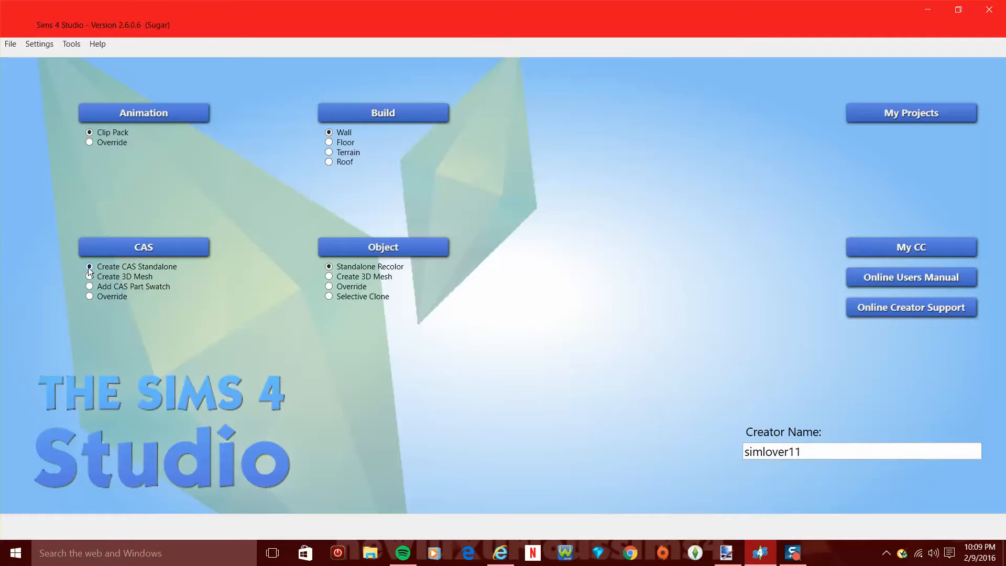
pyautogui.click(143, 245)
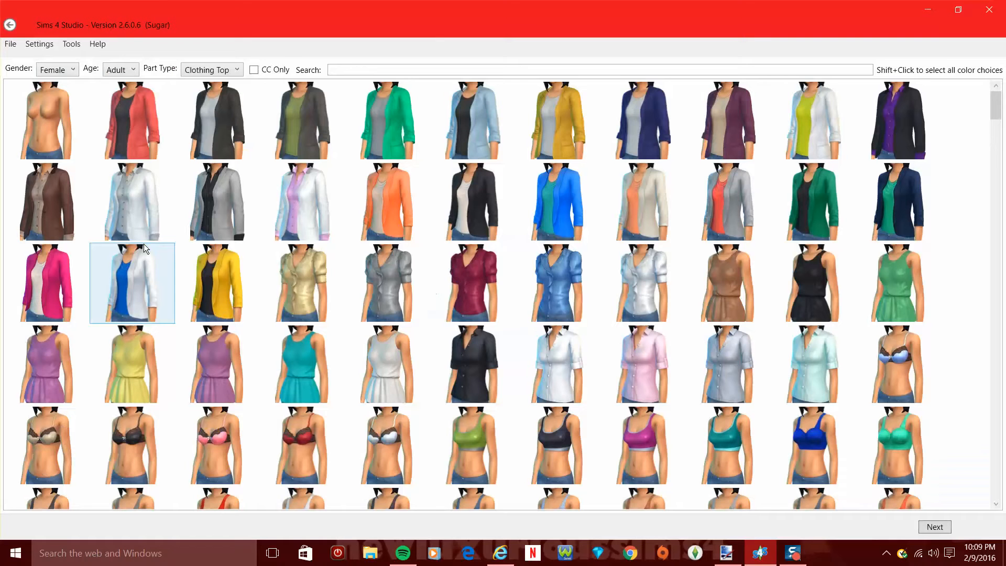
# - Examine the gender, age and part type choices available for filtering the clothing catalog
pyautogui.click(70, 73)
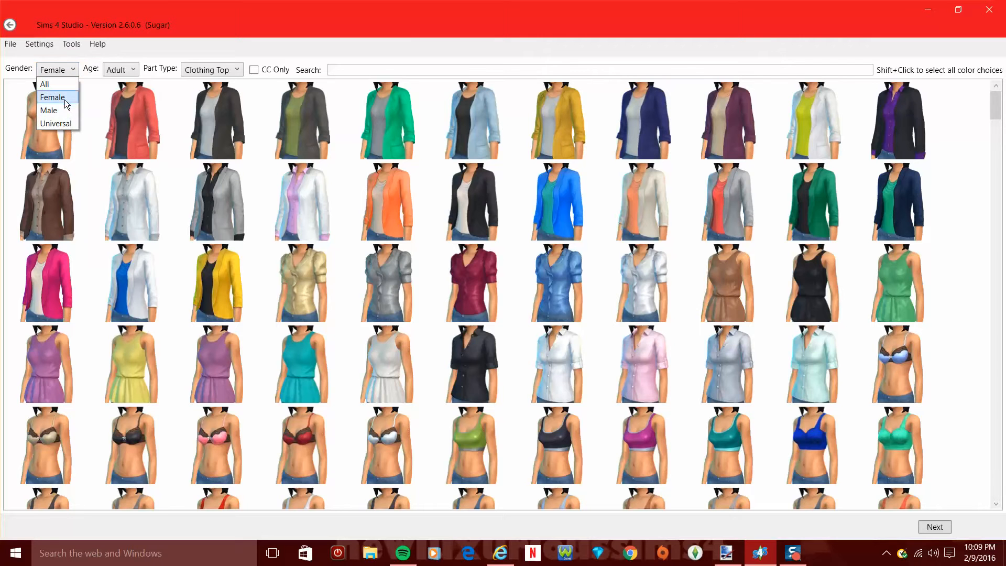
pyautogui.click(127, 70)
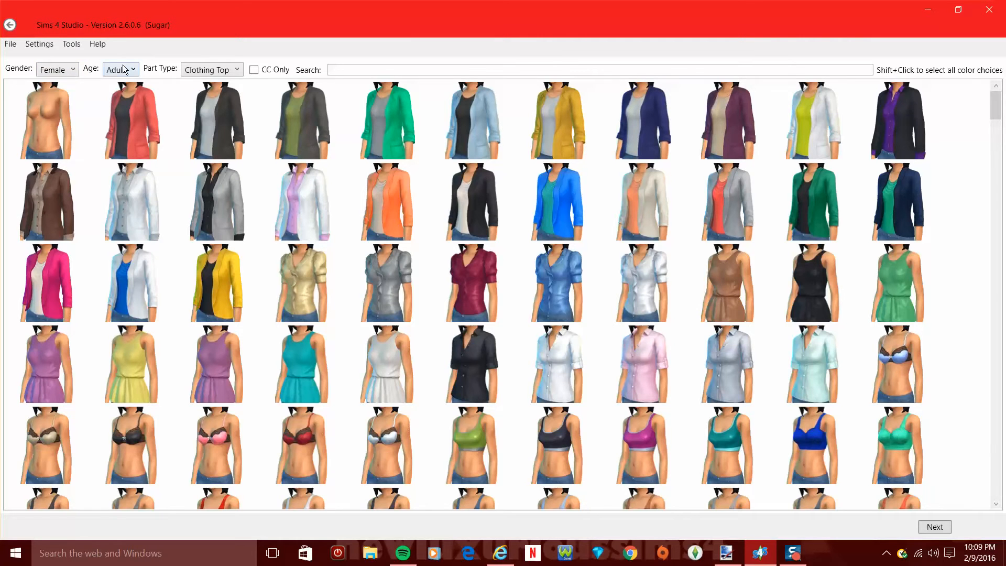
pyautogui.click(129, 70)
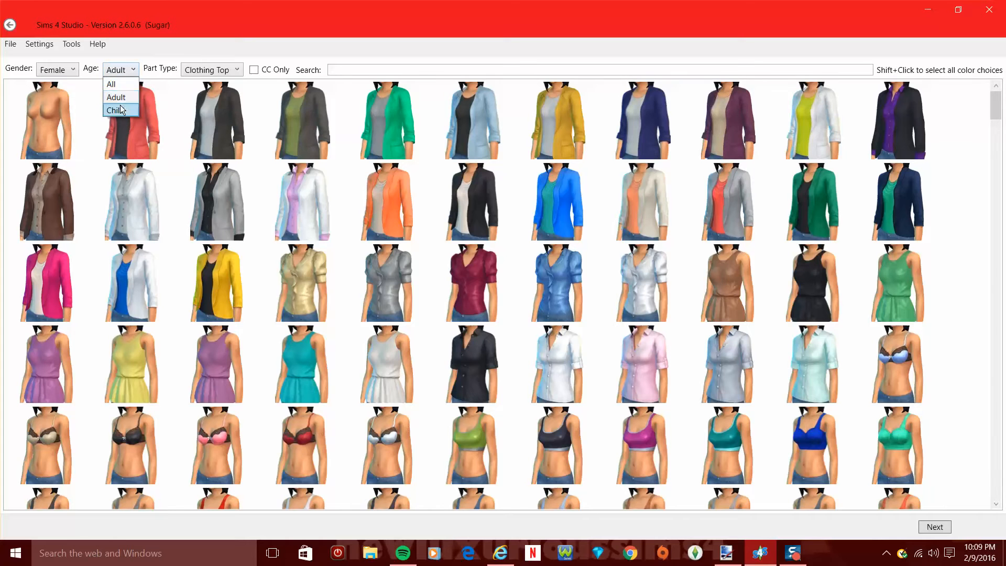
pyautogui.click(225, 72)
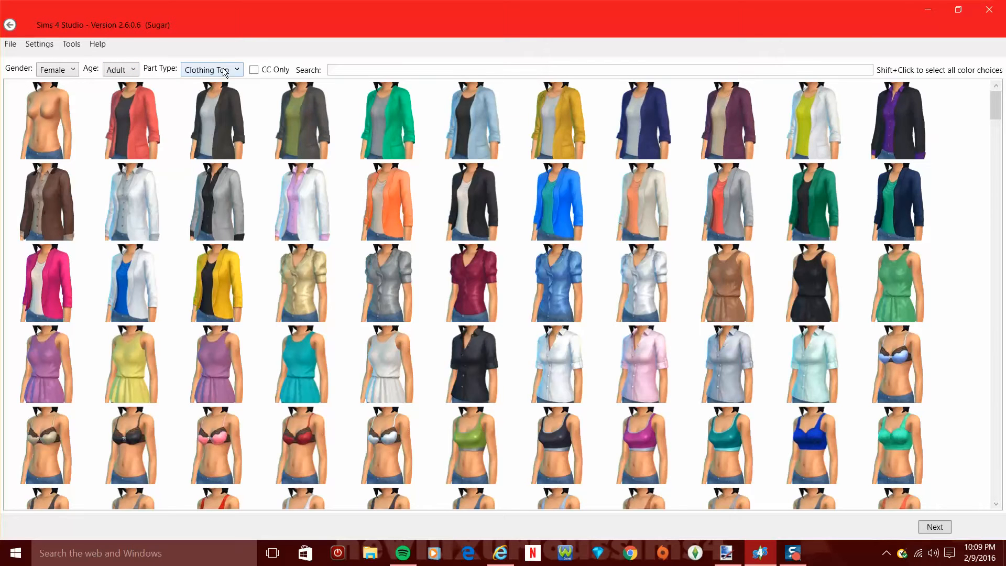
pyautogui.click(224, 72)
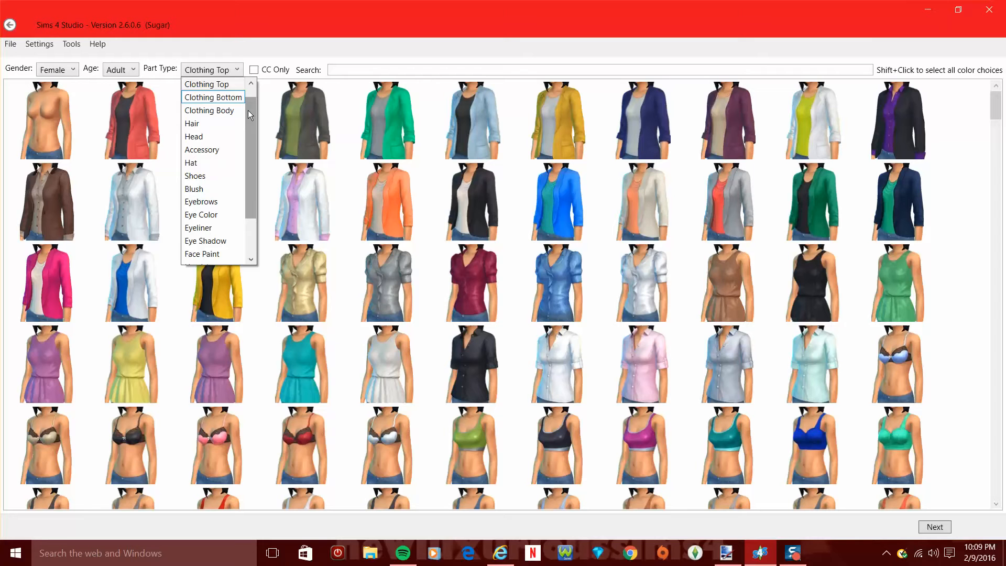
pyautogui.moveTo(247, 110)
pyautogui.mouseDown()
pyautogui.moveTo(247, 155)
pyautogui.moveTo(250, 102)
pyautogui.mouseUp()
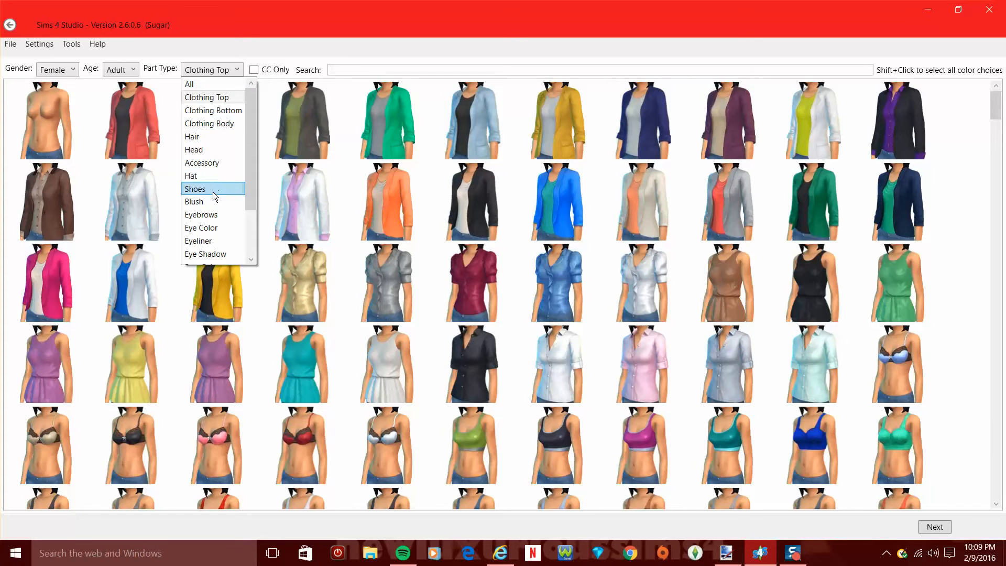
pyautogui.scroll(-2, 222, 212)
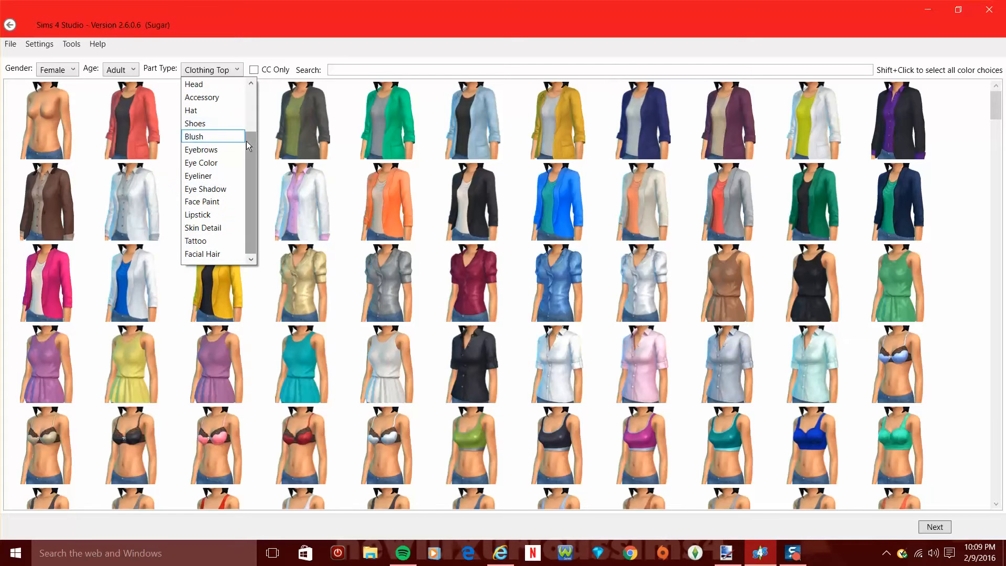
pyautogui.moveTo(251, 137); pyautogui.dragTo(251, 96)
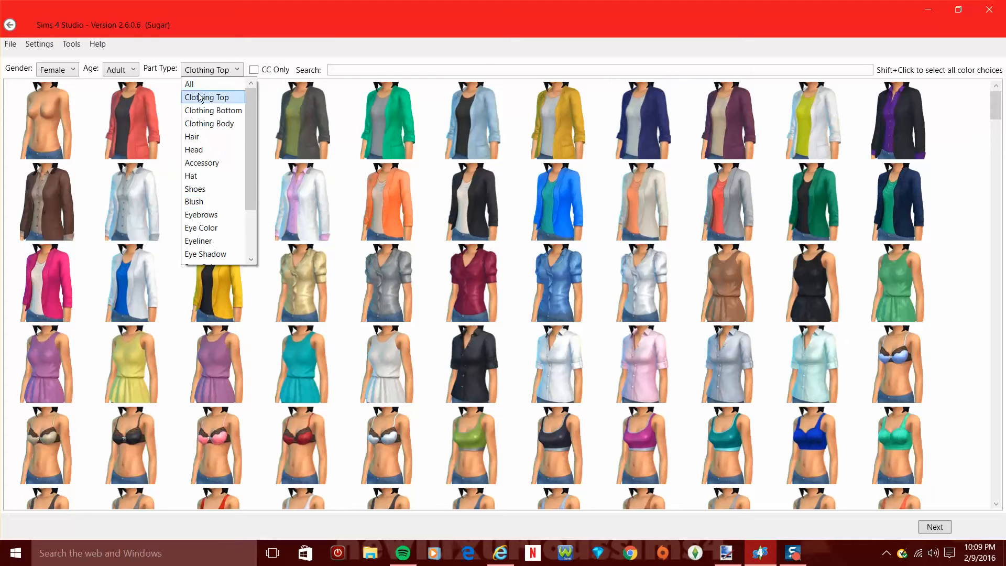
pyautogui.click(222, 71)
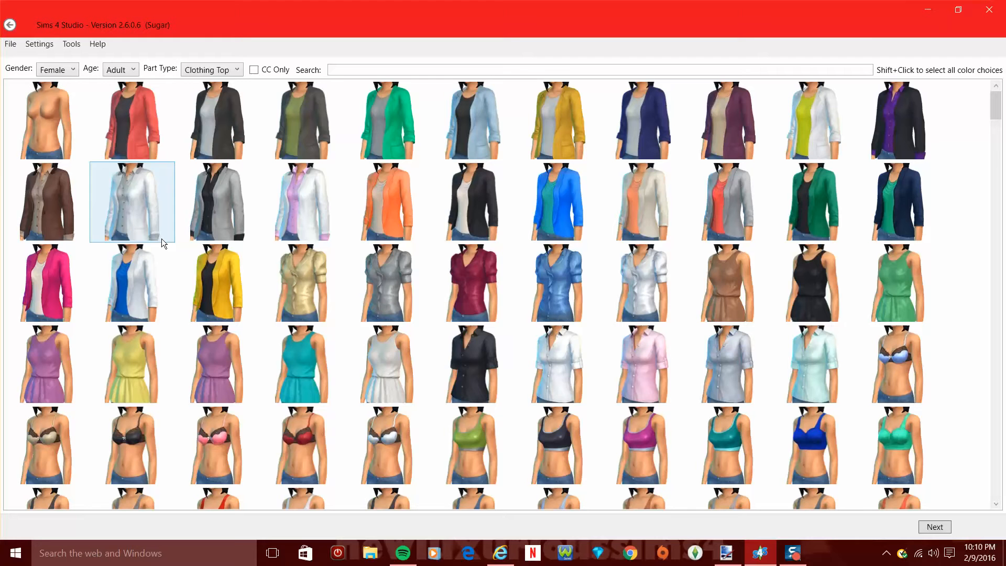
# - Choose the plain beige short-sleeved T-shirt from the female adult clothing tops and continue with it
pyautogui.scroll(-5, 564, 316)
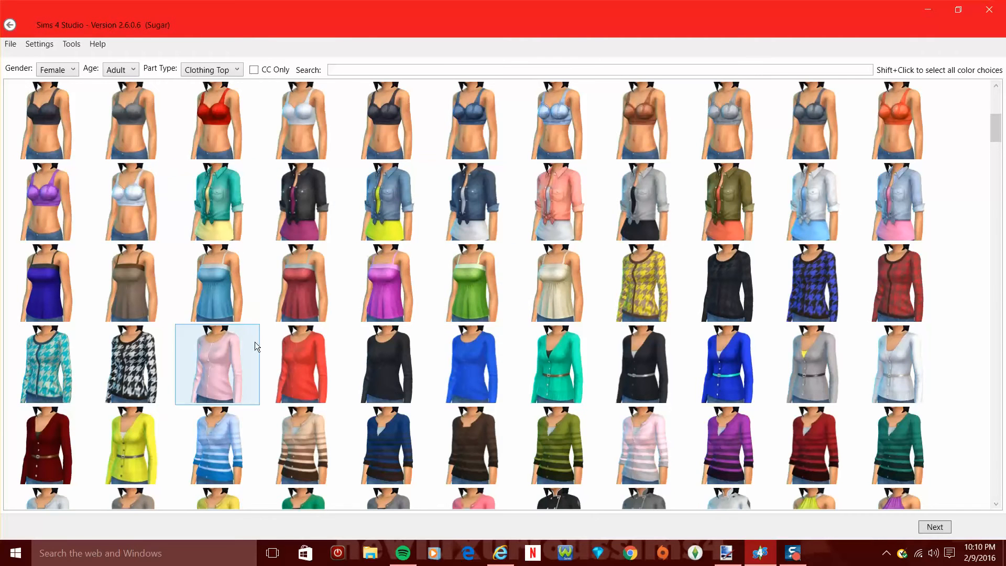
pyautogui.scroll(-10, 254, 344)
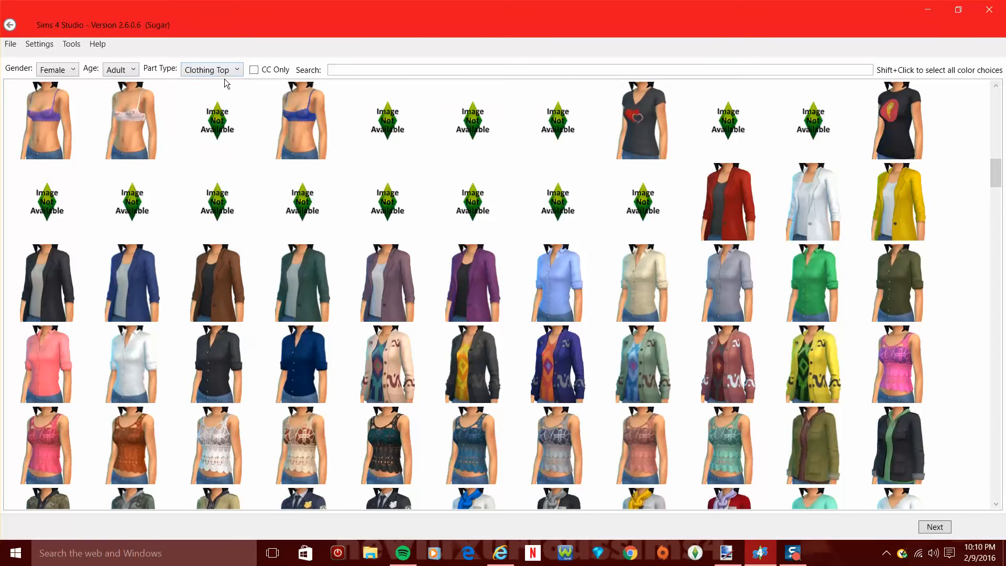
pyautogui.scroll(-8, 344, 281)
pyautogui.scroll(-10, 343, 281)
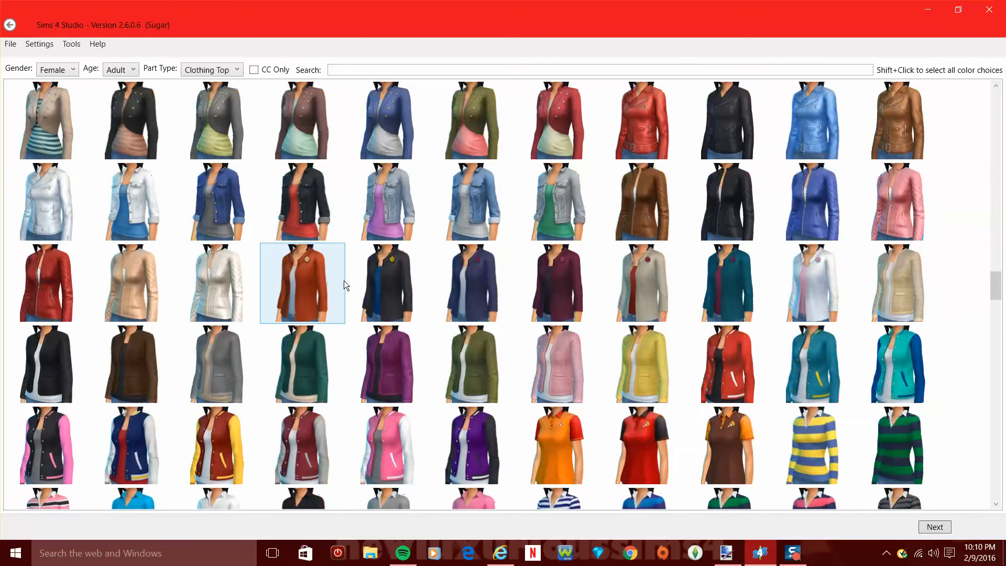
pyautogui.scroll(-12, 344, 281)
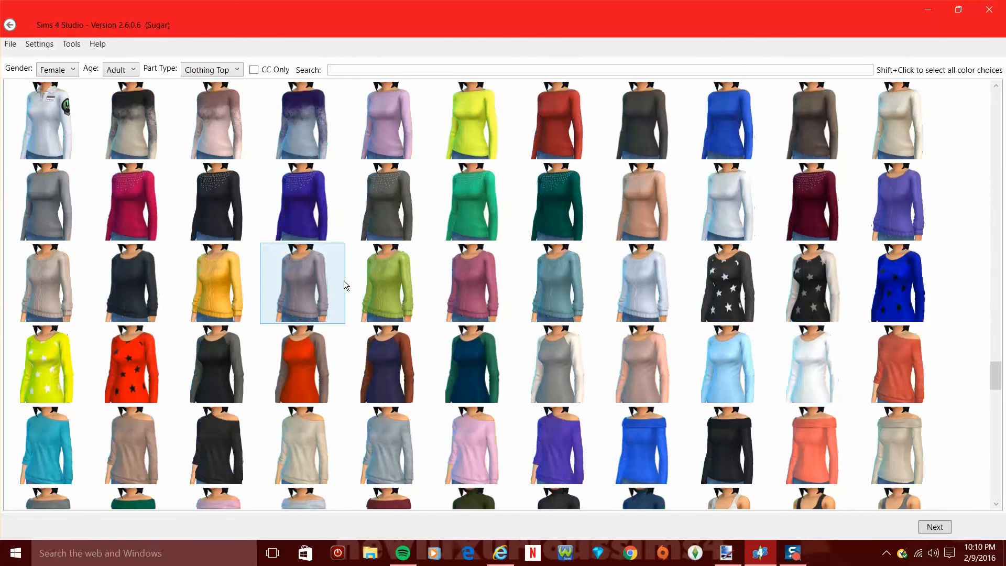
pyautogui.scroll(-5, 344, 281)
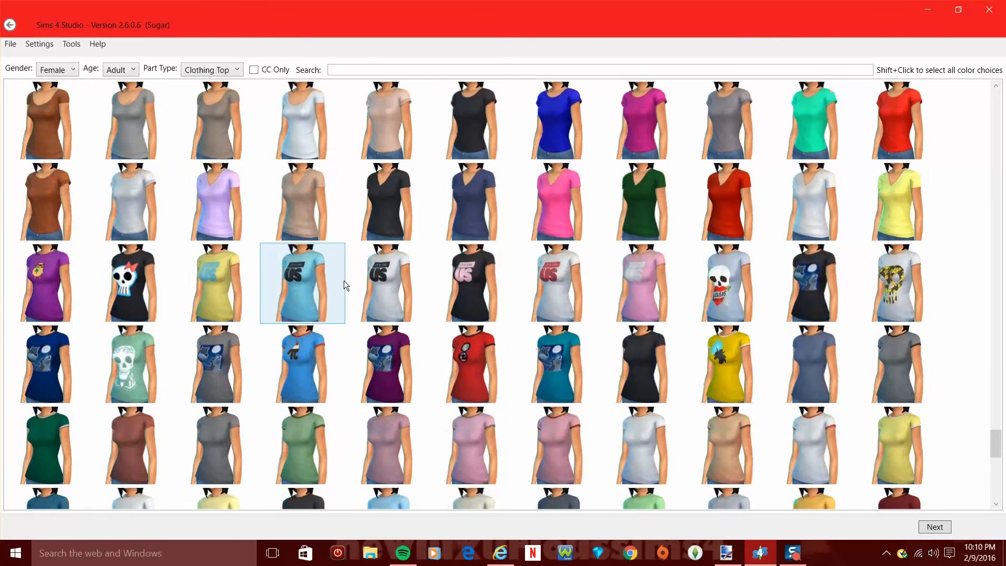
pyautogui.scroll(5, 344, 281)
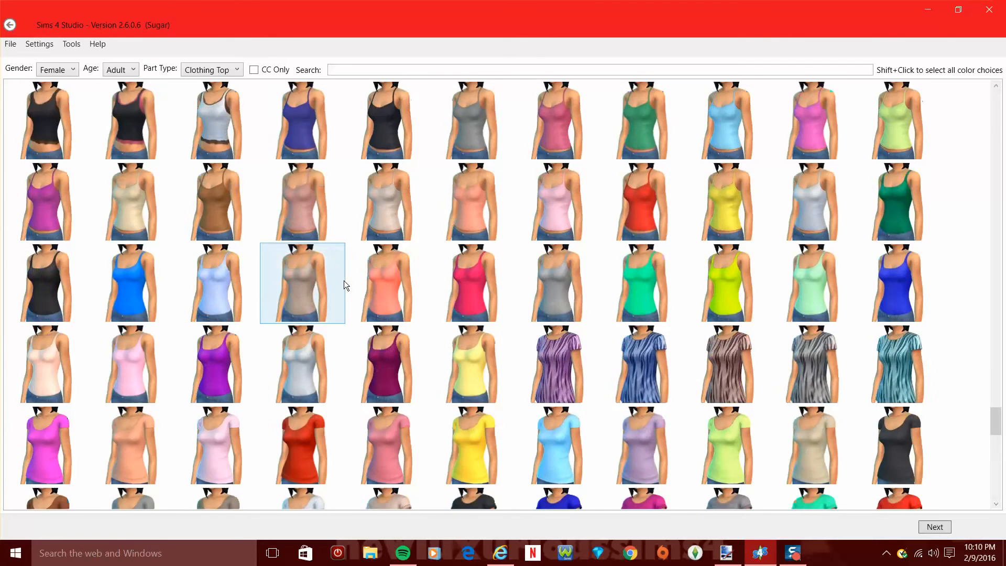
pyautogui.scroll(-5, 348, 293)
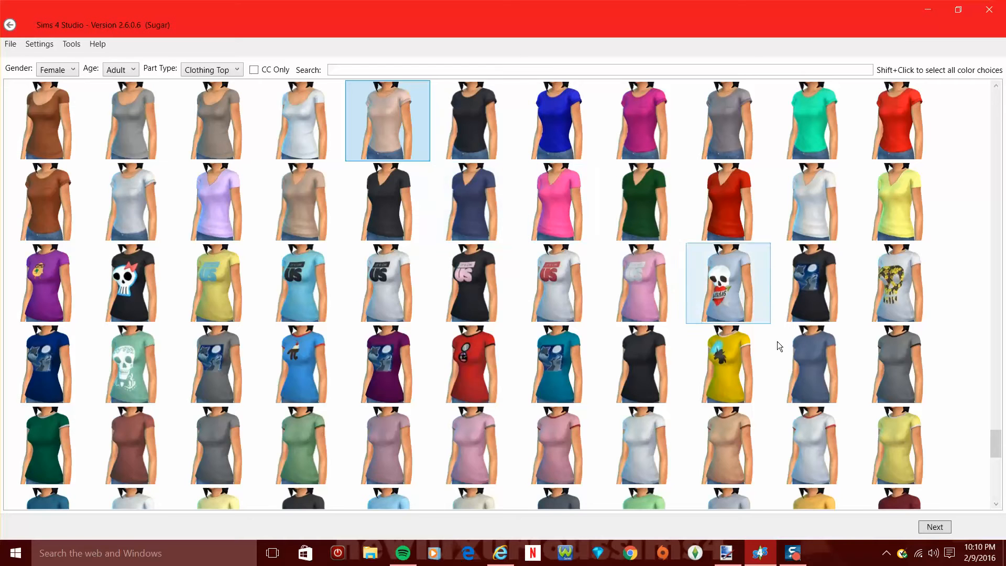
pyautogui.click(932, 528)
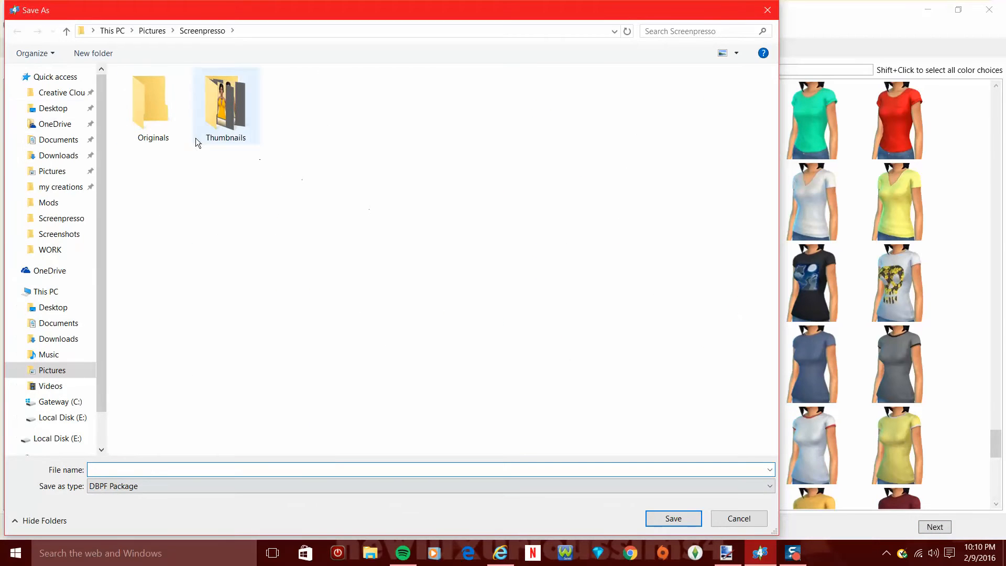
# - Save the new package to the Desktop as jjjjjjj
pyautogui.click(57, 115)
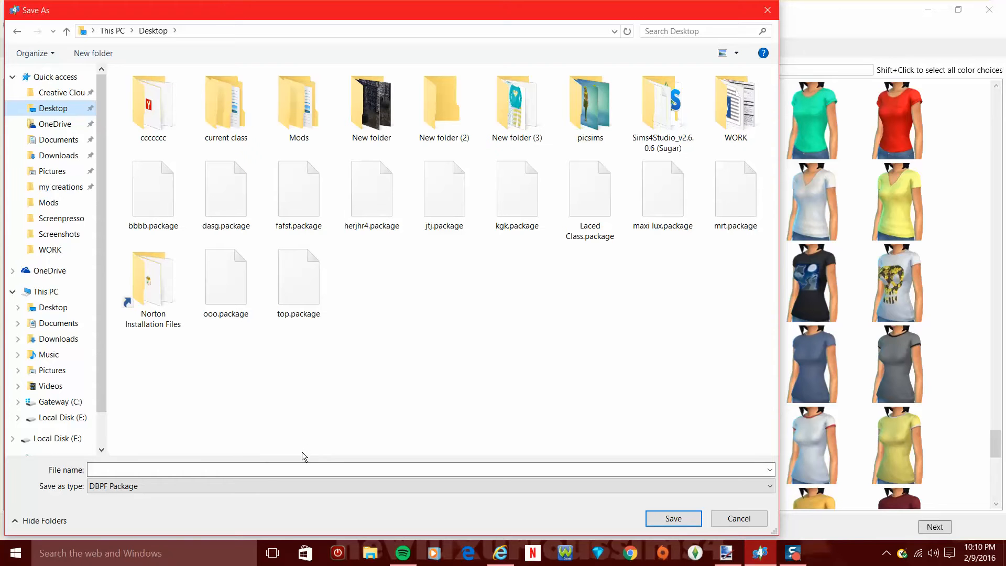
pyautogui.click(164, 470)
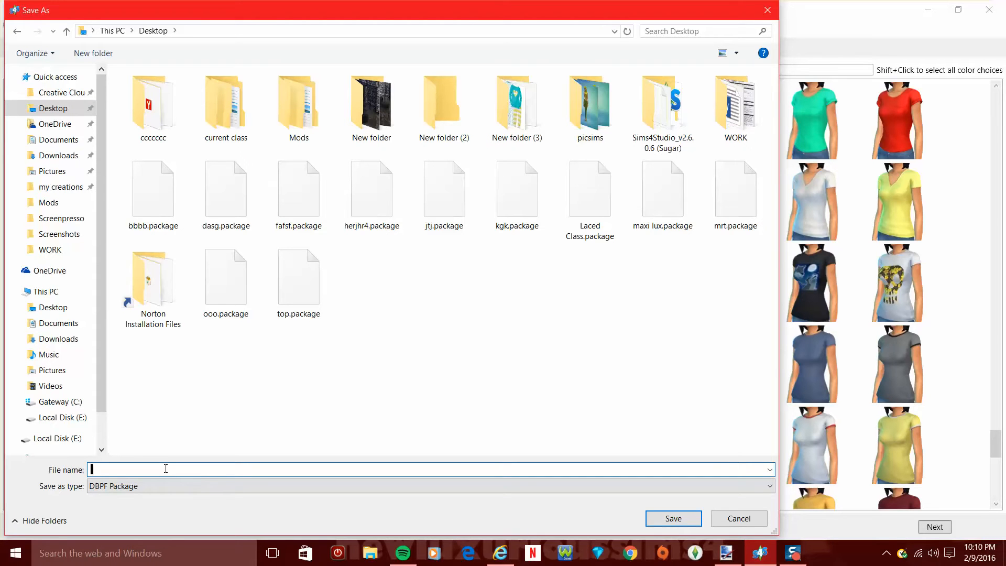
pyautogui.write('jjjjjjj')
pyautogui.click(672, 519)
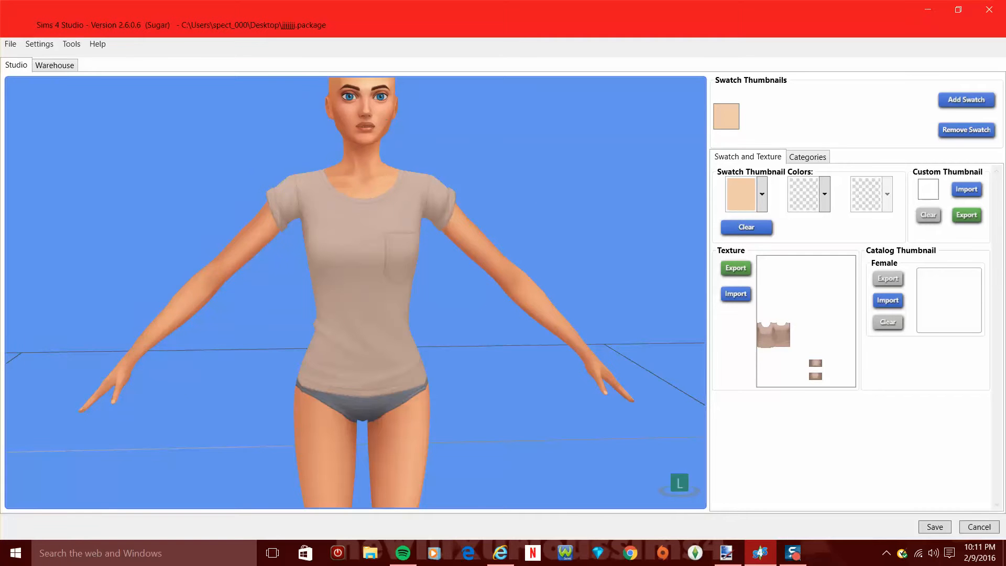
# - Export the T-shirt's texture to the Desktop as a DDS file named hfdhfgh
pyautogui.moveTo(395, 305); pyautogui.dragTo(195, 300)
pyautogui.moveTo(336, 294); pyautogui.dragTo(325, 311)
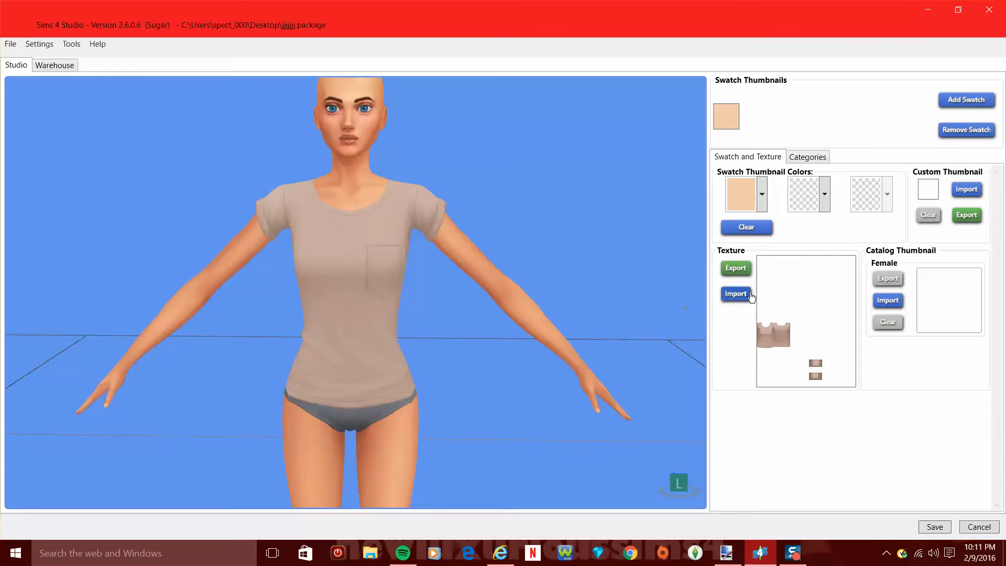
pyautogui.click(735, 269)
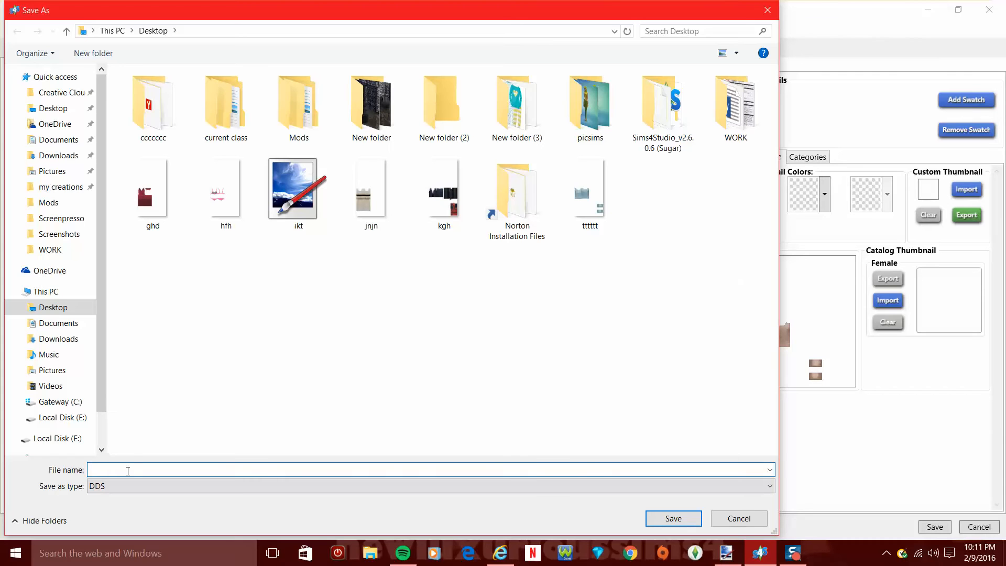
pyautogui.write('hfdhfgh')
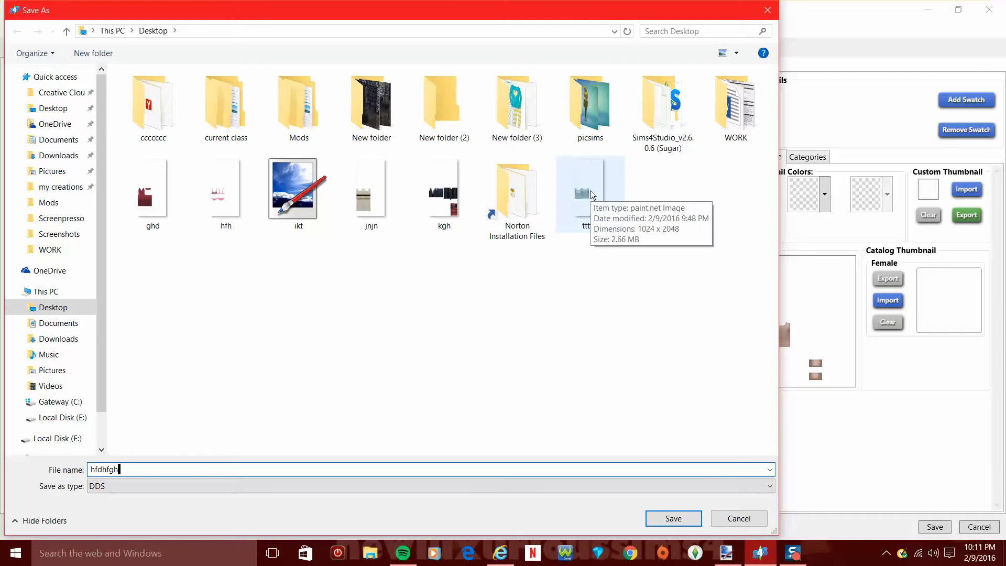
pyautogui.click(673, 520)
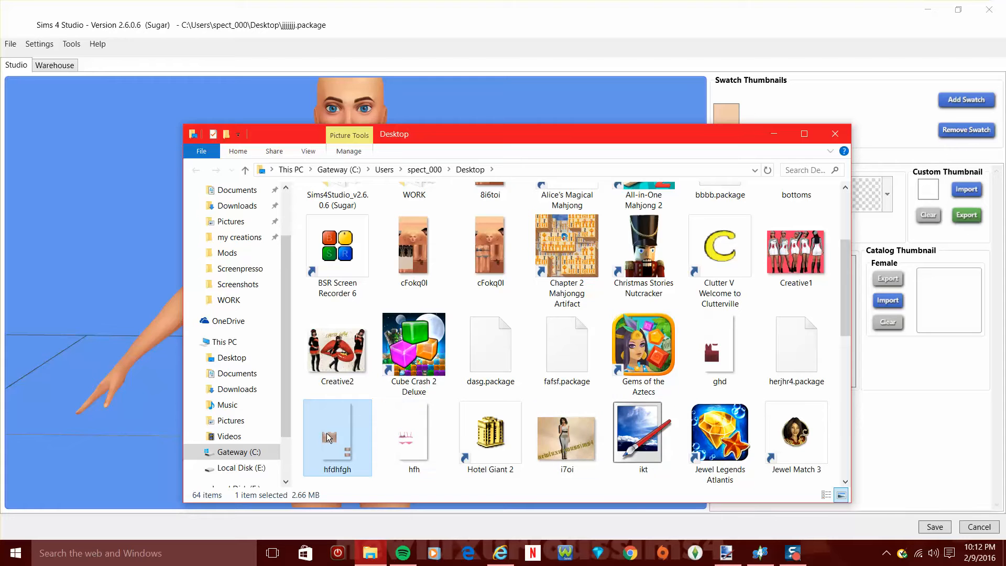
# - Open the exported hfdhfgh texture from the Desktop folder in paint.net
pyautogui.moveTo(326, 432)
pyautogui.mouseDown()
pyautogui.moveTo(413, 473)
pyautogui.moveTo(649, 502)
pyautogui.moveTo(738, 562)
pyautogui.moveTo(507, 371)
pyautogui.mouseUp()
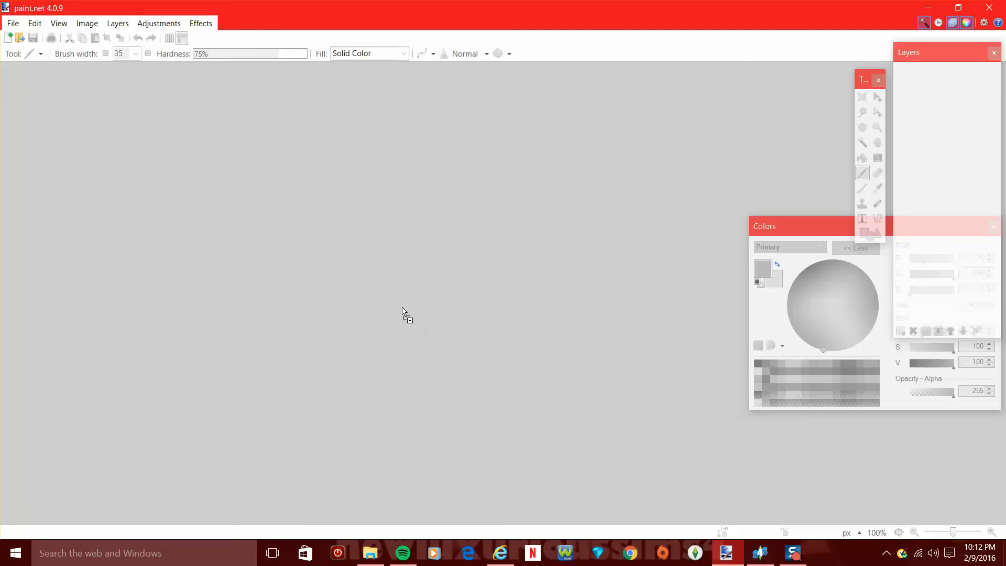
pyautogui.moveTo(402, 309); pyautogui.dragTo(401, 308)
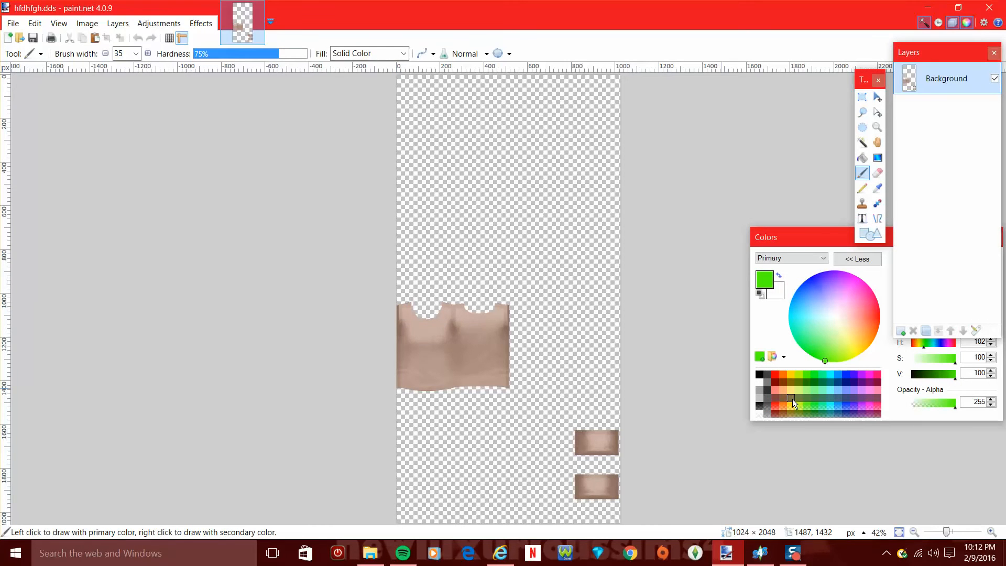
pyautogui.click(859, 394)
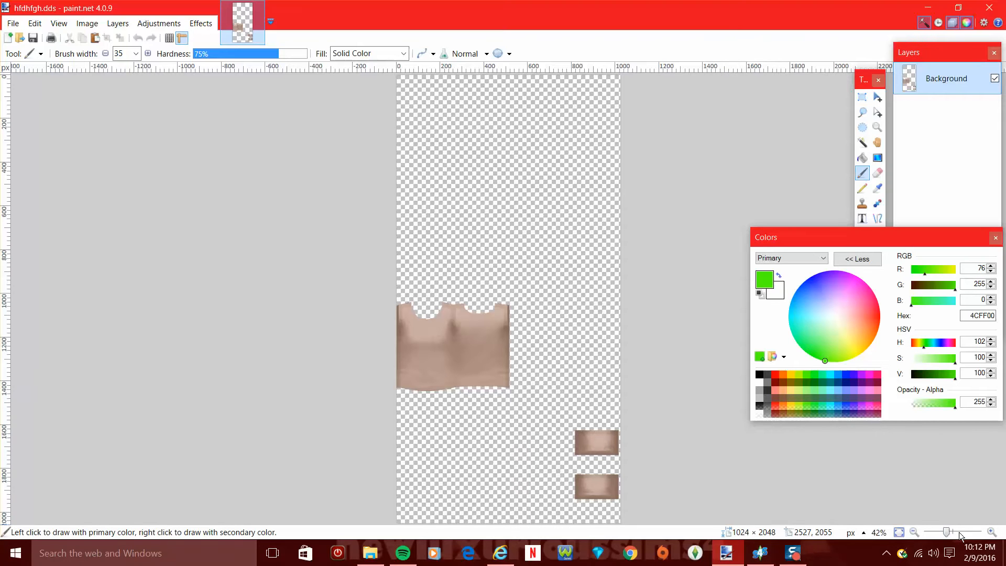
# - Inspect the shirt's front and back pieces in the texture at 100% zoom
pyautogui.click(12, 26)
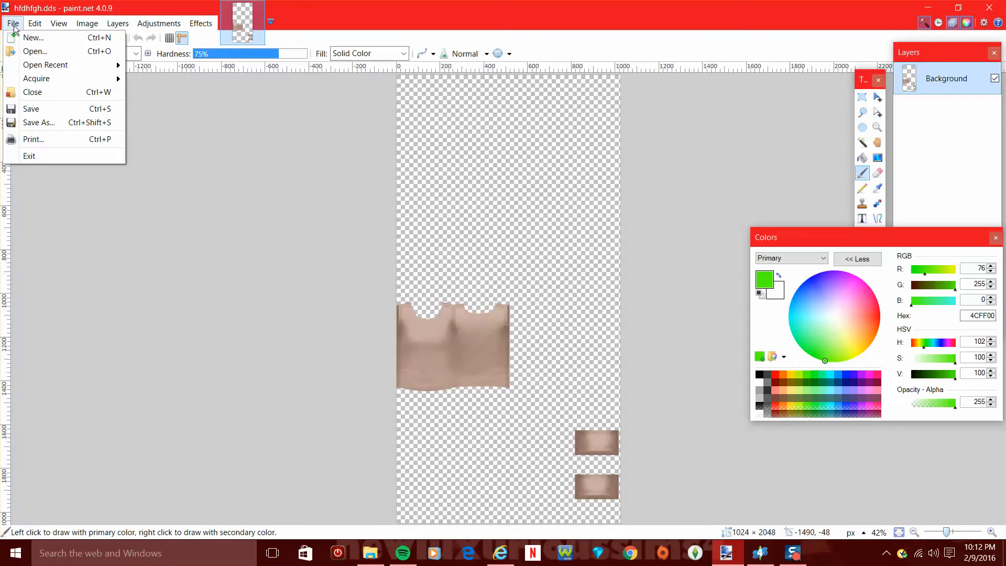
pyautogui.click(650, 317)
pyautogui.click(957, 530)
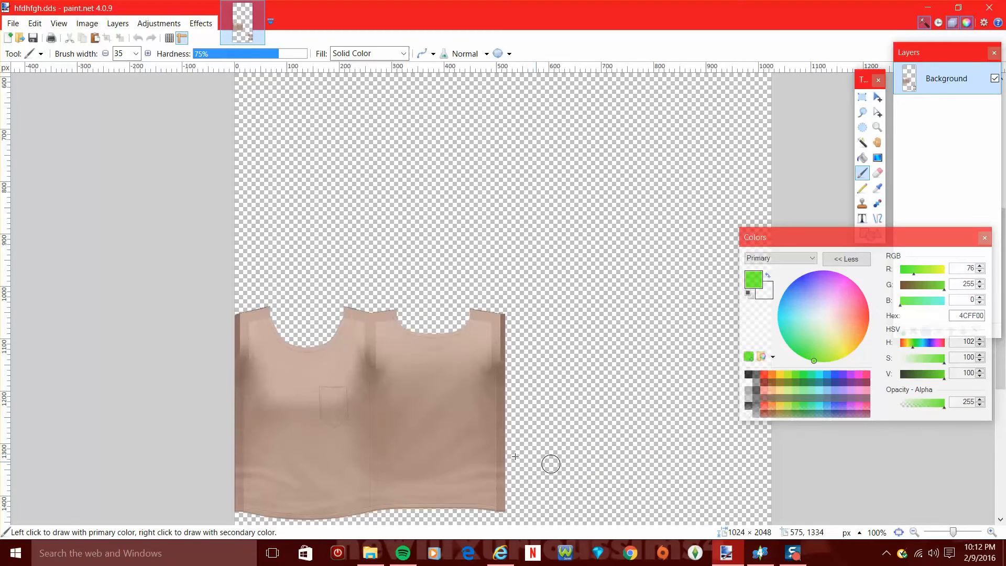
pyautogui.scroll(-6, 496, 492)
pyautogui.scroll(3, 494, 434)
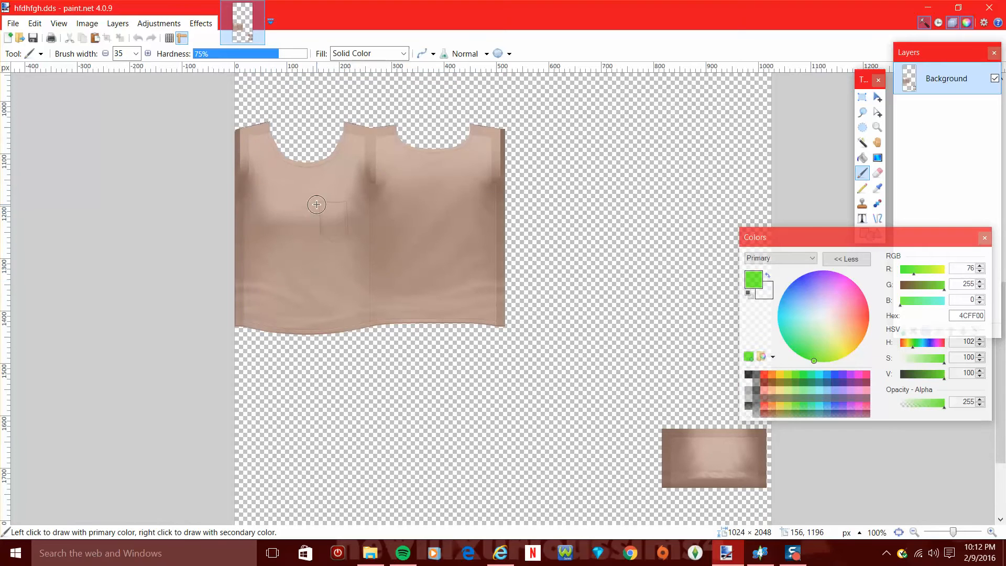
# - Examine the shirt's torso pieces and the two separate sleeve pieces lower in the texture
pyautogui.scroll(-2, 622, 341)
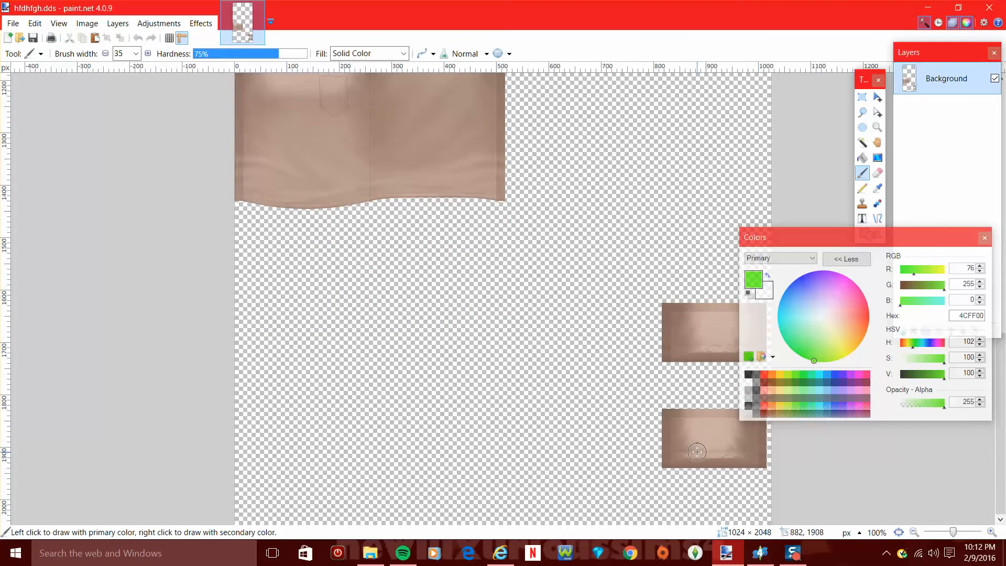
pyautogui.scroll(2, 443, 362)
pyautogui.scroll(1, 443, 361)
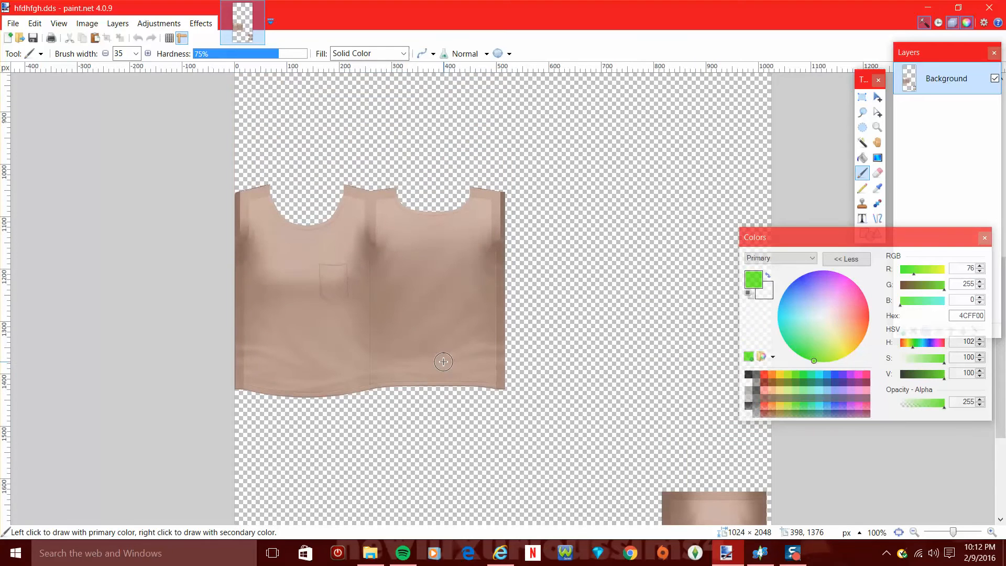
pyautogui.scroll(-3, 622, 300)
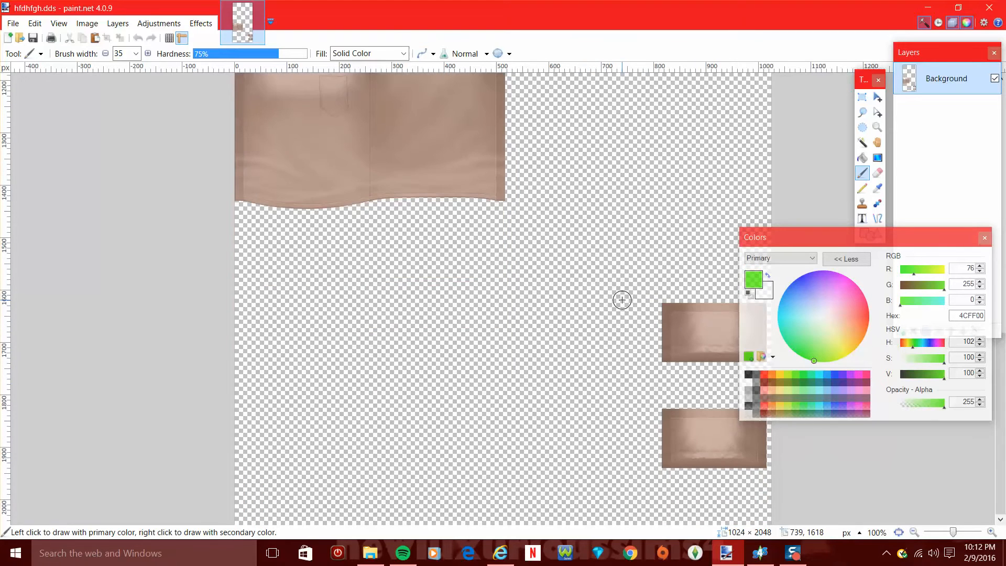
pyautogui.scroll(4, 621, 300)
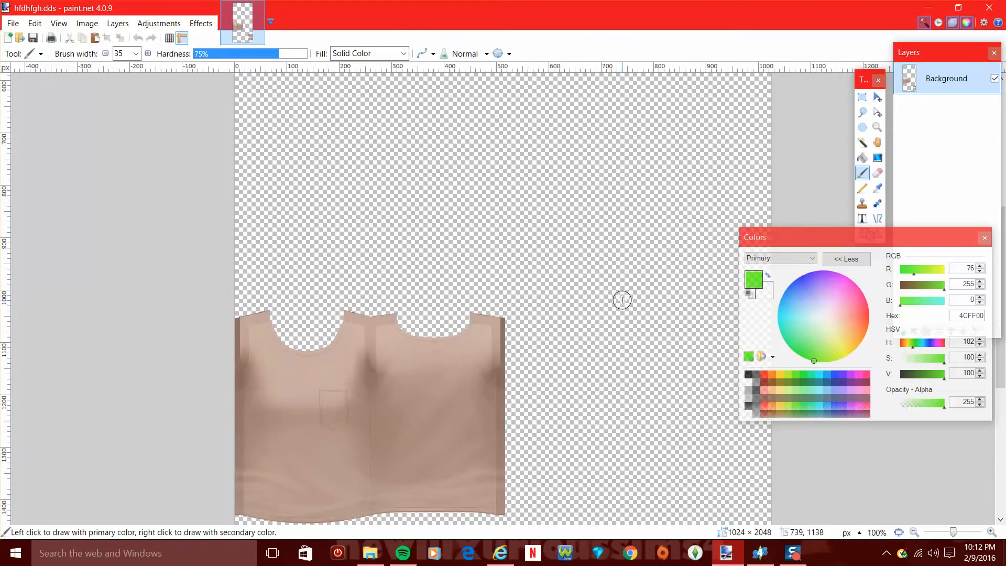
pyautogui.scroll(-1, 622, 302)
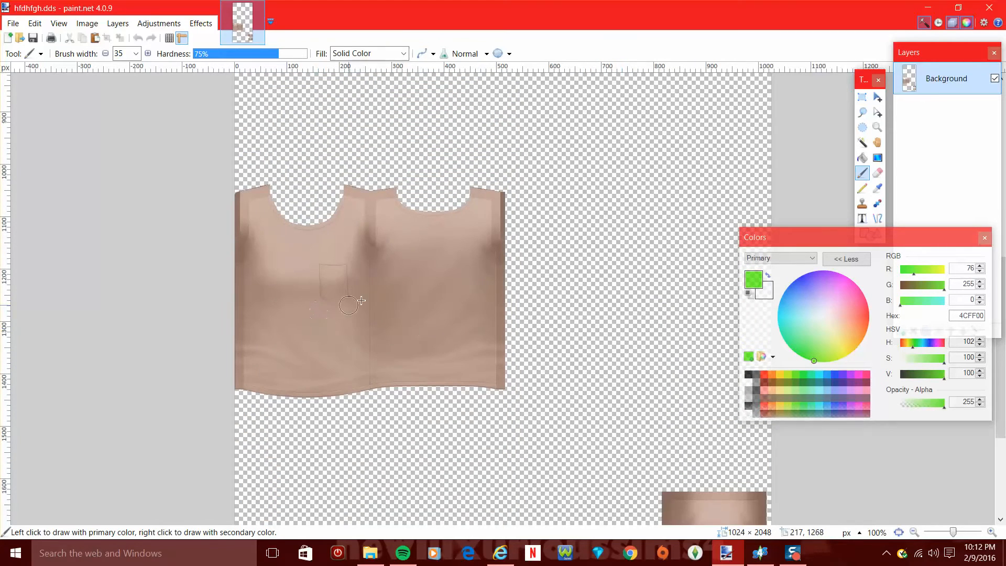
pyautogui.scroll(-3, 636, 406)
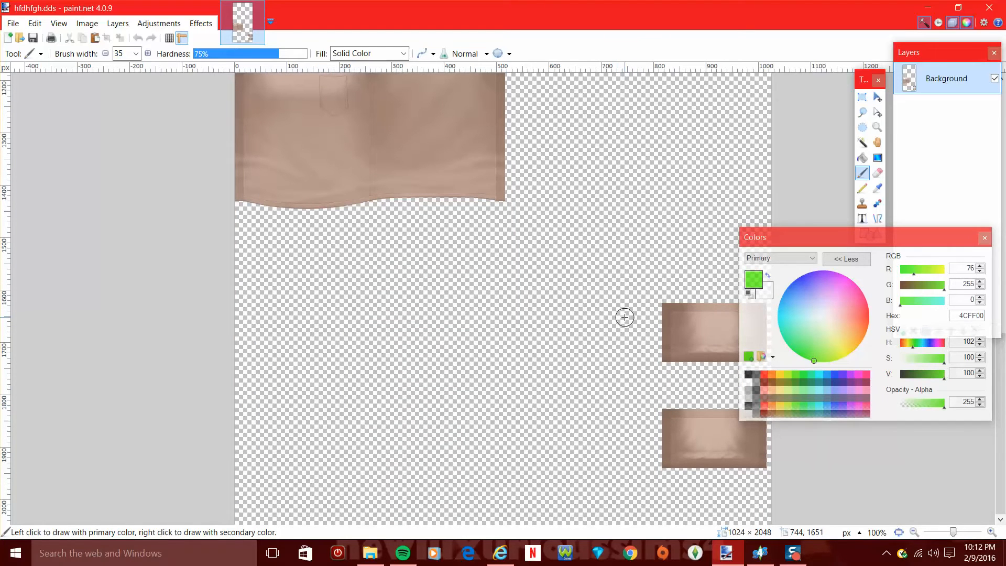
# - Switch to Internet Explorer and review the female, male and child body texture templates in the Sims 4 Studio forum thread
pyautogui.click(503, 563)
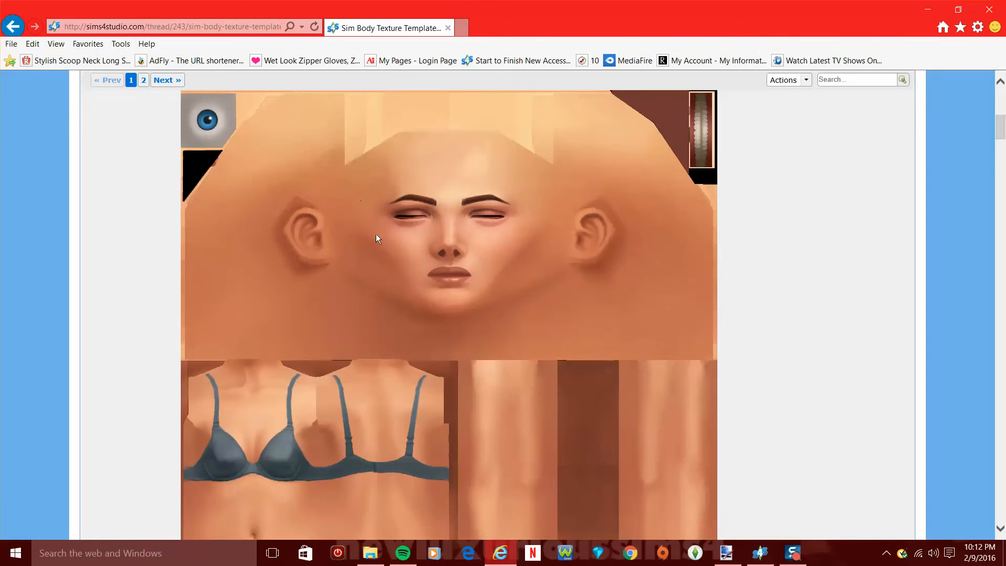
pyautogui.scroll(6, 441, 285)
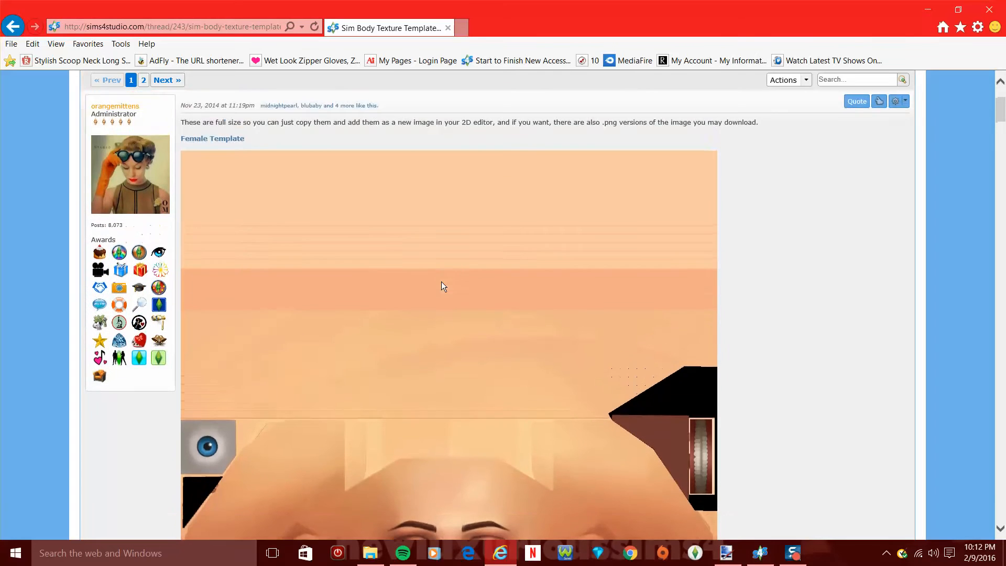
pyautogui.scroll(-10, 283, 204)
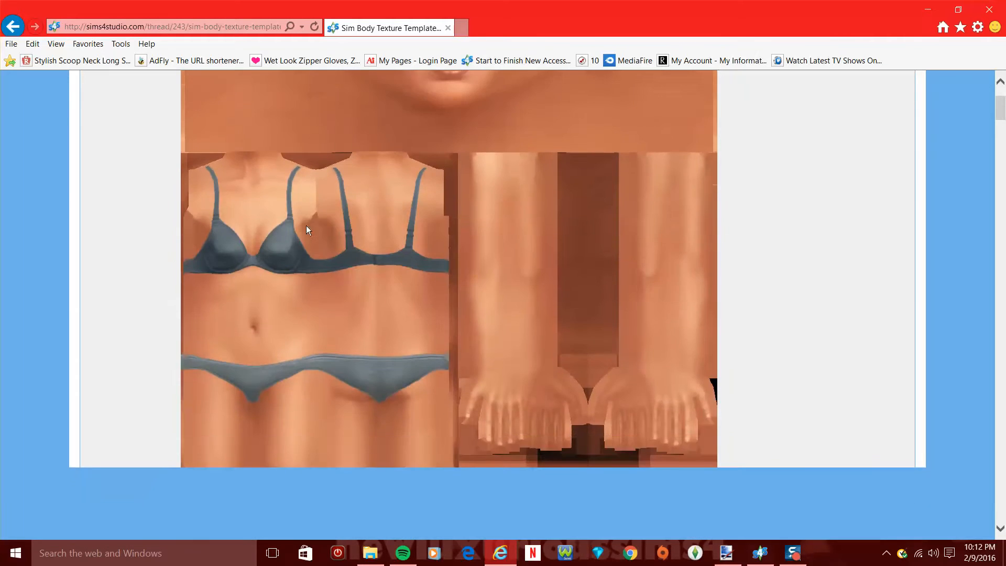
pyautogui.scroll(-10, 371, 272)
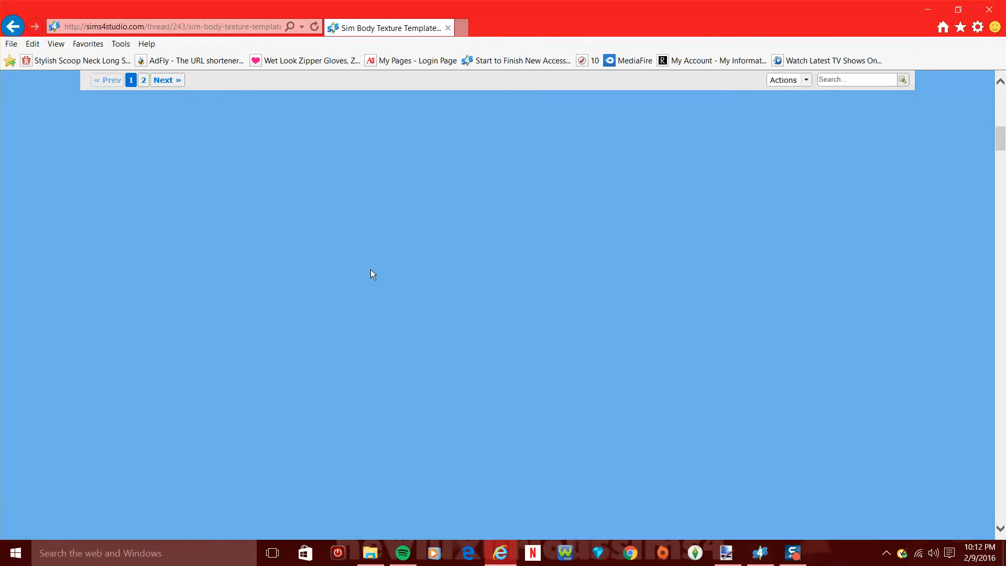
pyautogui.scroll(-7, 369, 269)
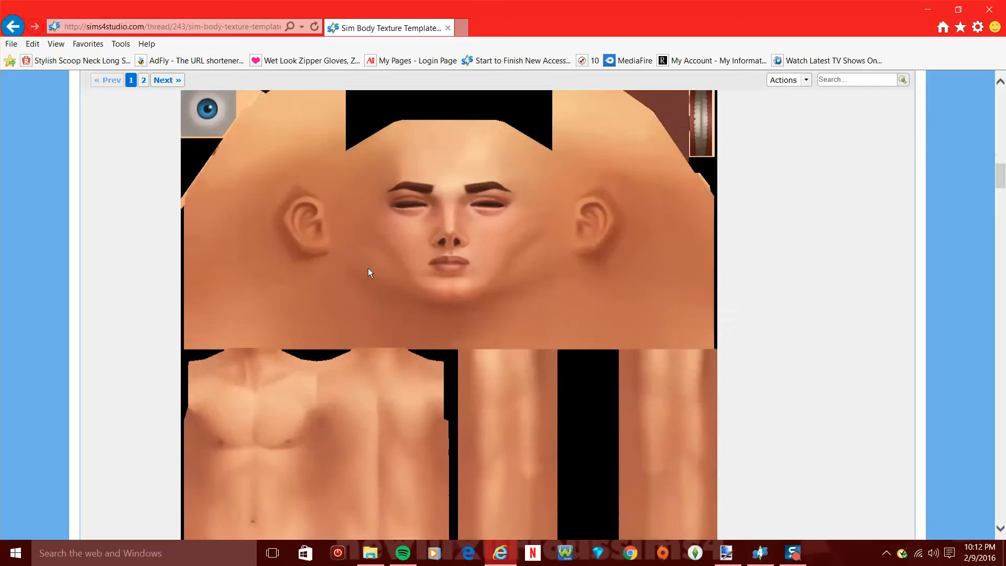
pyautogui.scroll(-15, 368, 268)
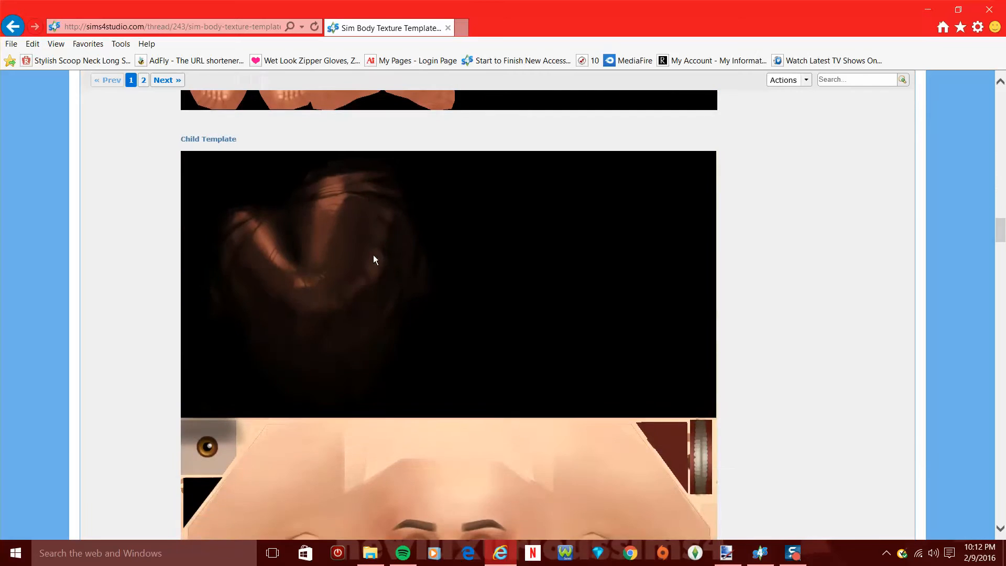
pyautogui.scroll(15, 373, 259)
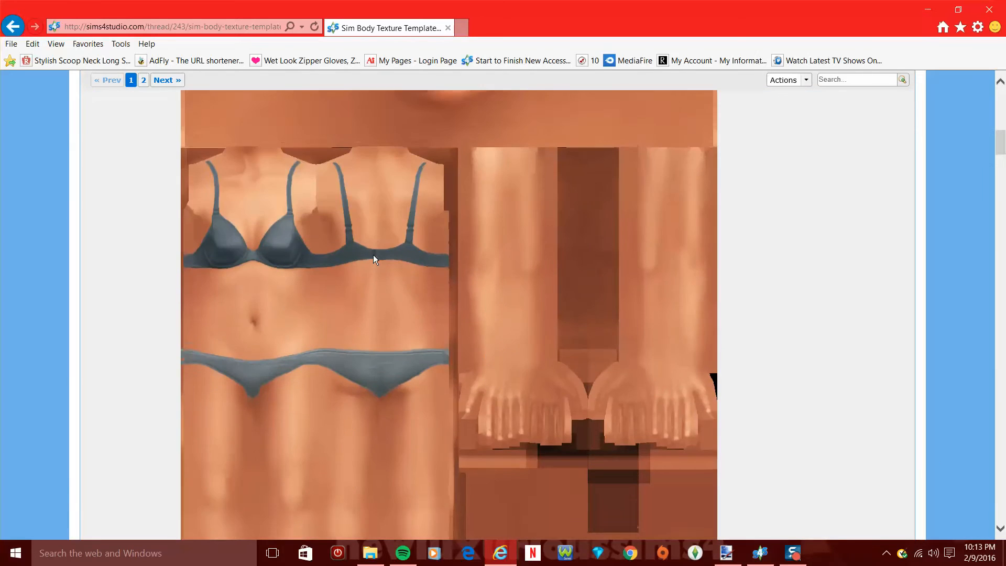
pyautogui.scroll(6, 373, 256)
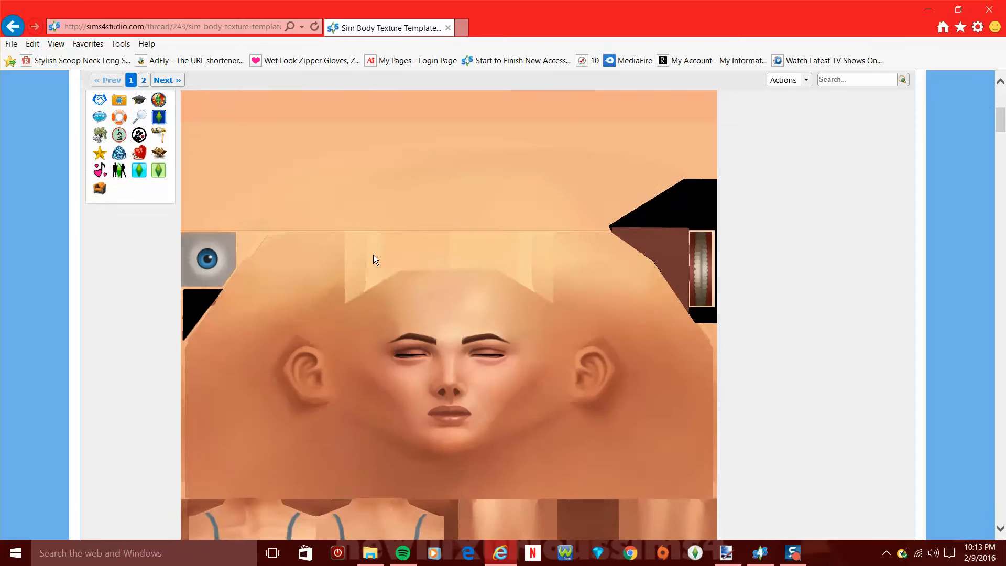
pyautogui.scroll(3, 374, 258)
pyautogui.rightClick(349, 237)
pyautogui.click(398, 323)
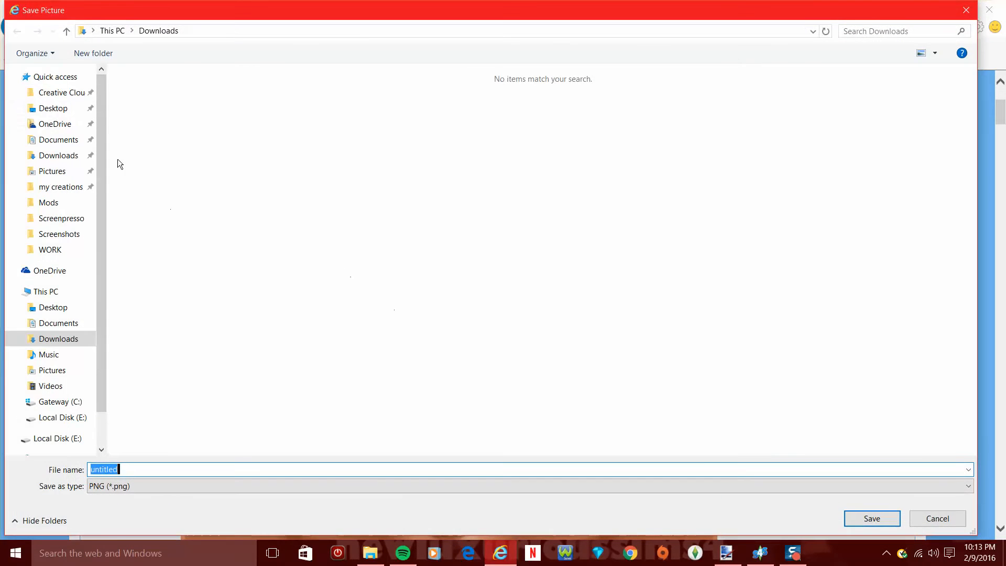
pyautogui.click(68, 108)
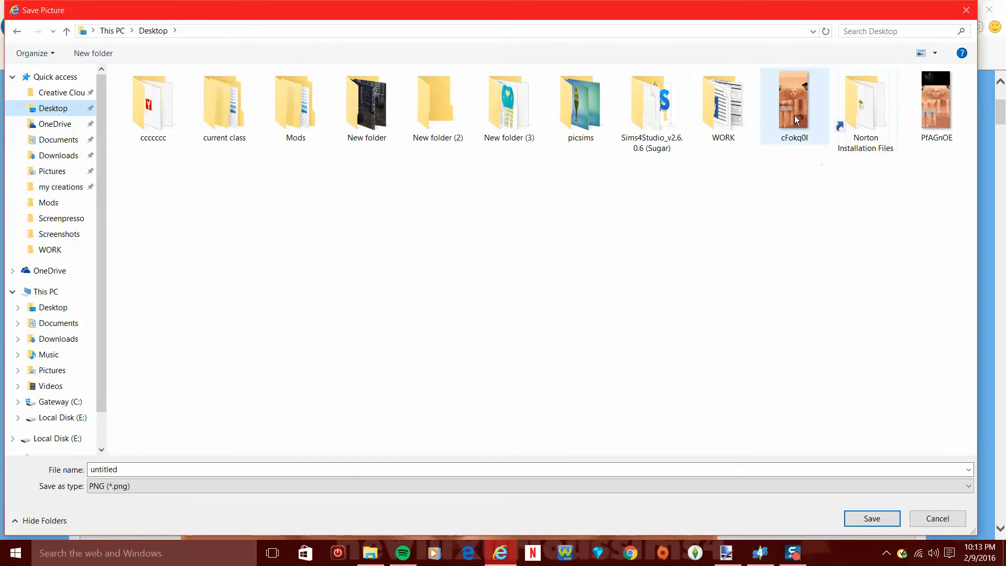
pyautogui.click(937, 519)
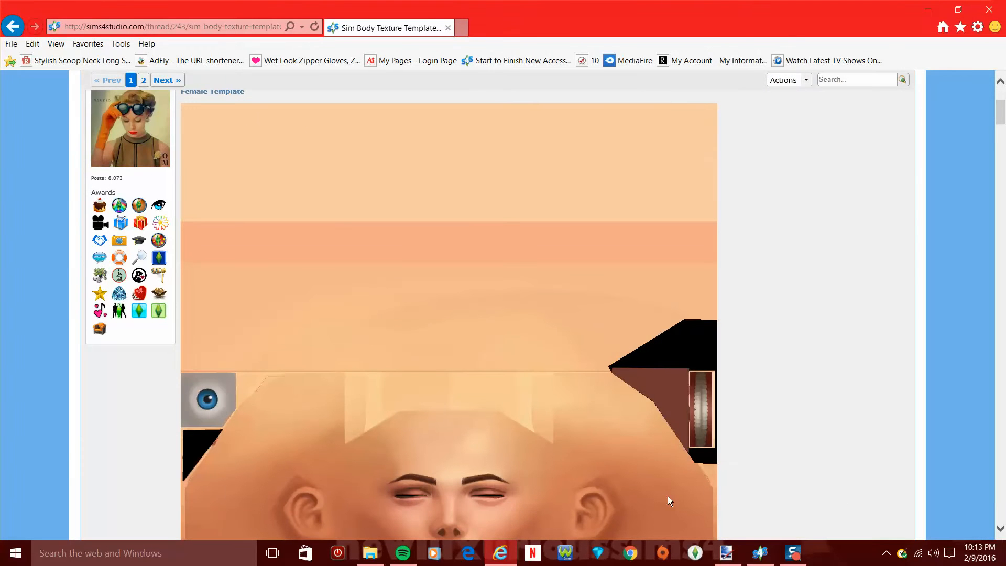
# - Return to paint.net and add the cFokq0l female body template from the Desktop folder as a new layer
pyautogui.click(927, 10)
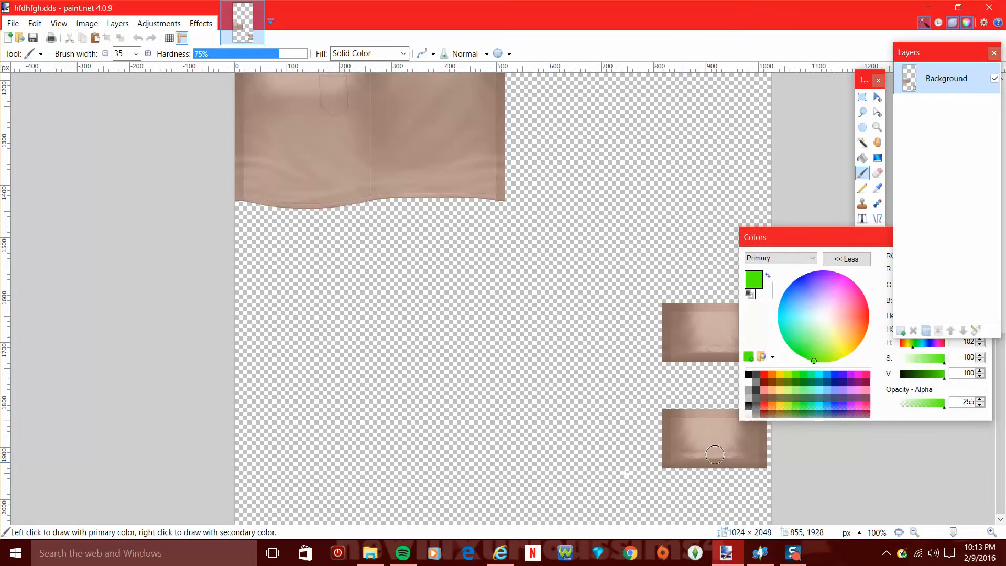
pyautogui.moveTo(377, 555)
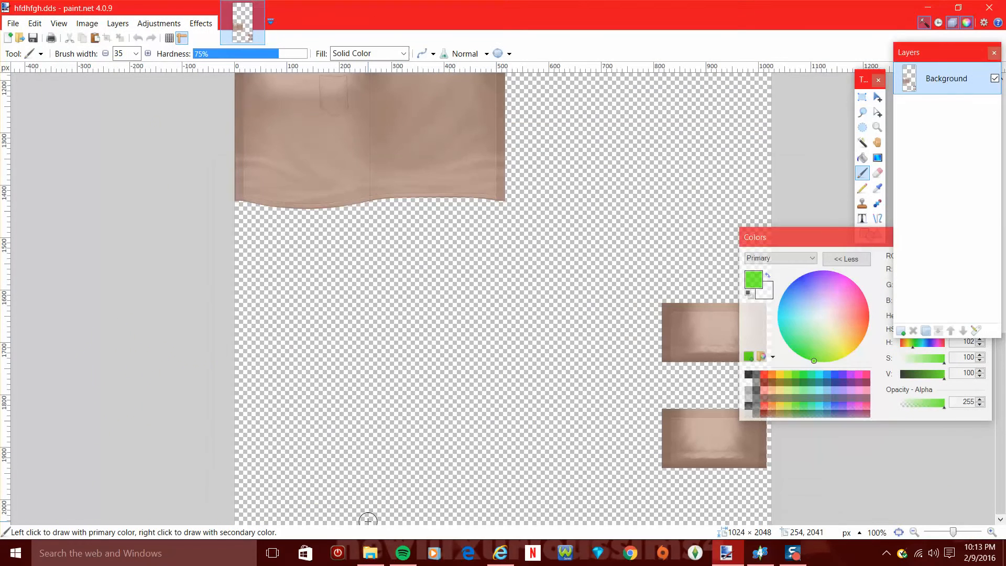
pyautogui.click(370, 552)
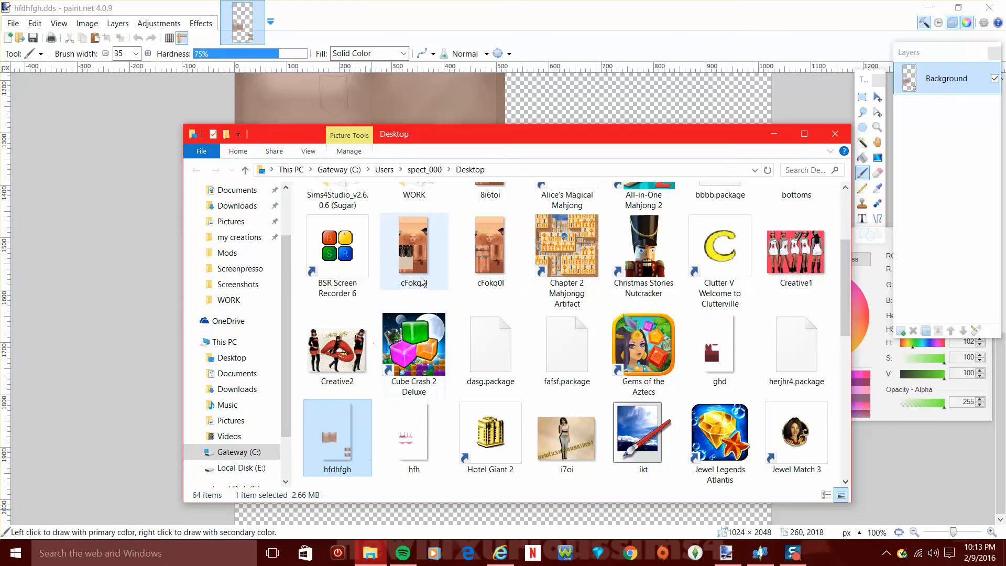
pyautogui.moveTo(486, 252)
pyautogui.mouseDown()
pyautogui.moveTo(532, 288)
pyautogui.moveTo(118, 283)
pyautogui.mouseUp()
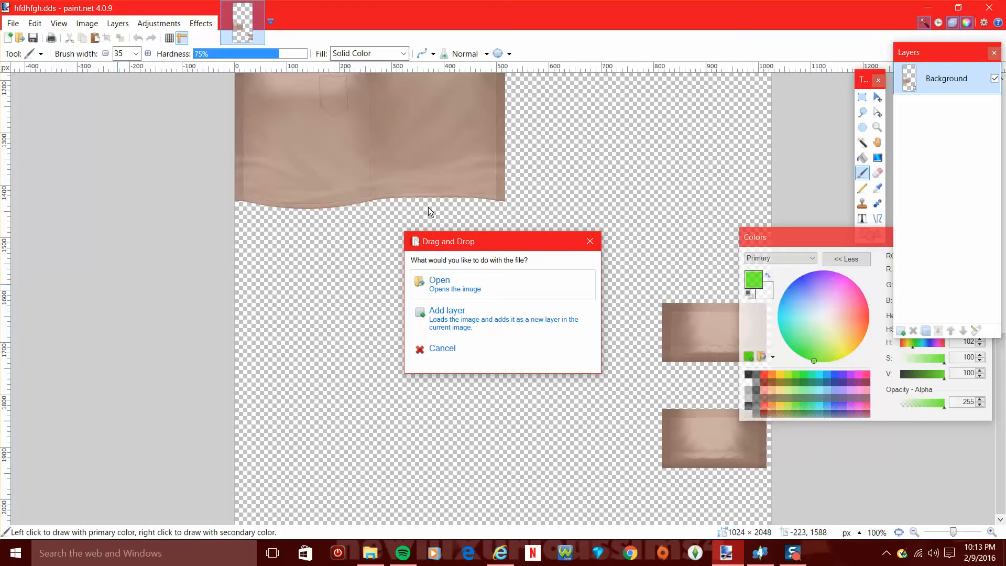
pyautogui.click(470, 315)
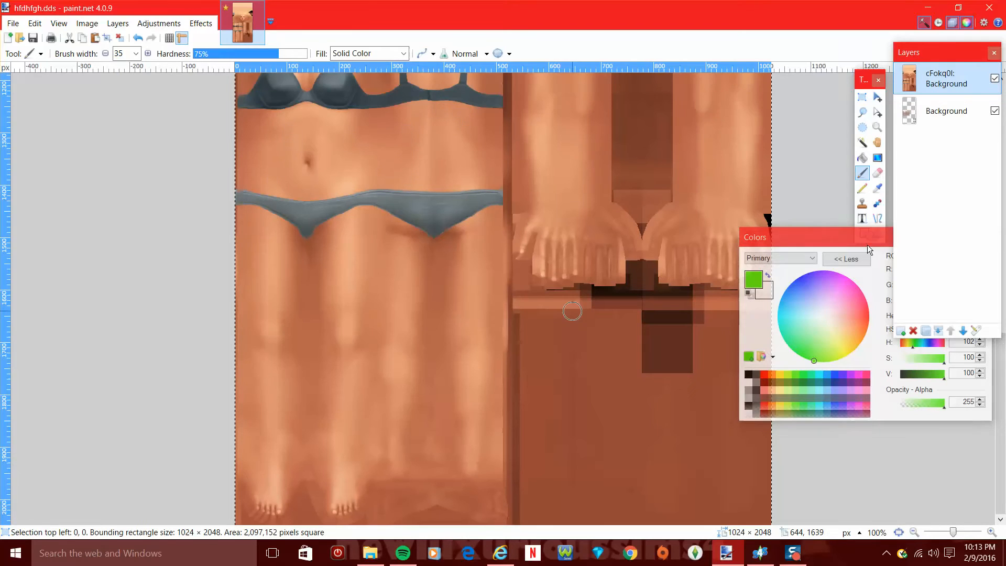
# - Move the shirt's Background layer above the cFokq0l body template layer
pyautogui.scroll(3, 494, 243)
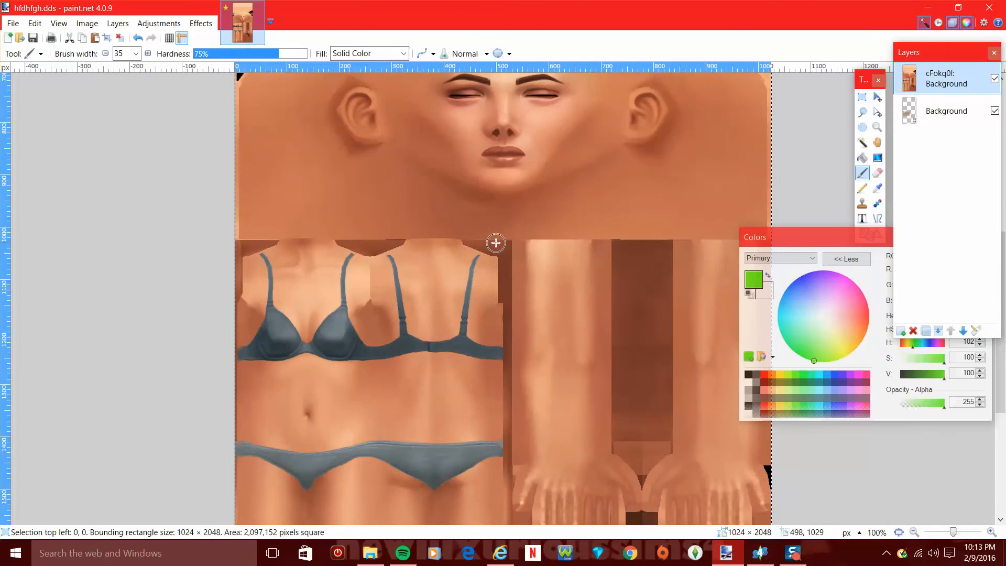
pyautogui.scroll(-2, 495, 242)
pyautogui.scroll(2, 495, 243)
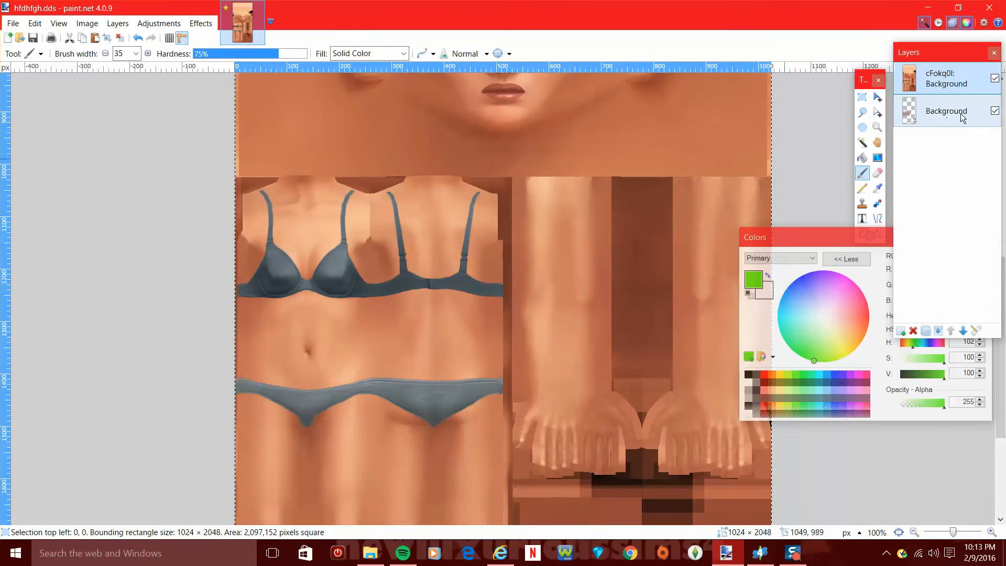
pyautogui.click(994, 79)
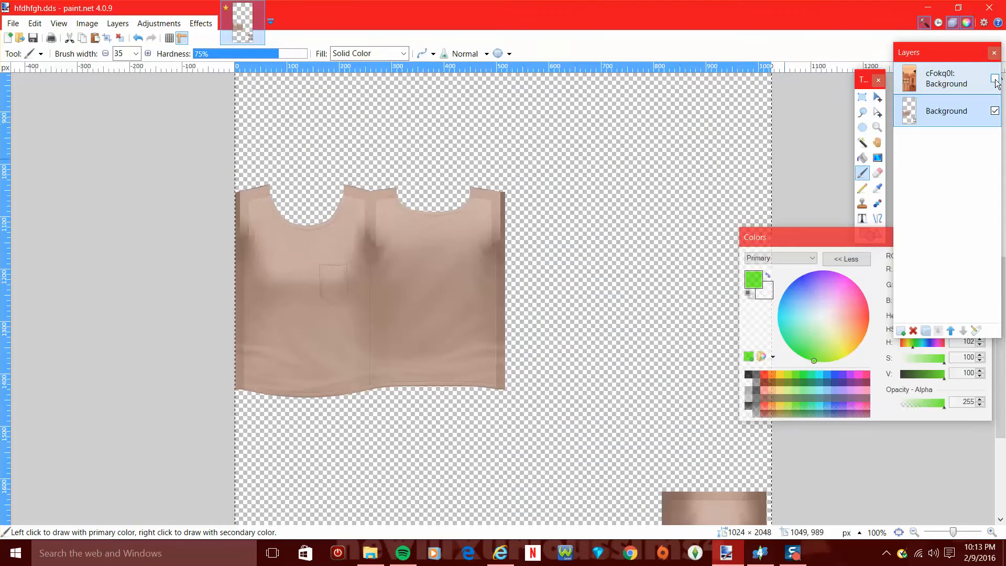
pyautogui.click(994, 79)
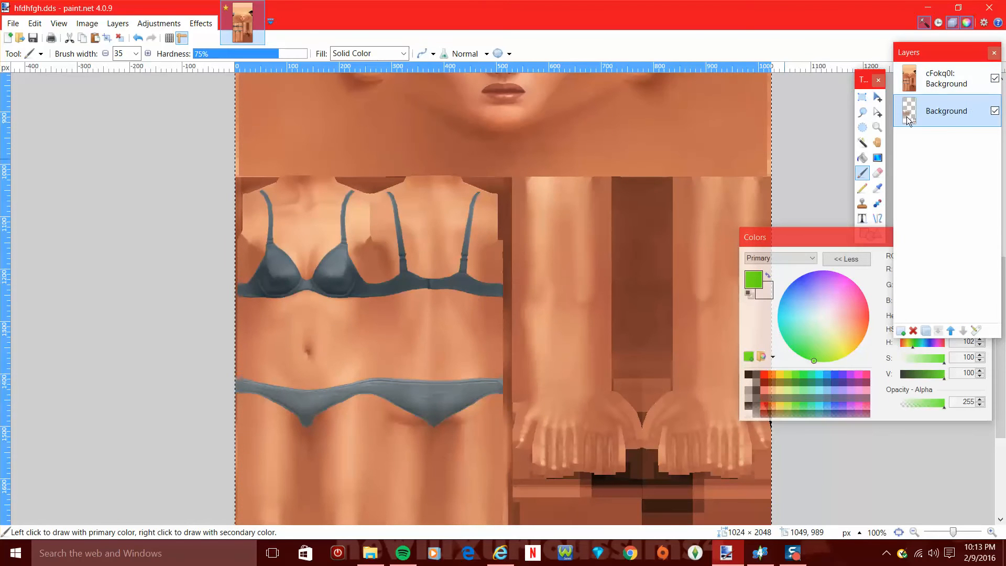
pyautogui.moveTo(914, 117); pyautogui.dragTo(936, 79)
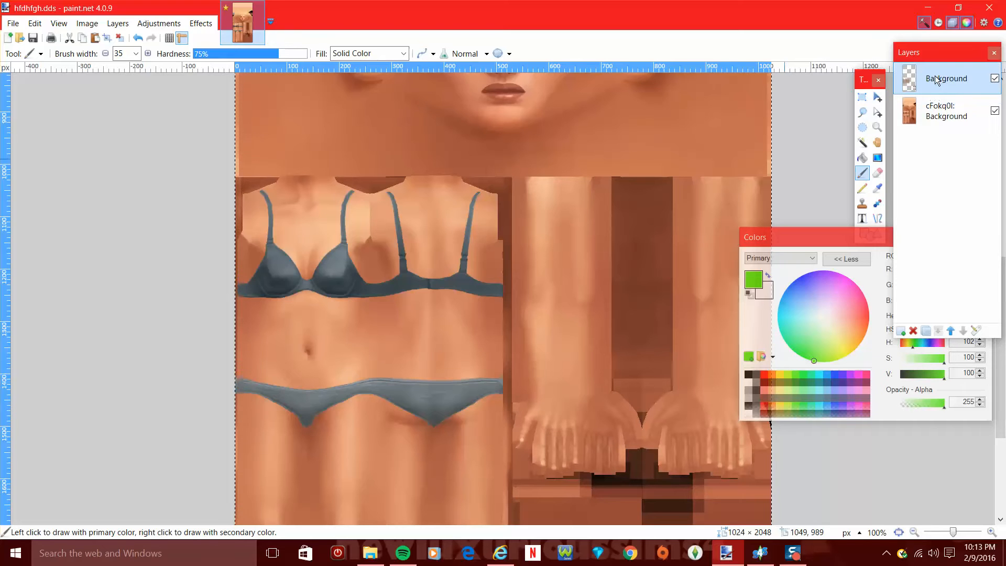
# - Check the shirt and sleeve pieces against the body template and add a new empty layer above the shirt layer
pyautogui.scroll(-3, 548, 330)
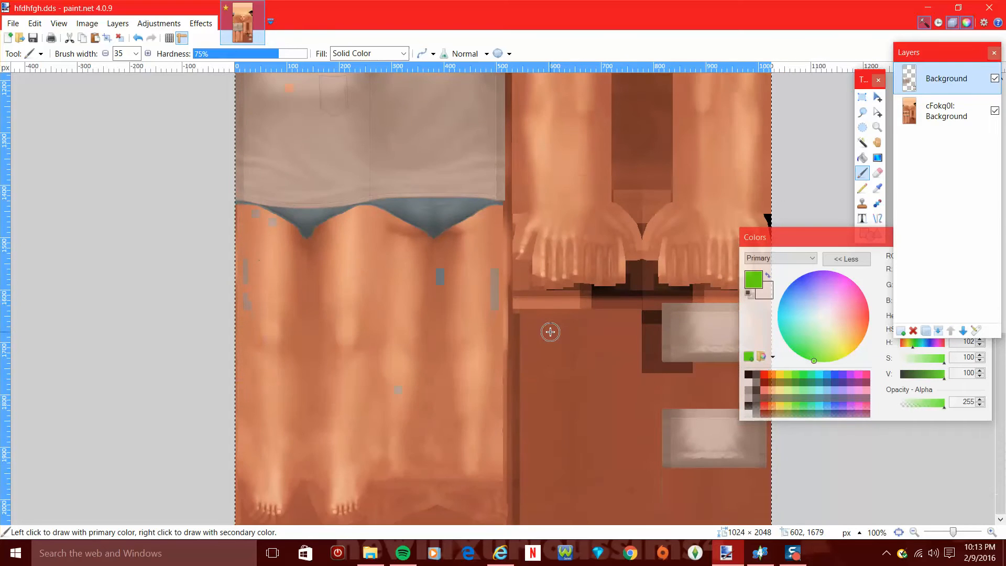
pyautogui.scroll(5, 550, 331)
pyautogui.scroll(-2, 550, 332)
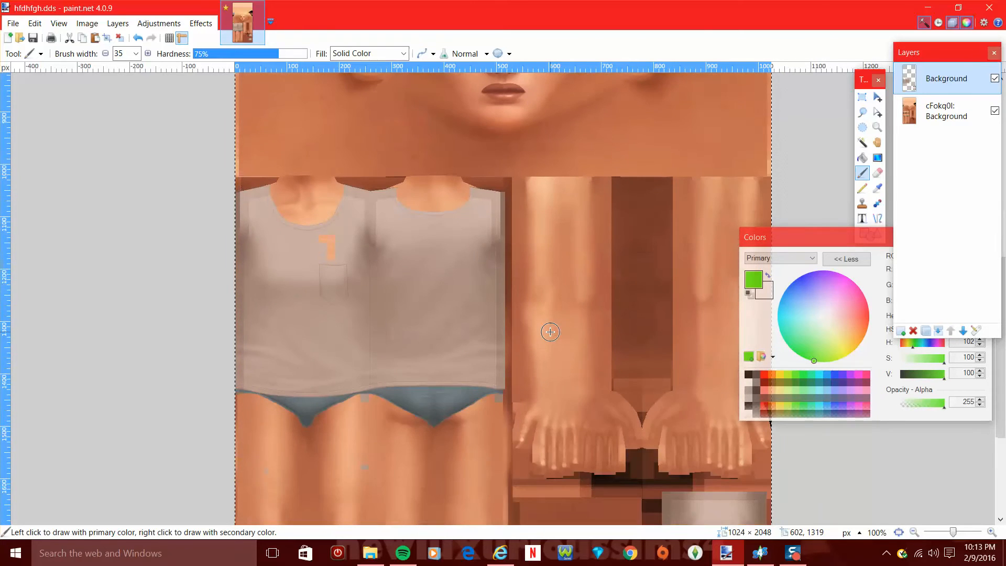
pyautogui.scroll(1, 550, 332)
pyautogui.scroll(-4, 550, 331)
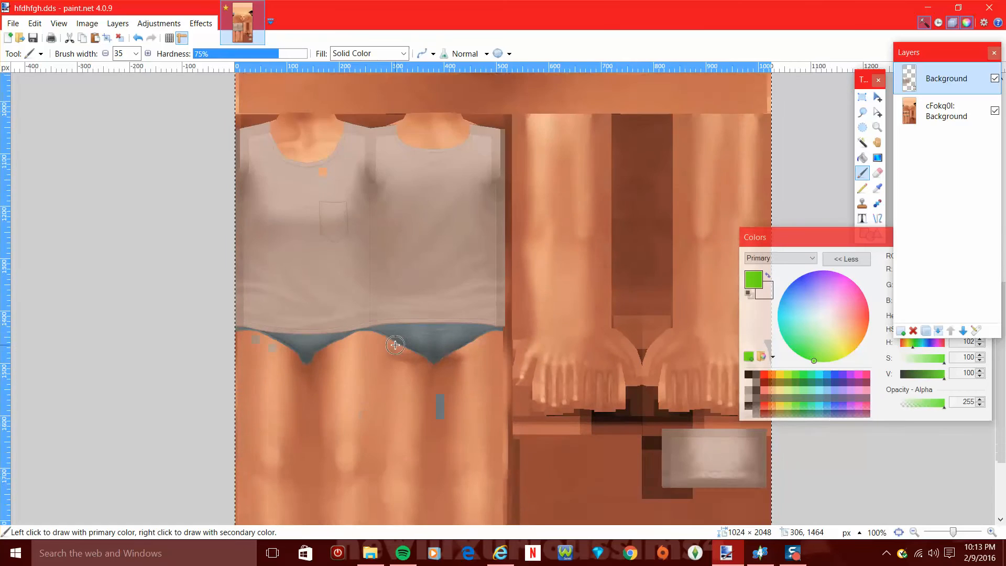
pyautogui.scroll(3, 395, 345)
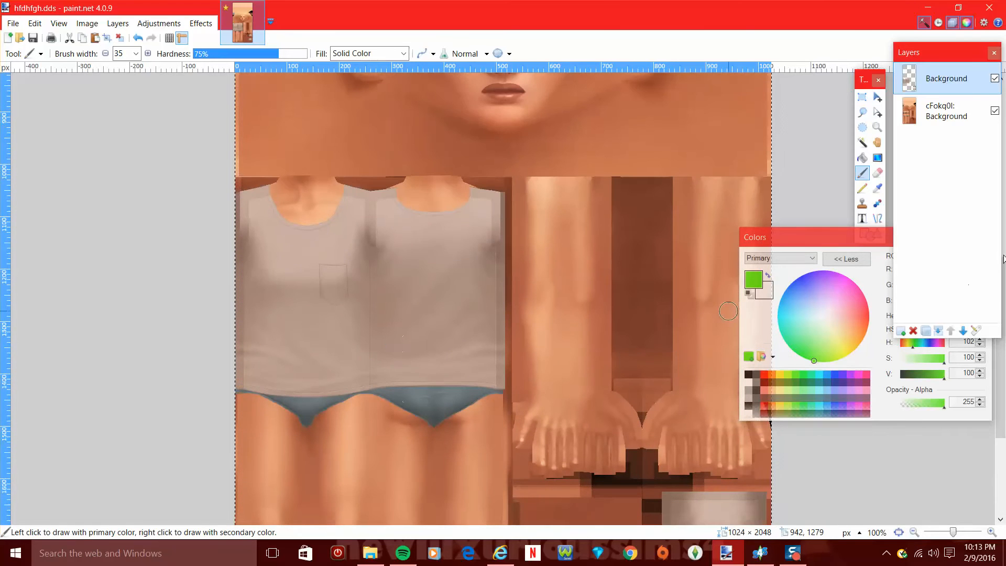
pyautogui.click(901, 330)
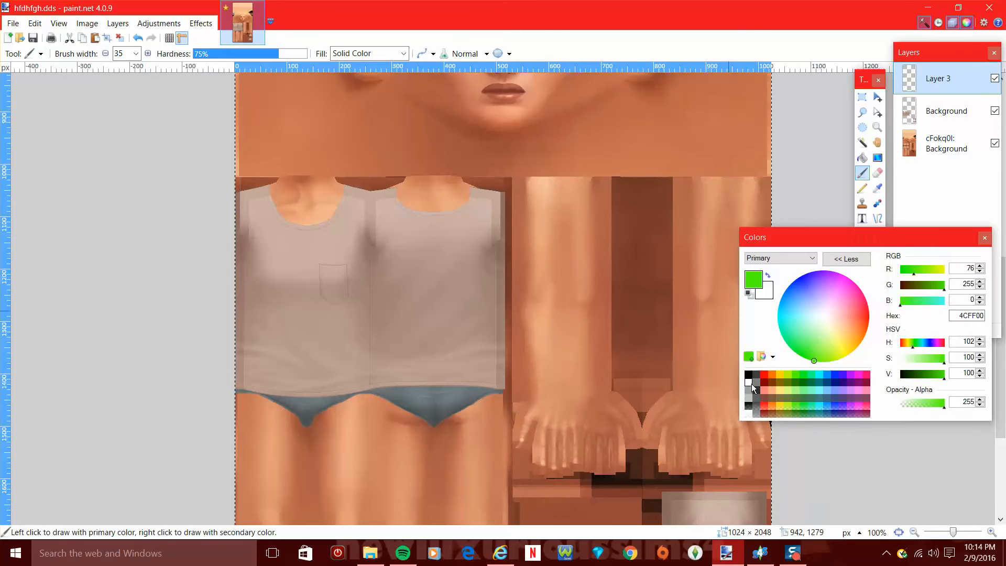
# - Hide and show the shirt's Background layer repeatedly to compare it with the body template beneath
pyautogui.click(933, 116)
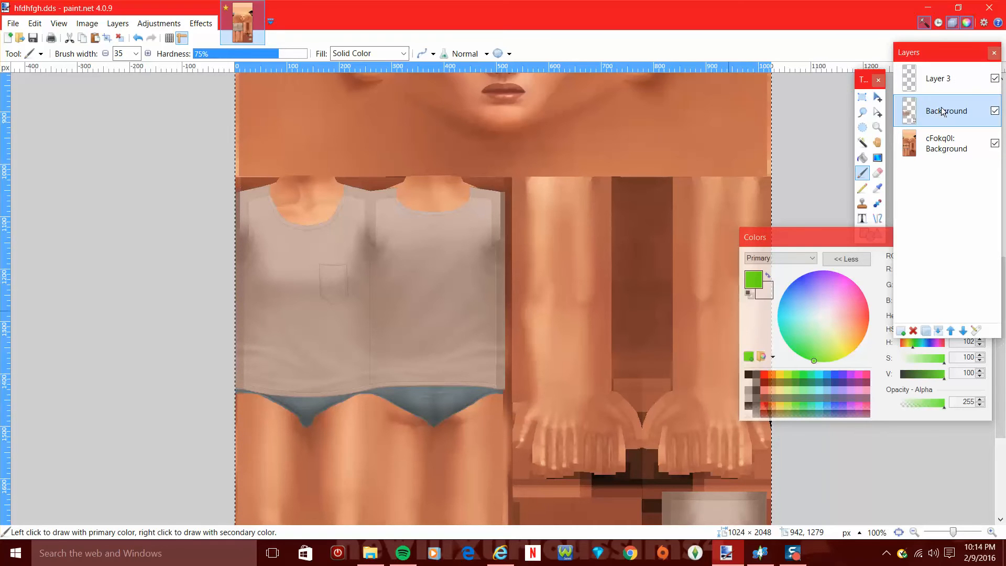
pyautogui.click(995, 113)
pyautogui.click(995, 112)
pyautogui.click(995, 111)
pyautogui.click(995, 111)
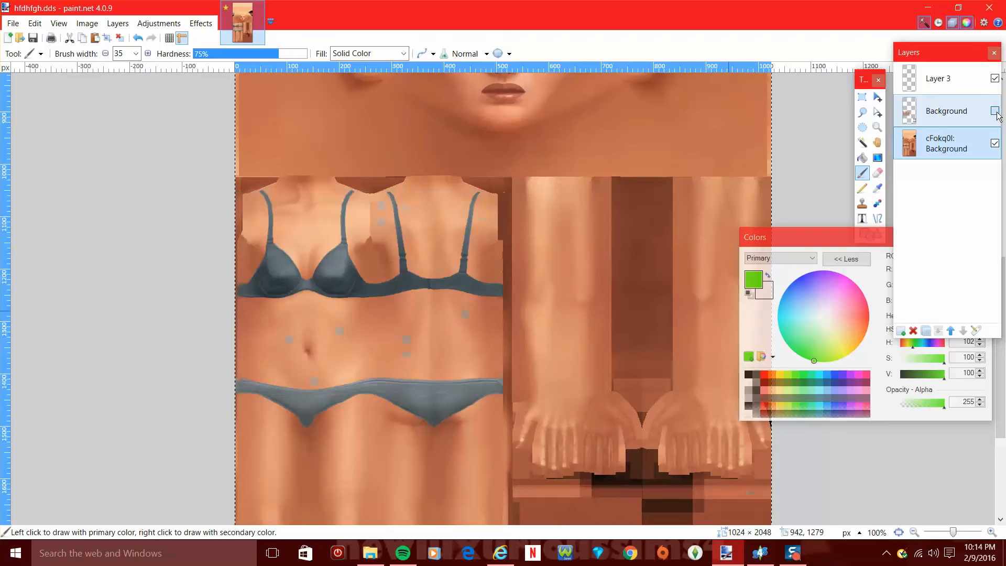
pyautogui.click(995, 111)
pyautogui.click(995, 111)
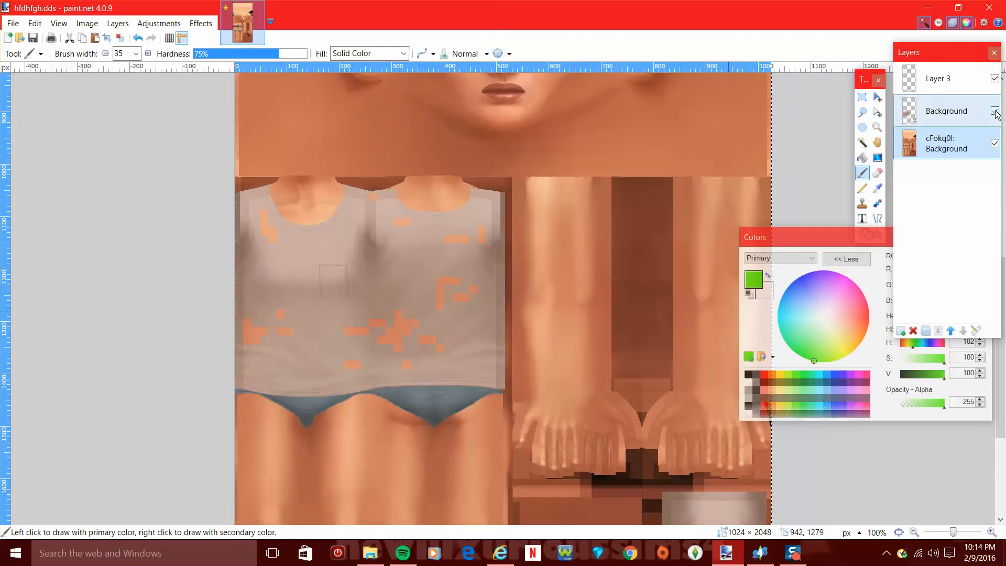
# - Start a Hue / Saturation adjustment on the shirt's Background layer and set the hue to -80
pyautogui.click(921, 116)
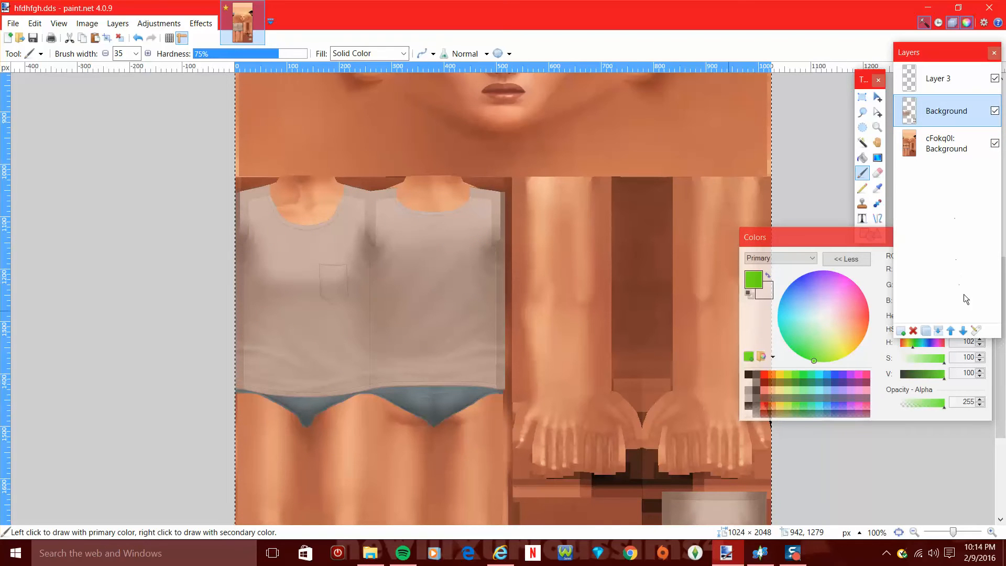
pyautogui.click(150, 25)
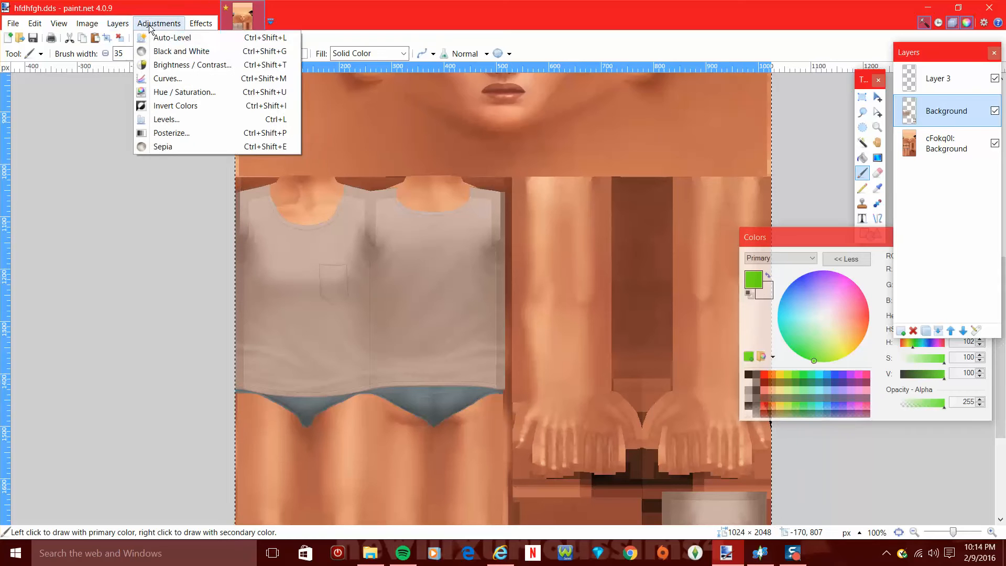
pyautogui.click(167, 93)
pyautogui.moveTo(502, 208); pyautogui.dragTo(640, 147)
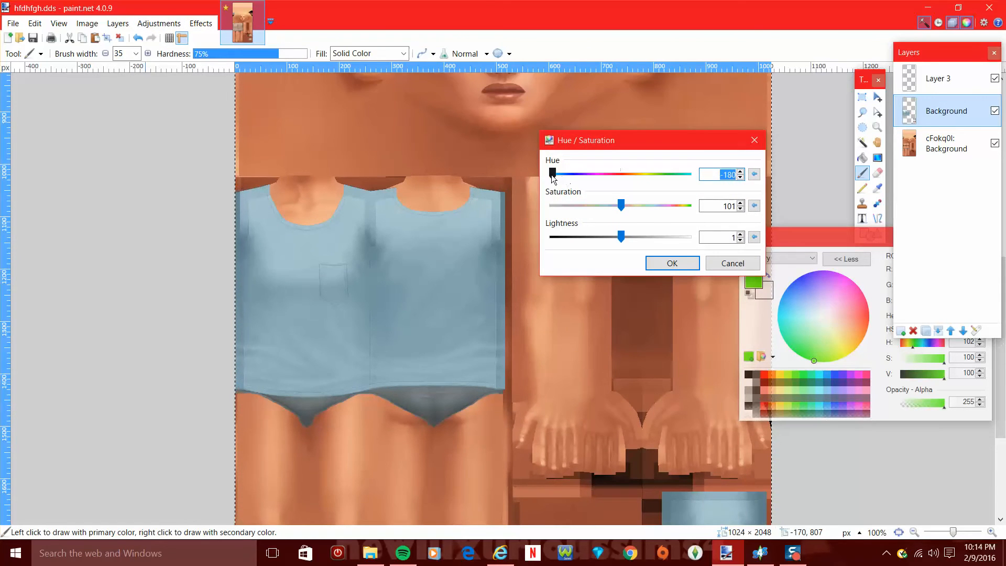
pyautogui.moveTo(550, 172); pyautogui.dragTo(591, 183)
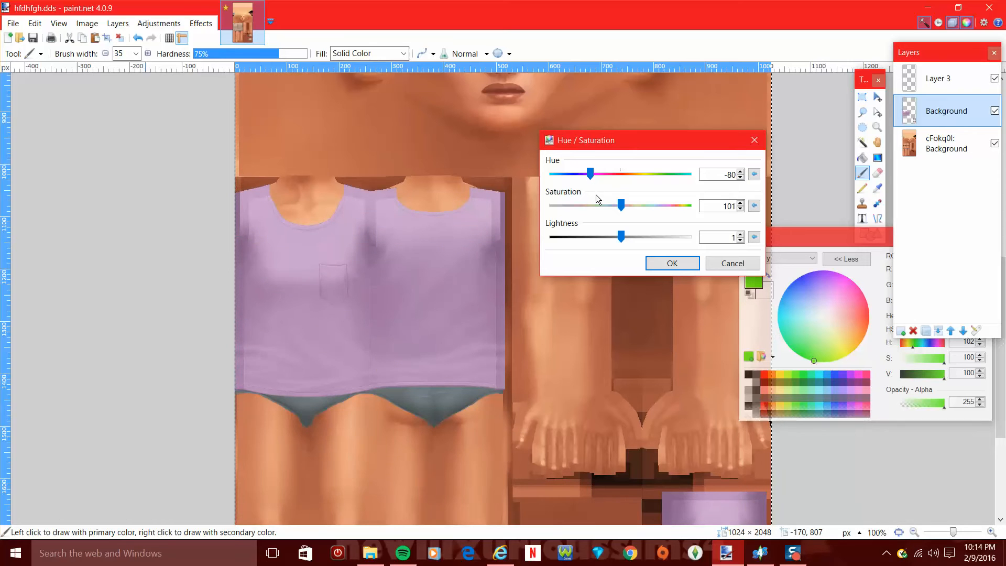
# - Set the shirt's saturation to 144 and lightness to -38, and apply the adjustment
pyautogui.moveTo(617, 207); pyautogui.dragTo(687, 209)
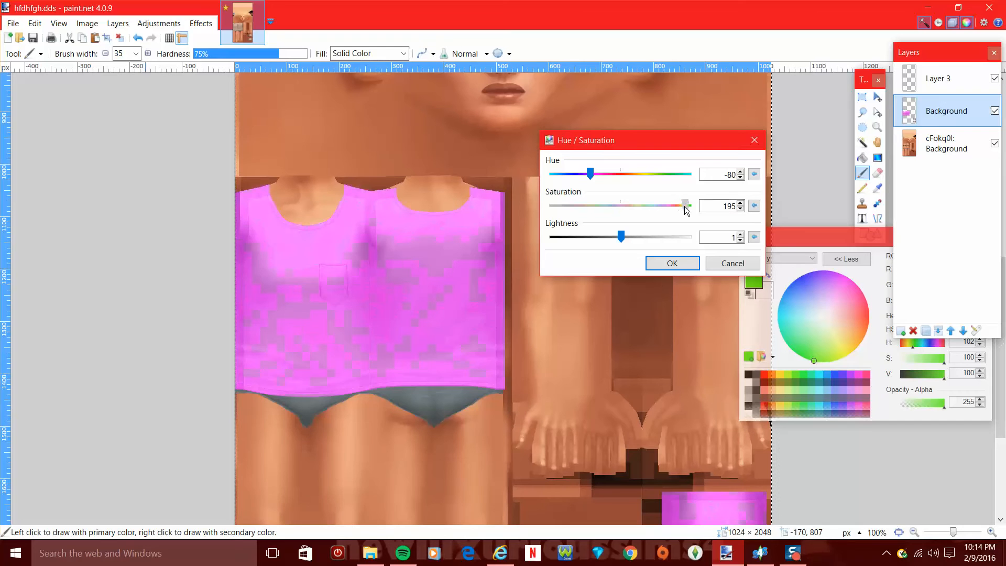
pyautogui.moveTo(614, 237)
pyautogui.mouseDown()
pyautogui.moveTo(541, 235)
pyautogui.moveTo(680, 237)
pyautogui.moveTo(597, 243)
pyautogui.mouseUp()
pyautogui.moveTo(681, 206); pyautogui.dragTo(621, 237)
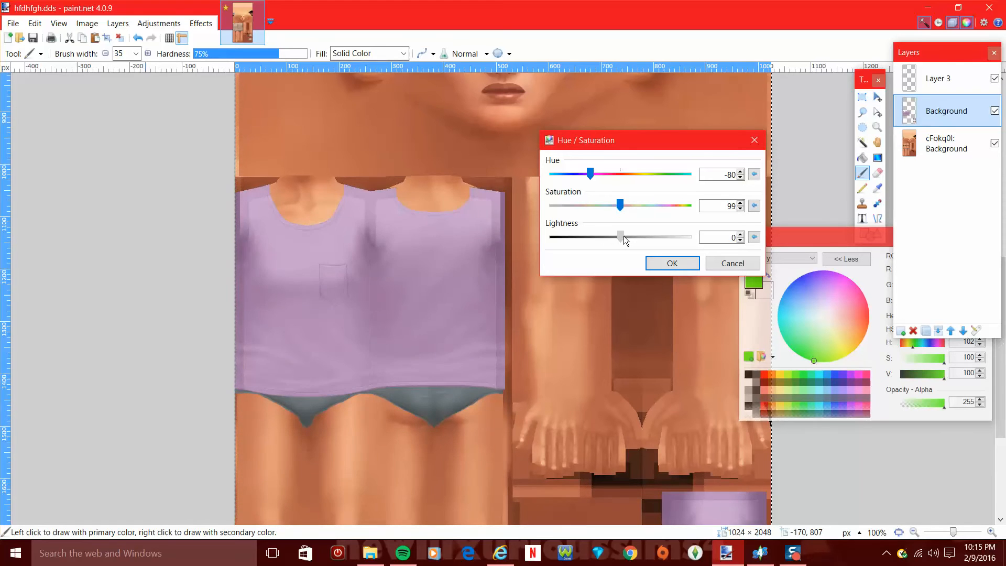
pyautogui.moveTo(620, 205); pyautogui.dragTo(597, 236)
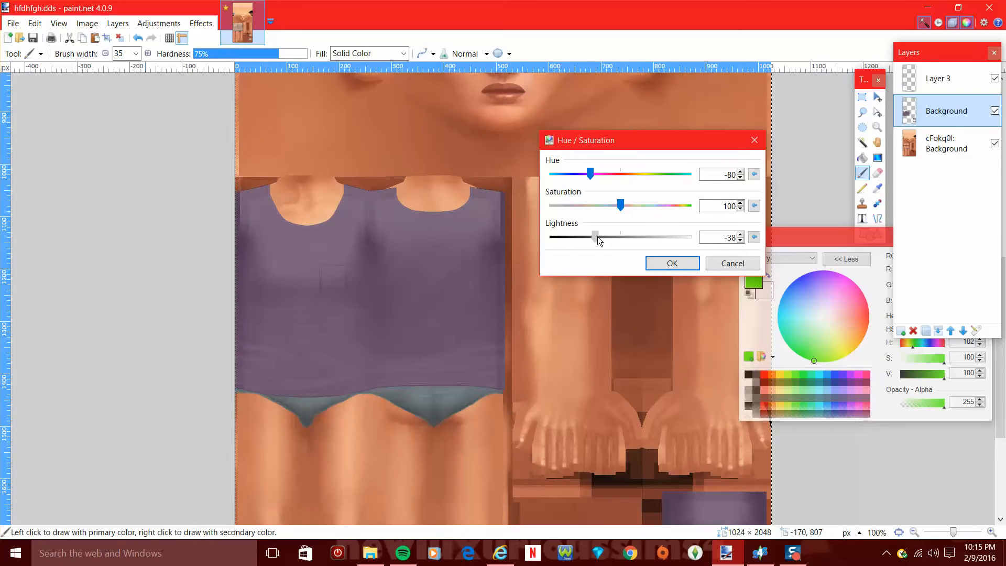
pyautogui.moveTo(624, 210); pyautogui.dragTo(652, 210)
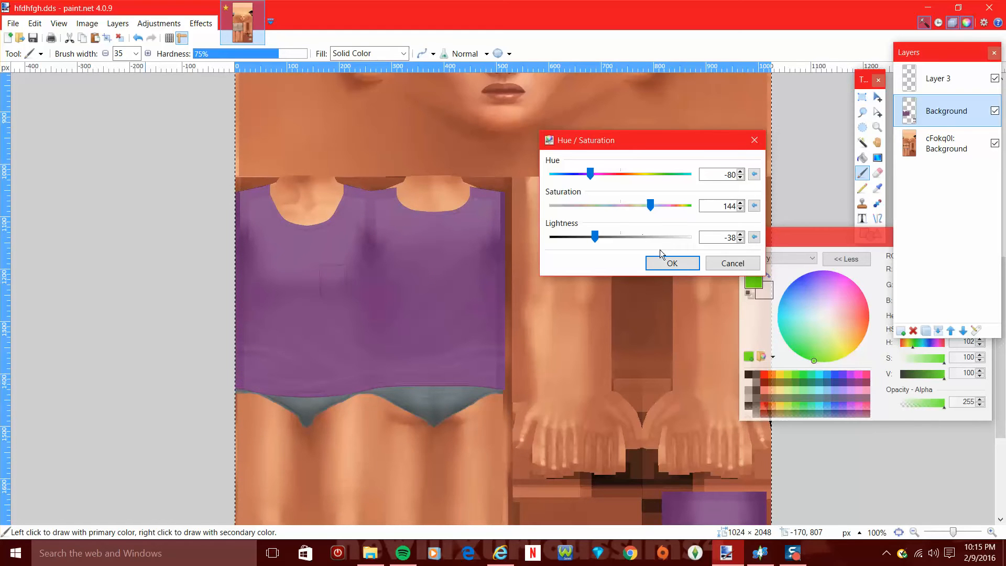
pyautogui.click(668, 262)
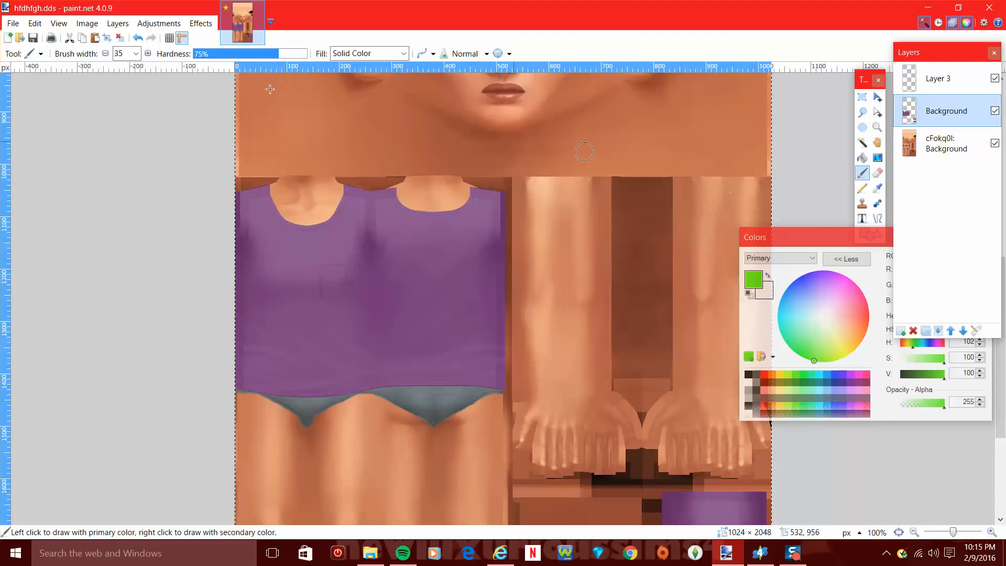
pyautogui.click(152, 25)
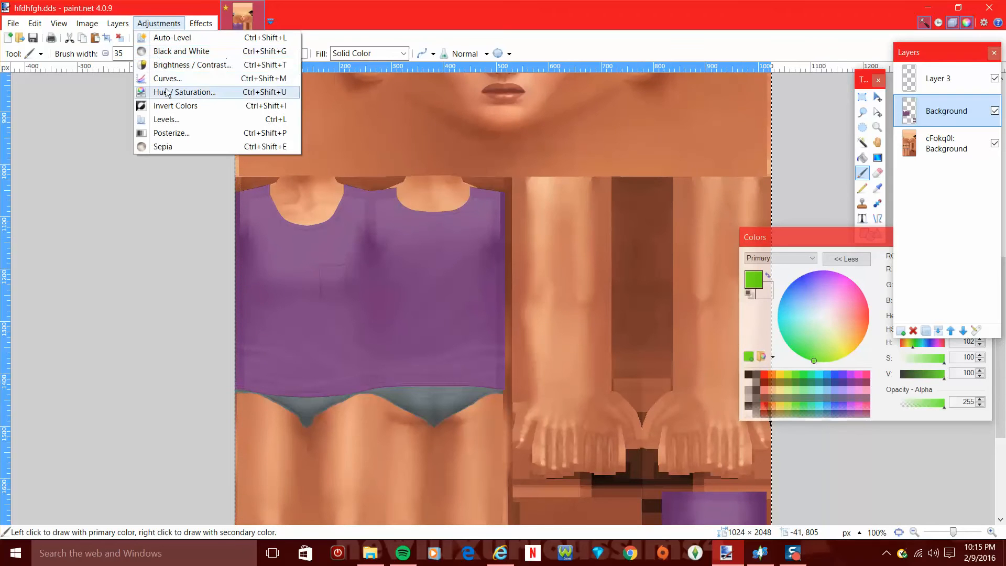
pyautogui.click(168, 27)
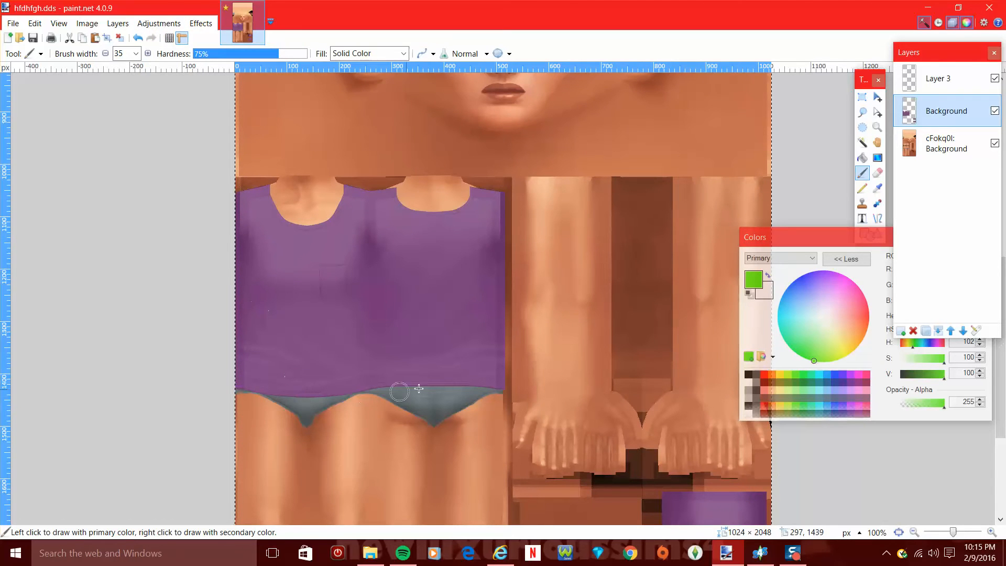
pyautogui.scroll(-3, 561, 377)
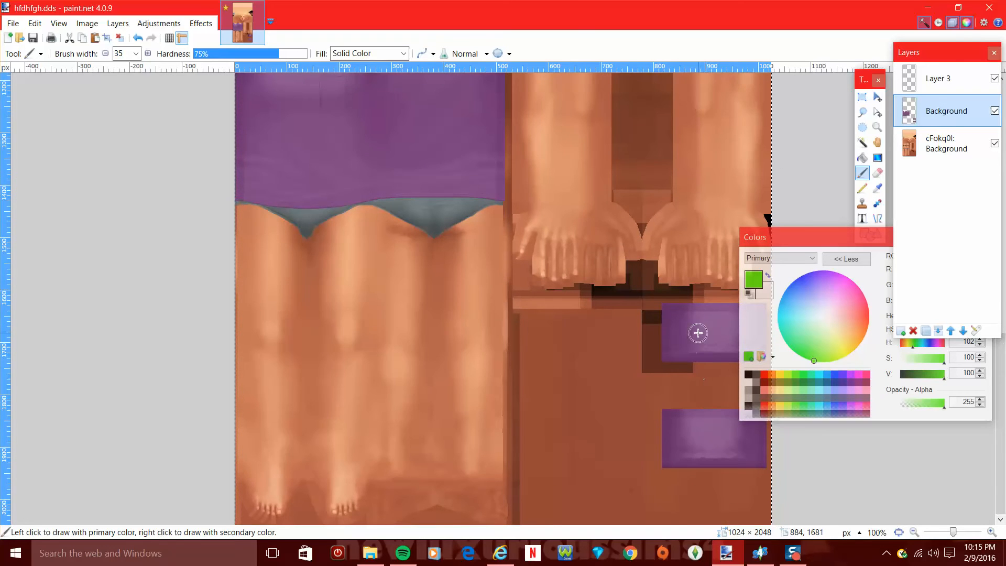
pyautogui.scroll(3, 382, 303)
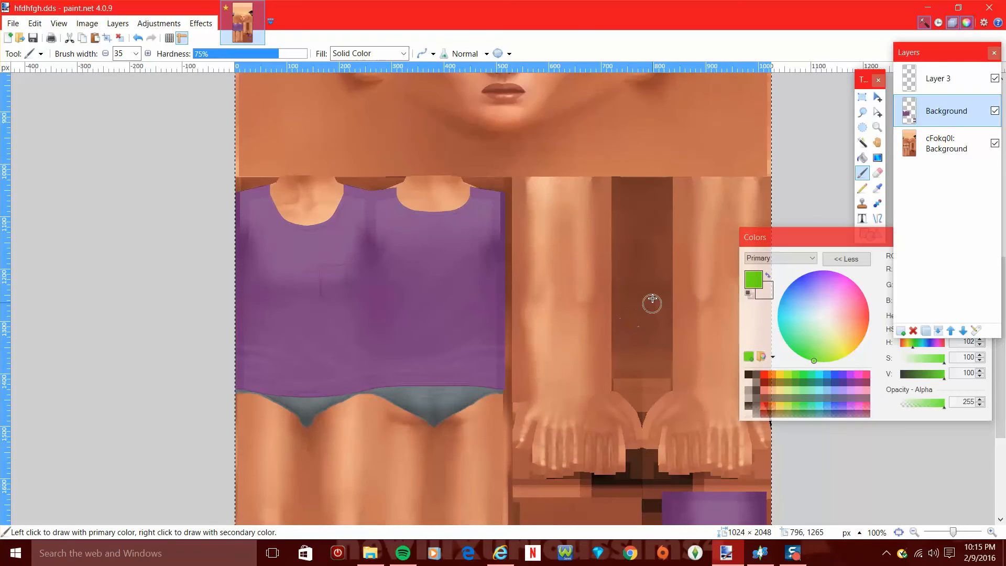
pyautogui.scroll(-1, 632, 292)
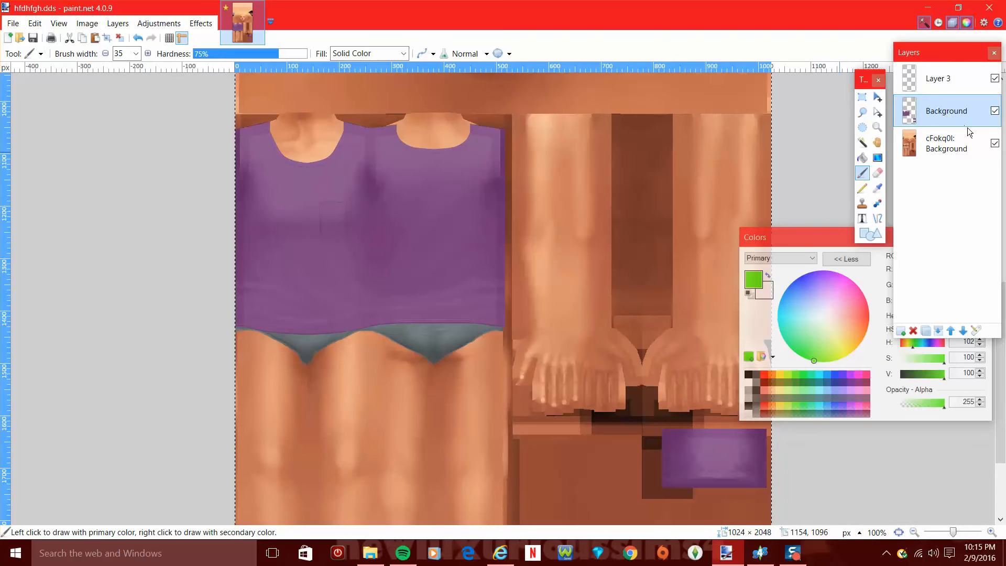
# - Hide the cFokq0l body template layer, with the shirt's Background layer active
pyautogui.click(947, 151)
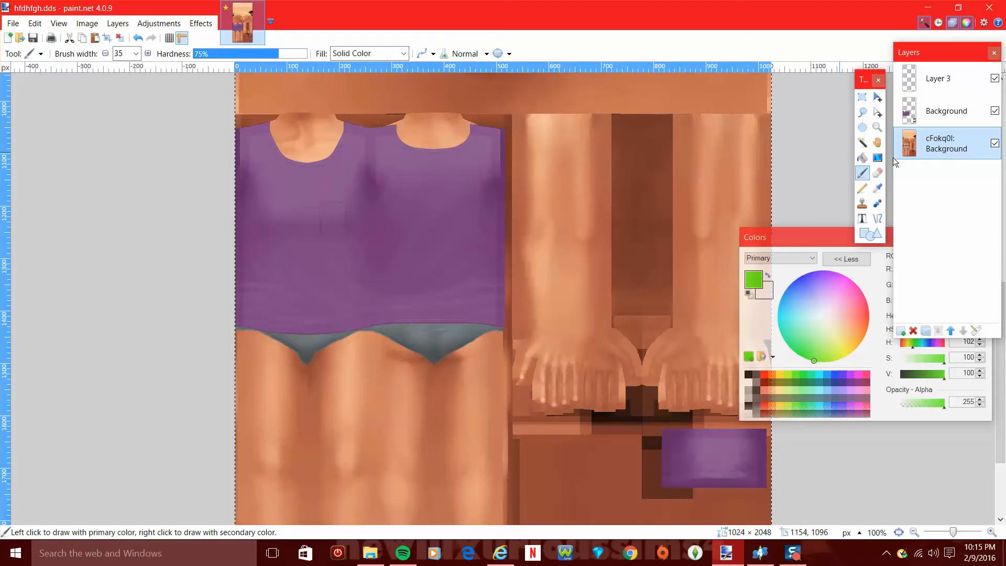
pyautogui.click(994, 145)
pyautogui.click(995, 144)
pyautogui.click(995, 145)
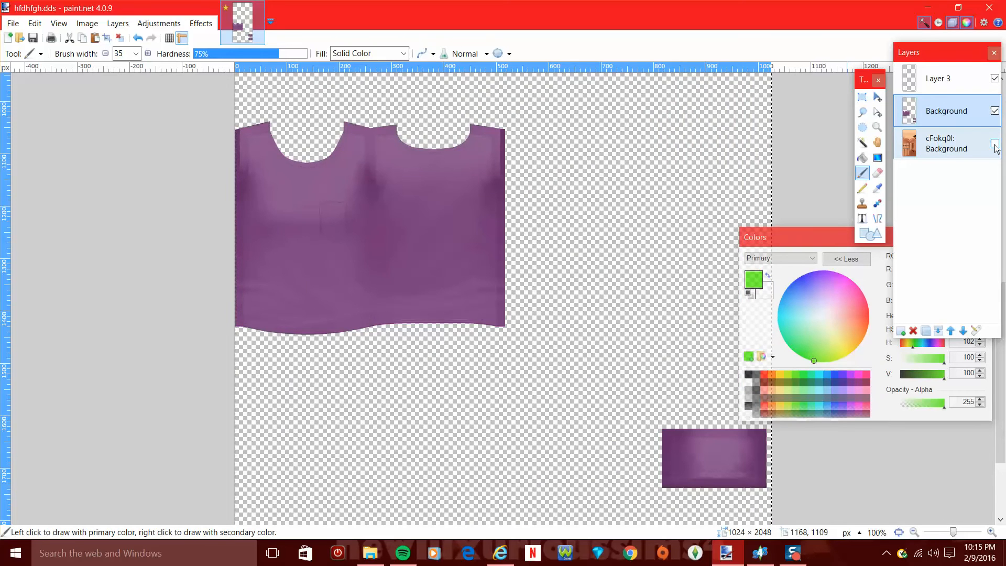
pyautogui.click(994, 144)
pyautogui.click(995, 145)
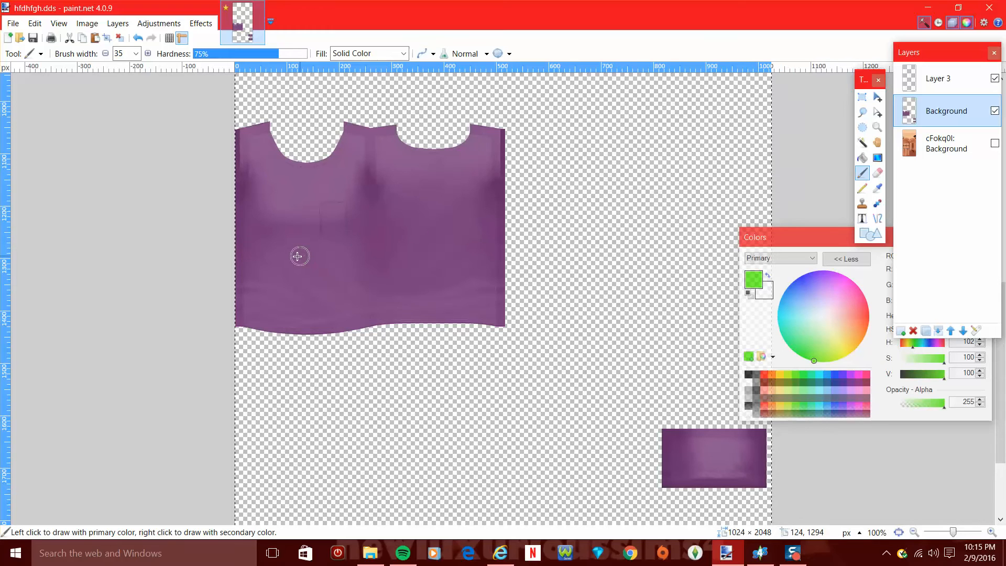
# - Save the texture as a DirectDraw Surface (DDS) file on the Desktop, replacing the existing tttttt.dds
pyautogui.click(11, 25)
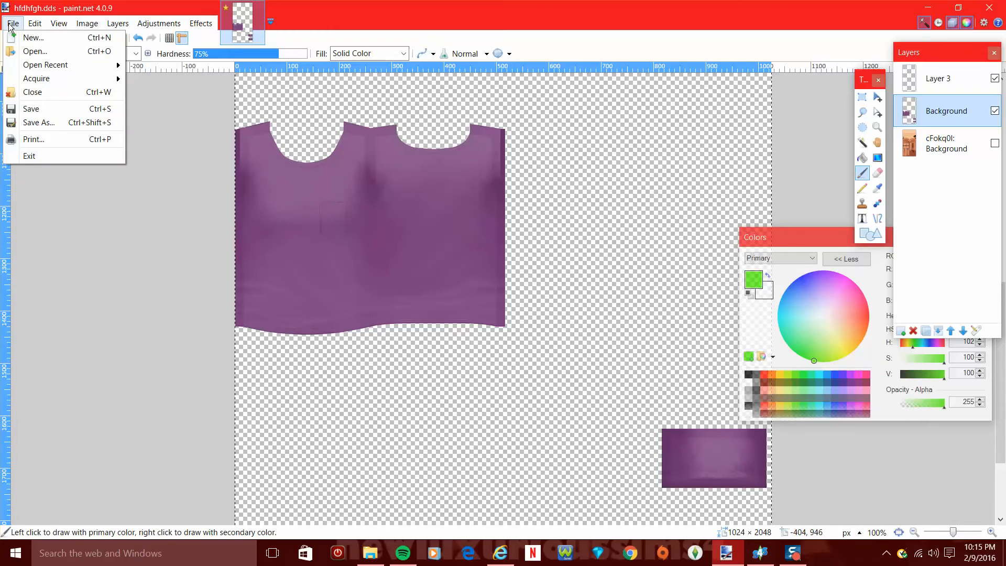
pyautogui.click(38, 123)
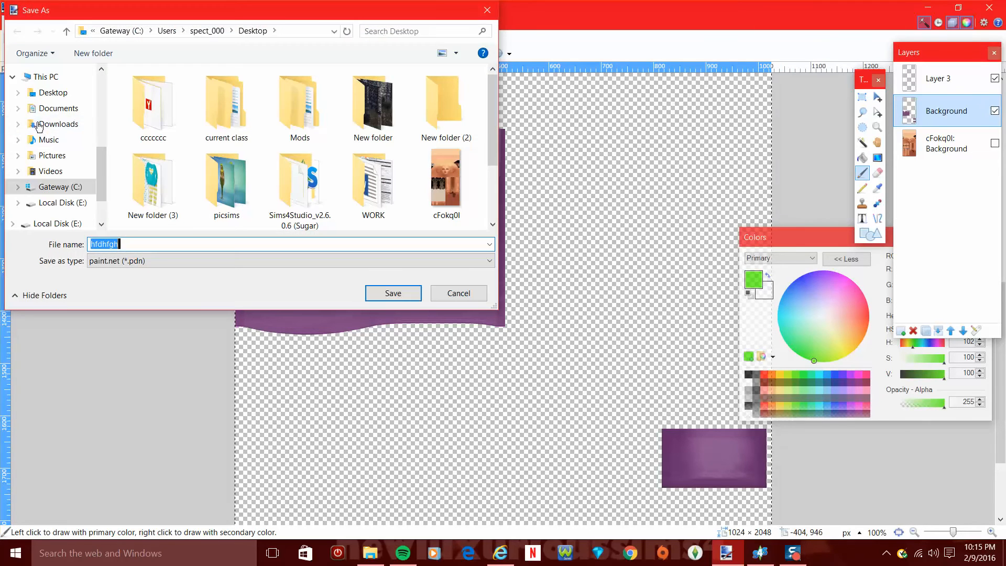
pyautogui.click(116, 265)
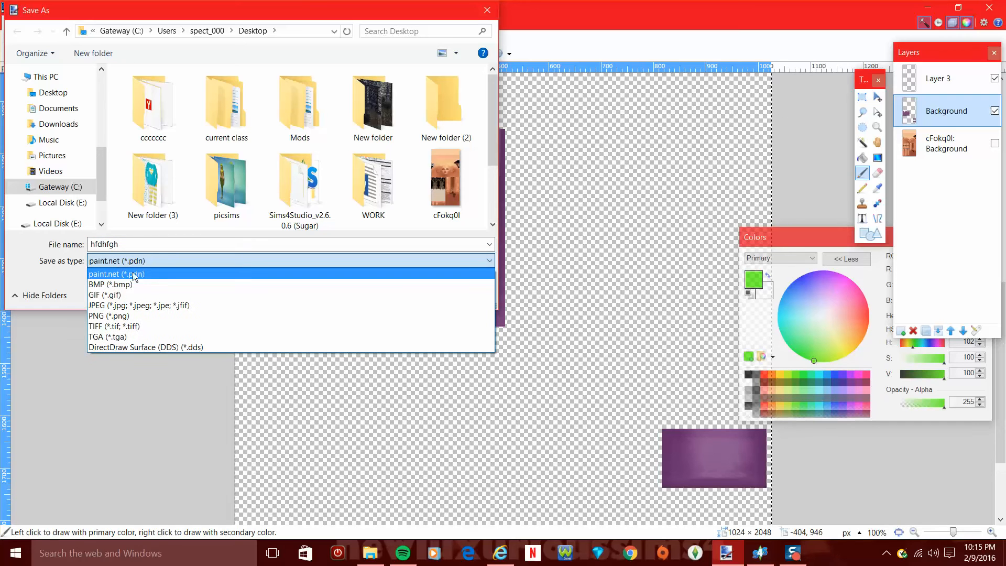
pyautogui.click(124, 347)
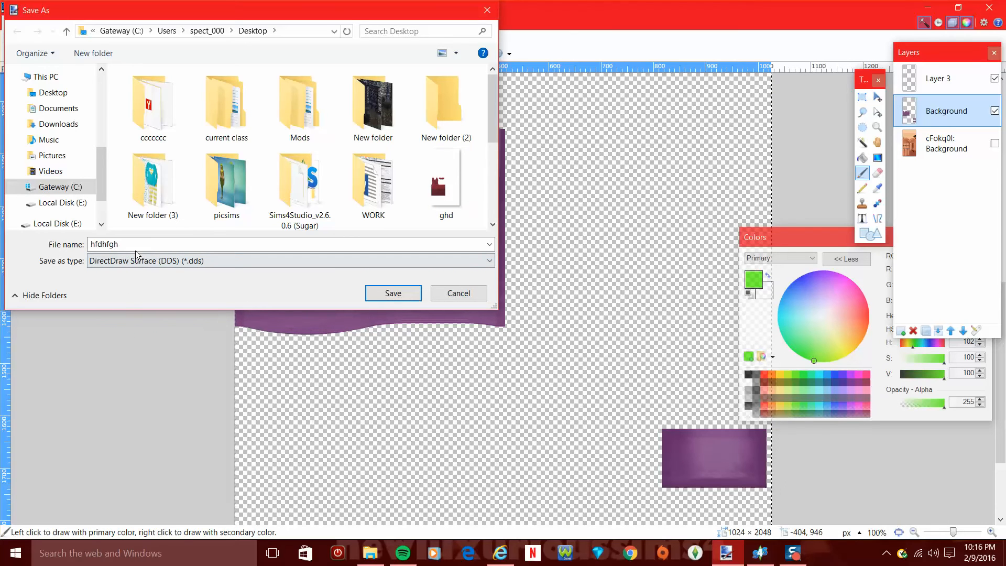
pyautogui.moveTo(127, 244); pyautogui.dragTo(90, 250)
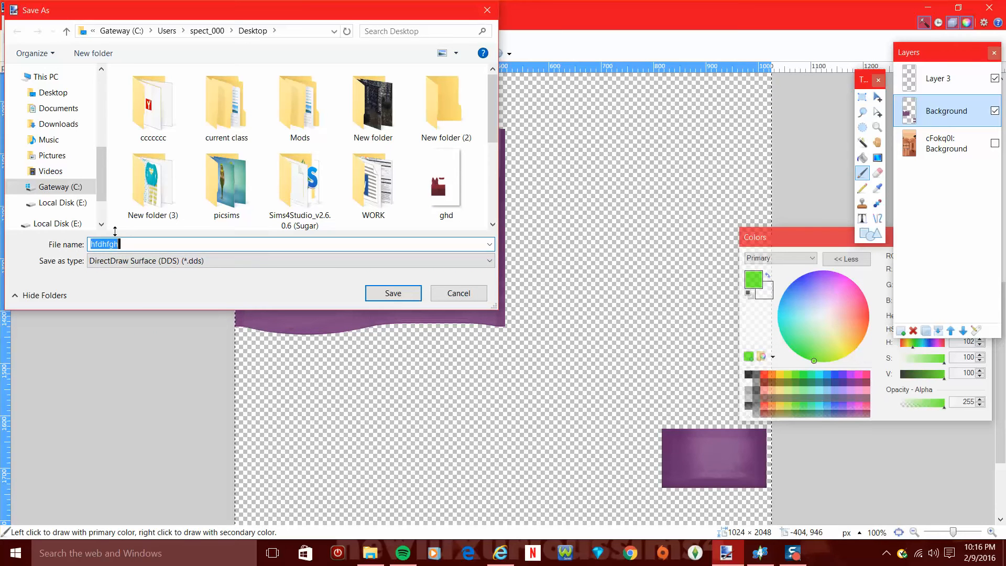
pyautogui.scroll(-3, 249, 218)
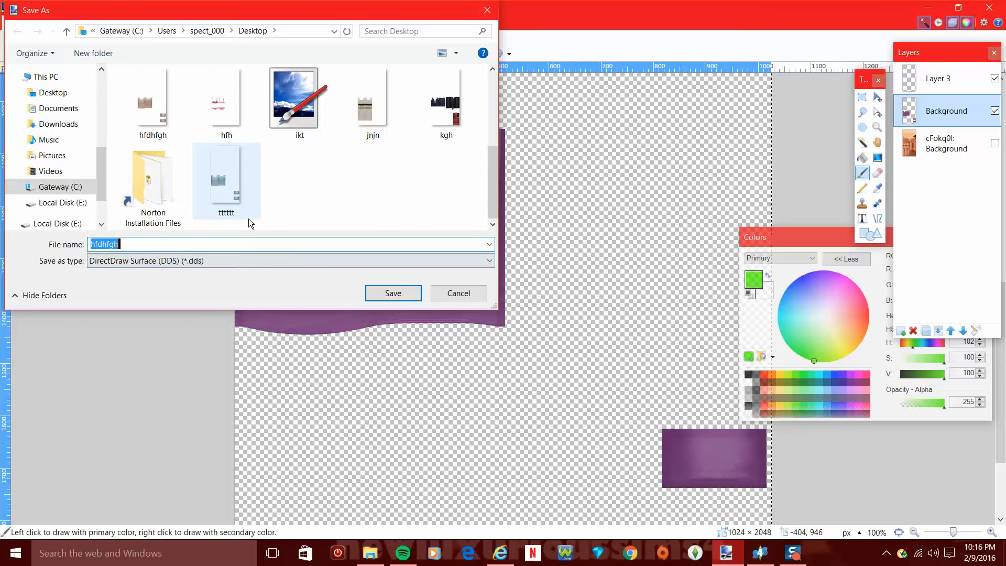
pyautogui.click(225, 185)
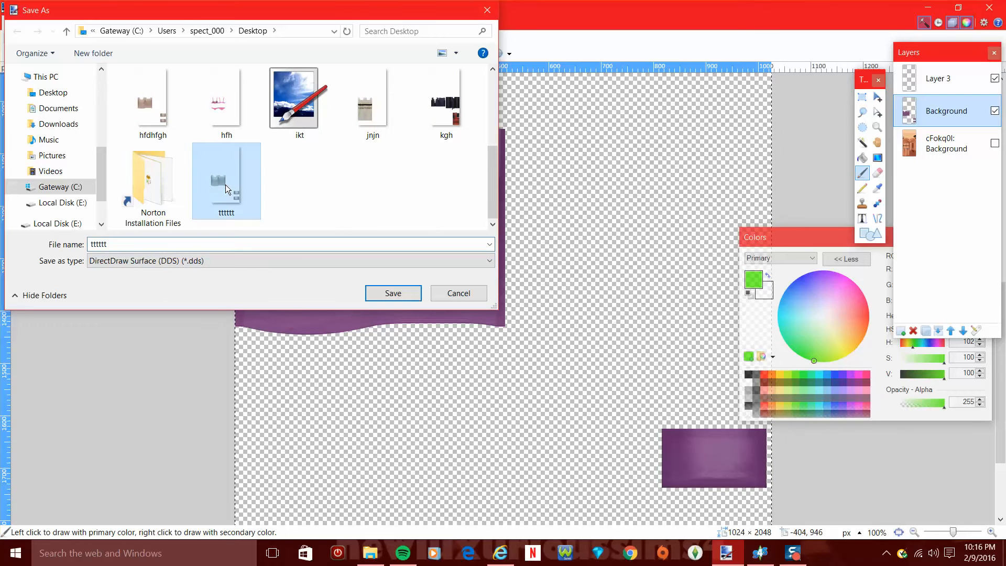
pyautogui.click(393, 294)
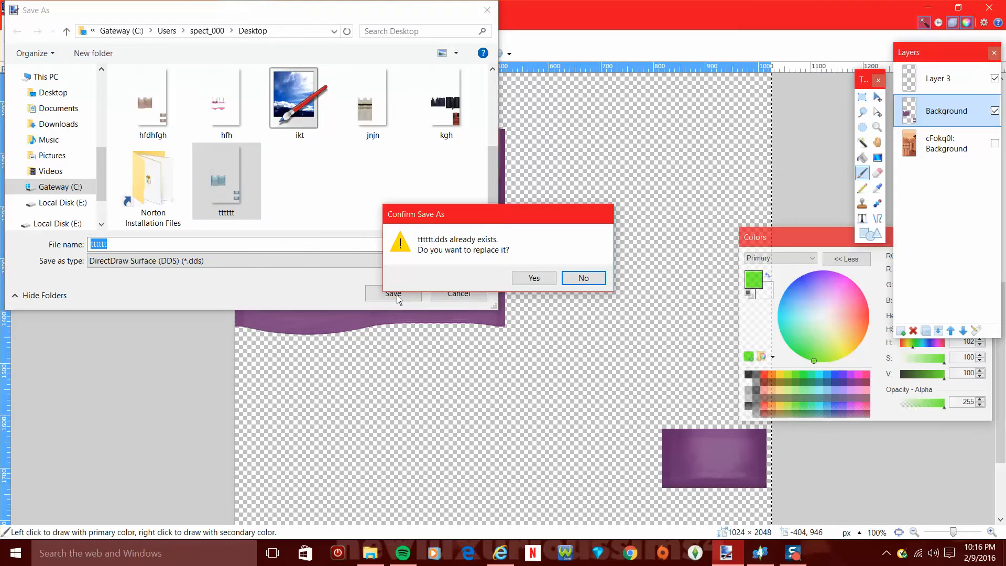
pyautogui.click(519, 278)
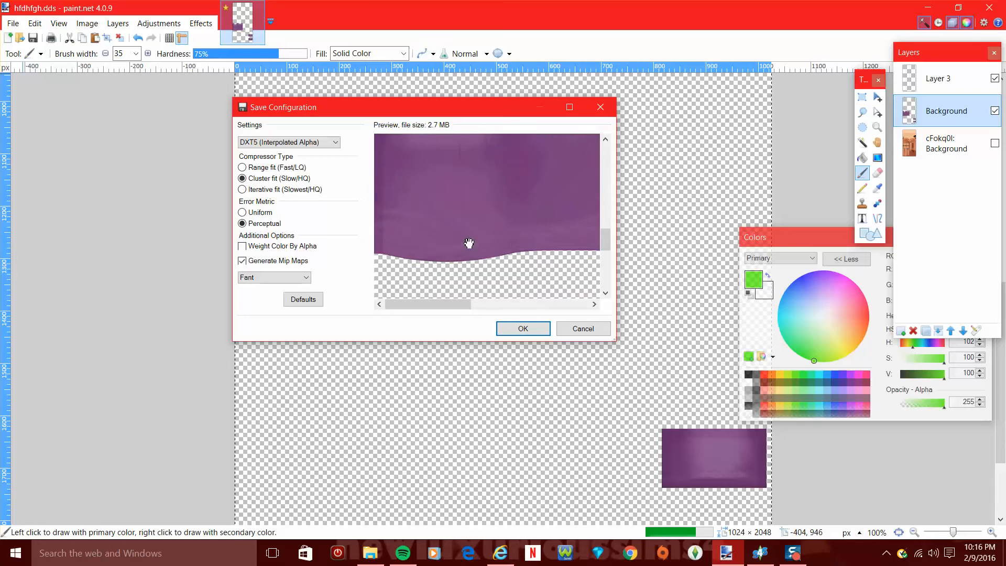
# - Look over the shirt in the save preview and complete the save with DXT5 (Interpolated Alpha) and mip maps
pyautogui.moveTo(468, 297); pyautogui.dragTo(596, 310)
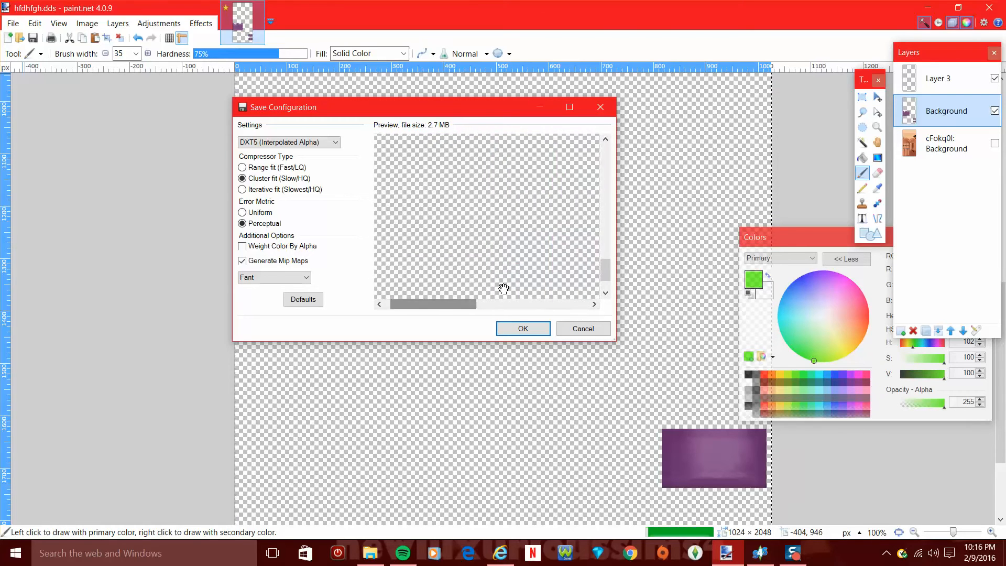
pyautogui.moveTo(608, 268); pyautogui.dragTo(611, 225)
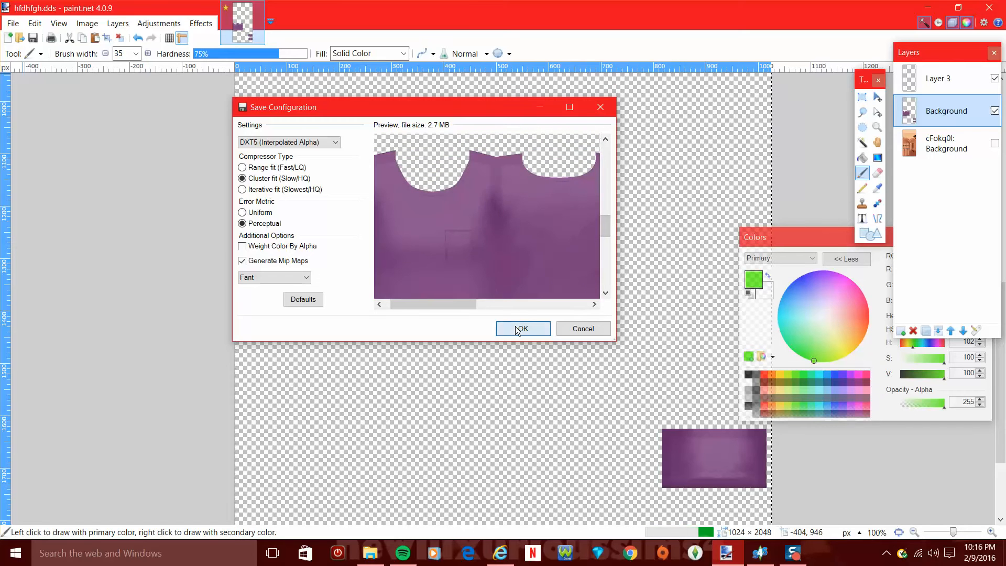
pyautogui.click(517, 329)
pyautogui.click(427, 290)
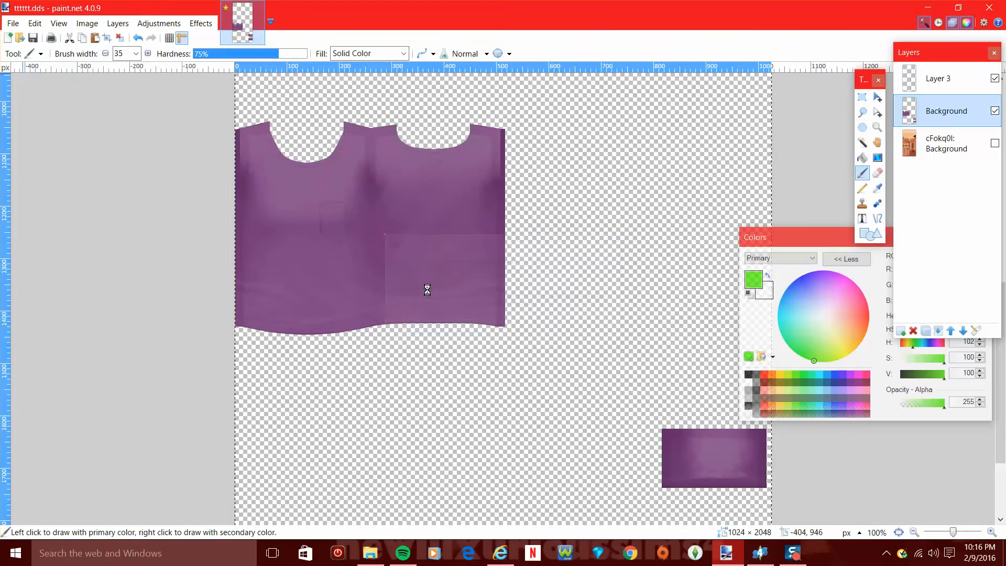
# - Switch to Sims 4 Studio, import the tttttt texture from the Desktop, and check the shirt on the model from several angles
pyautogui.click(768, 552)
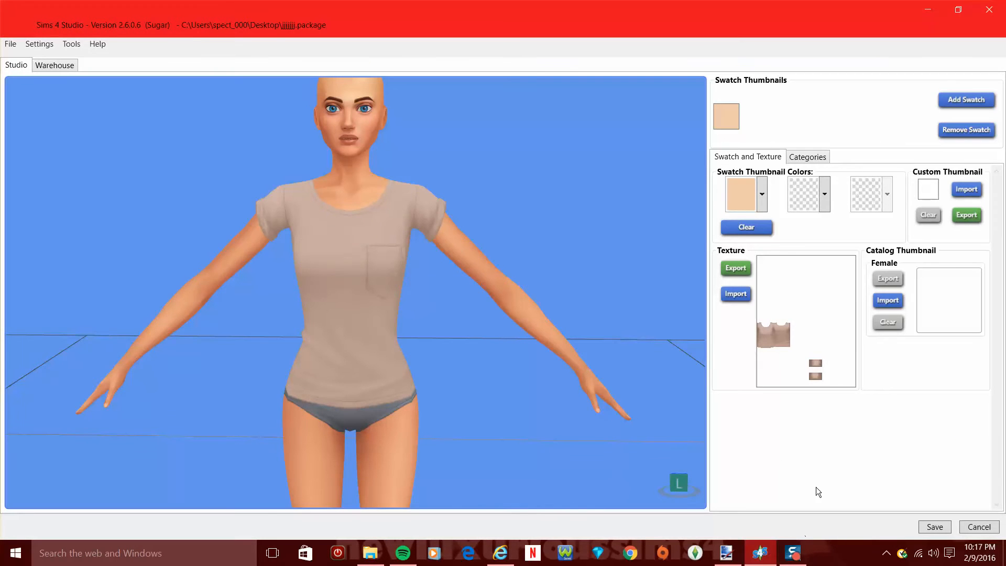
pyautogui.click(740, 298)
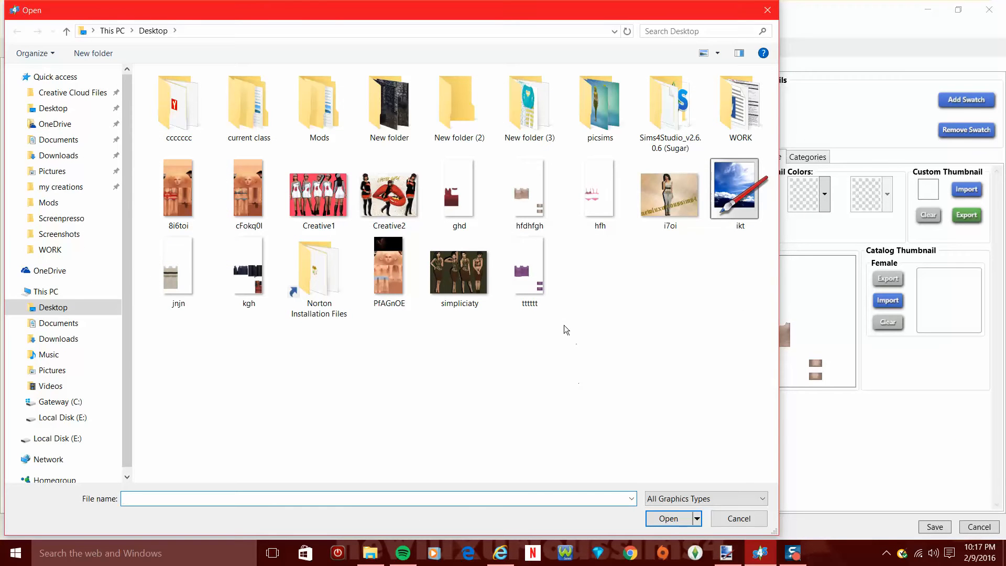
pyautogui.click(531, 277)
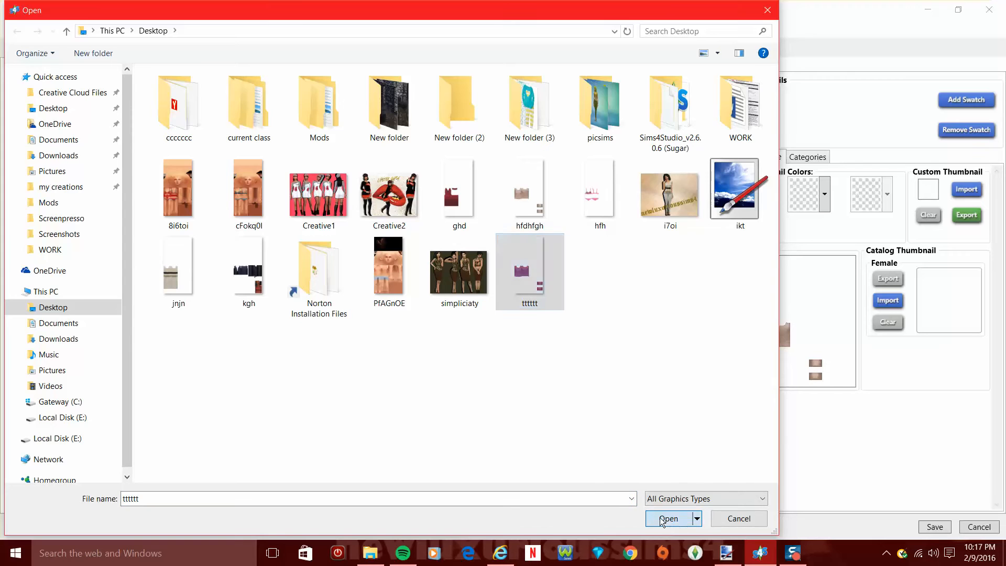
pyautogui.click(661, 518)
pyautogui.moveTo(267, 362); pyautogui.dragTo(415, 352)
pyautogui.moveTo(352, 292); pyautogui.dragTo(649, 345)
pyautogui.moveTo(305, 330); pyautogui.dragTo(108, 331)
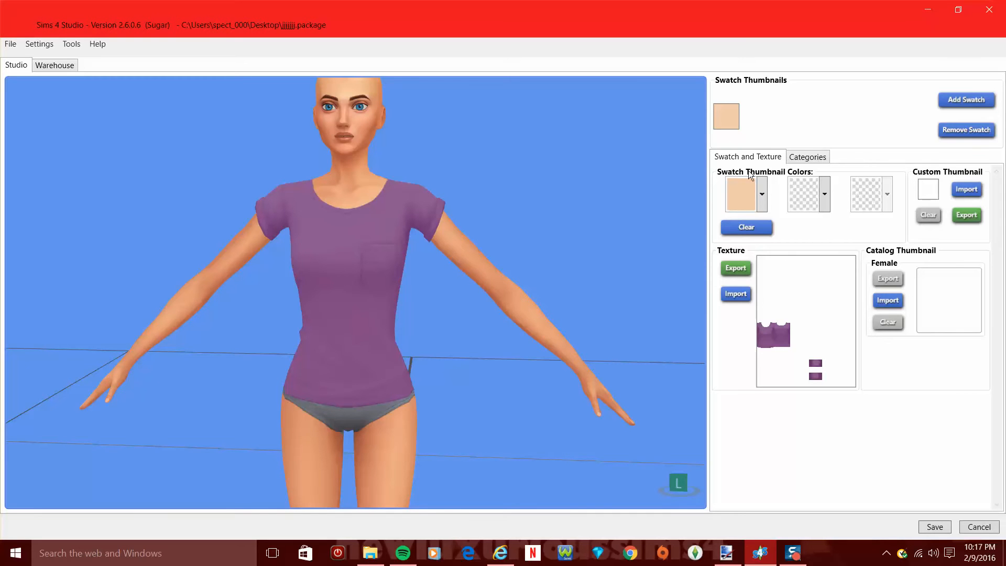
# - Set the first swatch thumbnail color to the purple #AA69A2 to match the shirt
pyautogui.click(762, 194)
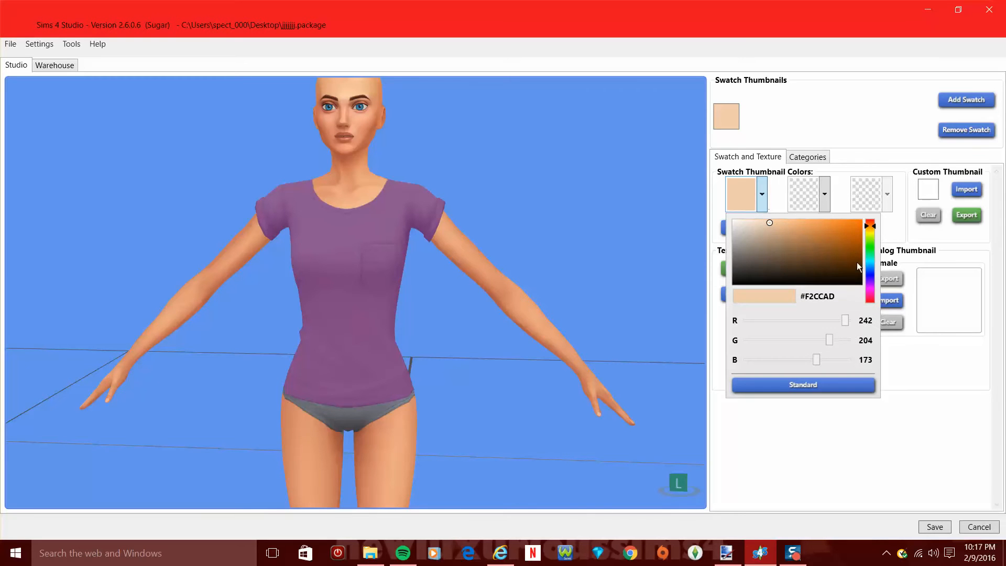
pyautogui.click(869, 280)
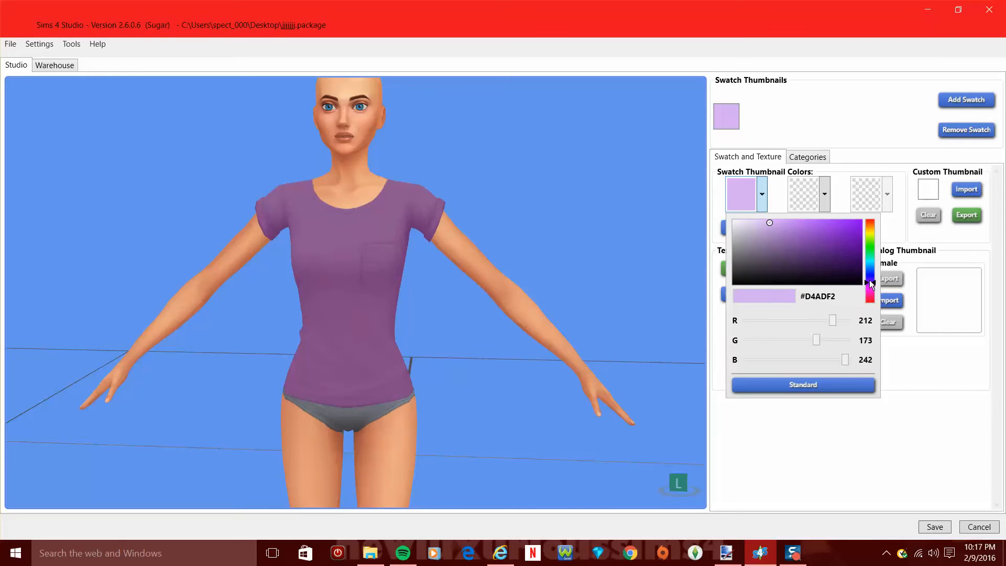
pyautogui.click(820, 258)
pyautogui.moveTo(821, 258)
pyautogui.mouseDown()
pyautogui.moveTo(801, 229)
pyautogui.moveTo(784, 236)
pyautogui.mouseUp()
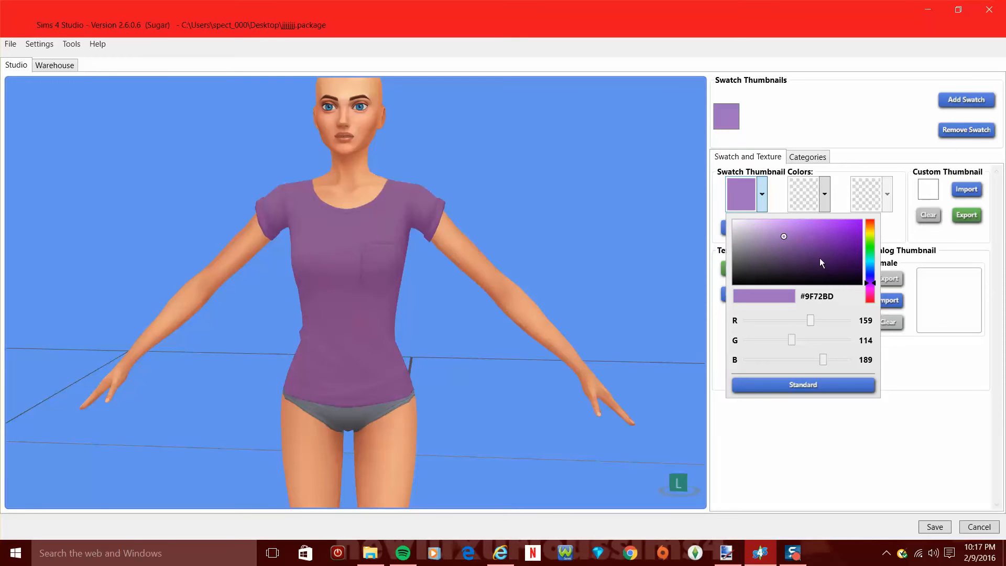
pyautogui.moveTo(871, 282); pyautogui.dragTo(872, 285)
pyautogui.moveTo(784, 234); pyautogui.dragTo(779, 234)
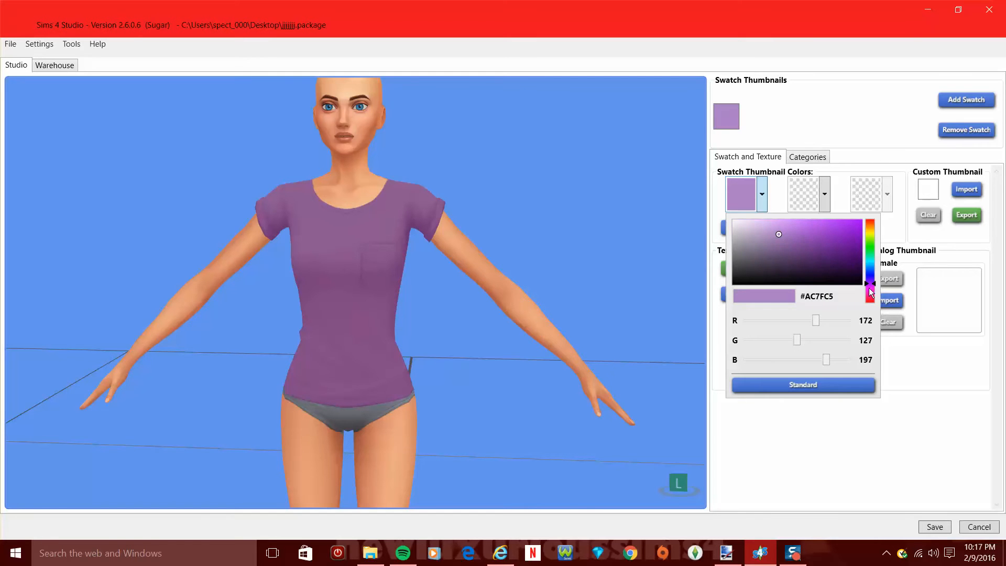
pyautogui.moveTo(873, 285); pyautogui.dragTo(868, 288)
pyautogui.moveTo(781, 250)
pyautogui.mouseDown()
pyautogui.moveTo(797, 248)
pyautogui.moveTo(782, 241)
pyautogui.mouseUp()
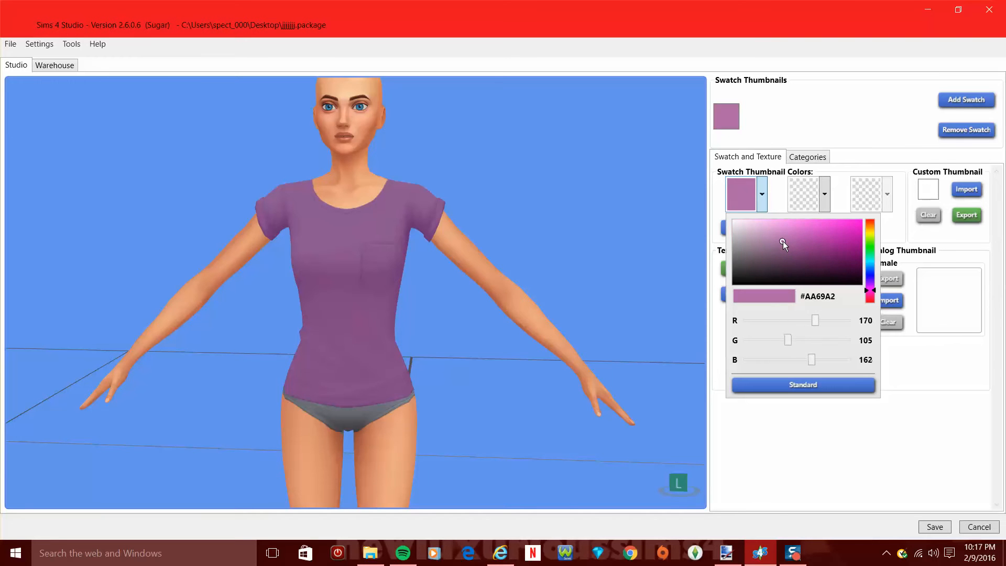
pyautogui.click(869, 134)
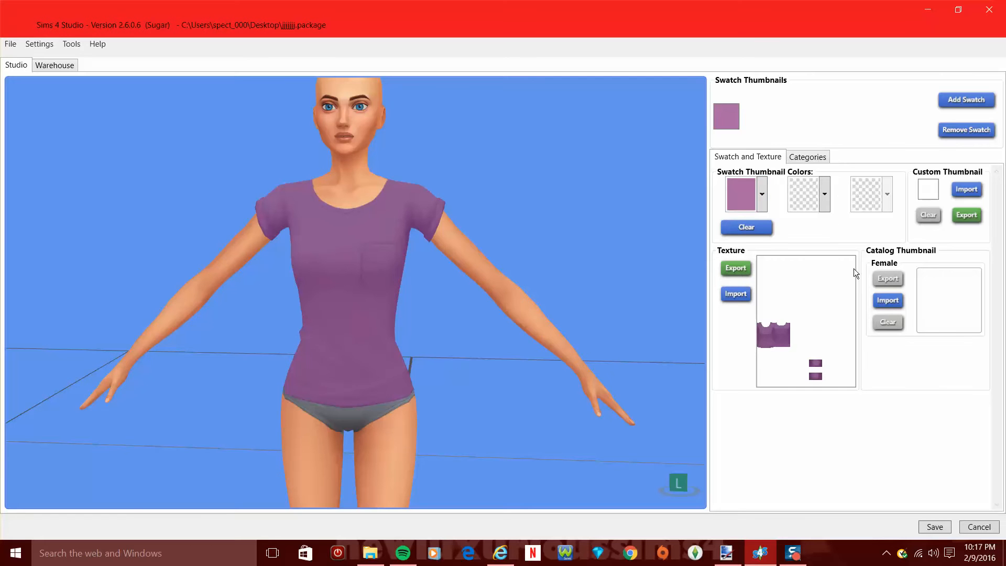
# - In the categories, remove Elder from the age and gender flags and from Age Appropriate, and tag the color as Purple
pyautogui.click(804, 158)
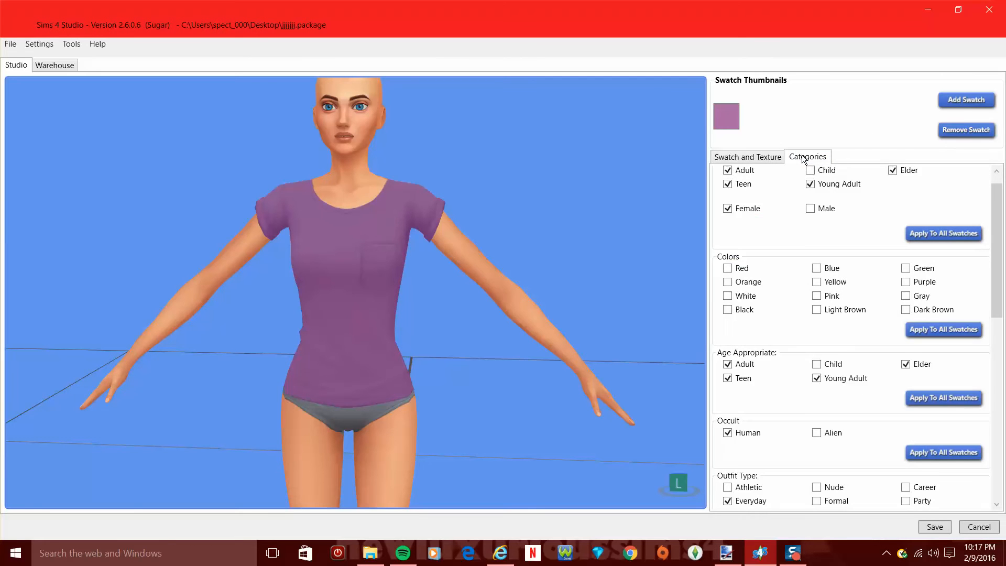
pyautogui.scroll(1, 791, 225)
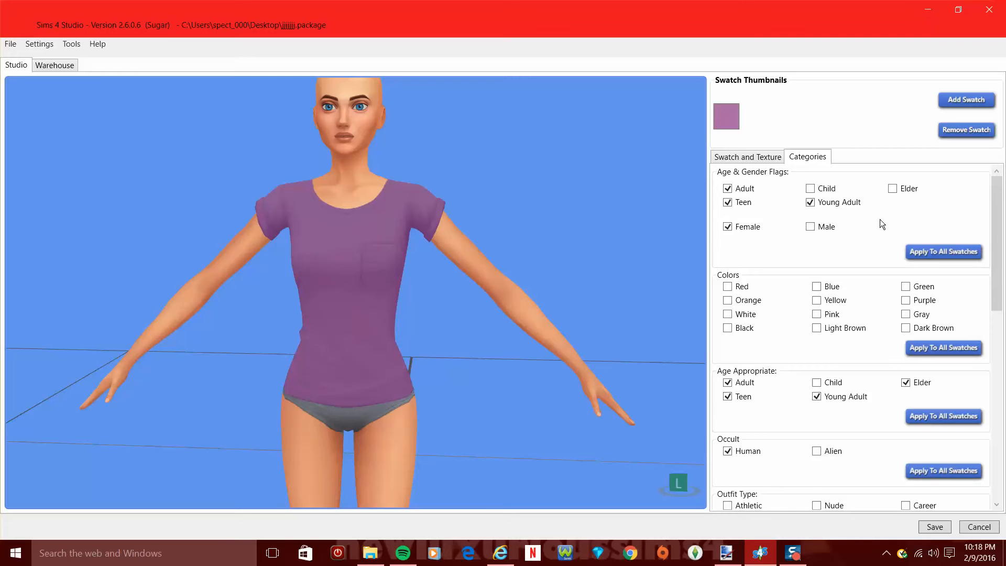
pyautogui.scroll(-3, 872, 233)
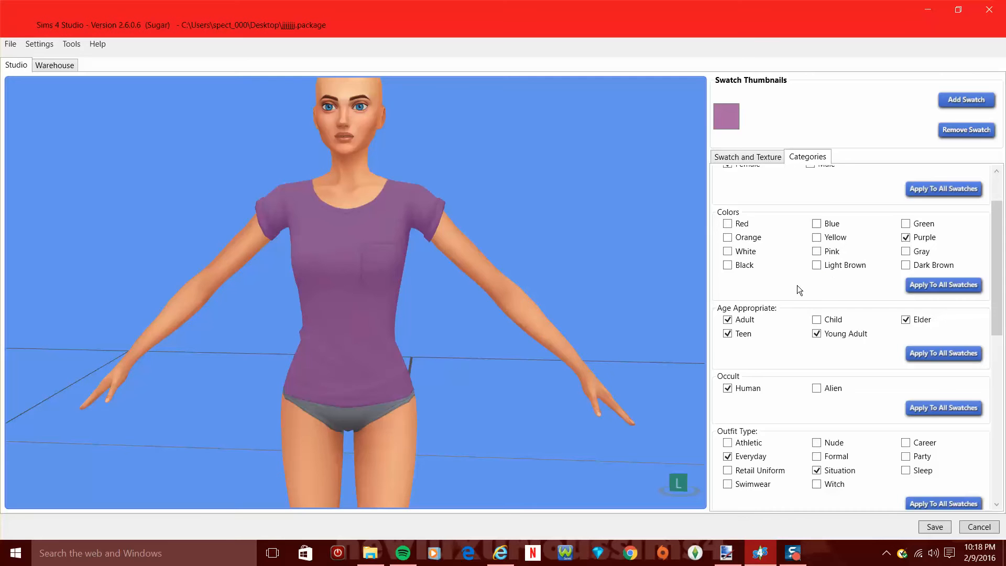
pyautogui.scroll(-2, 797, 285)
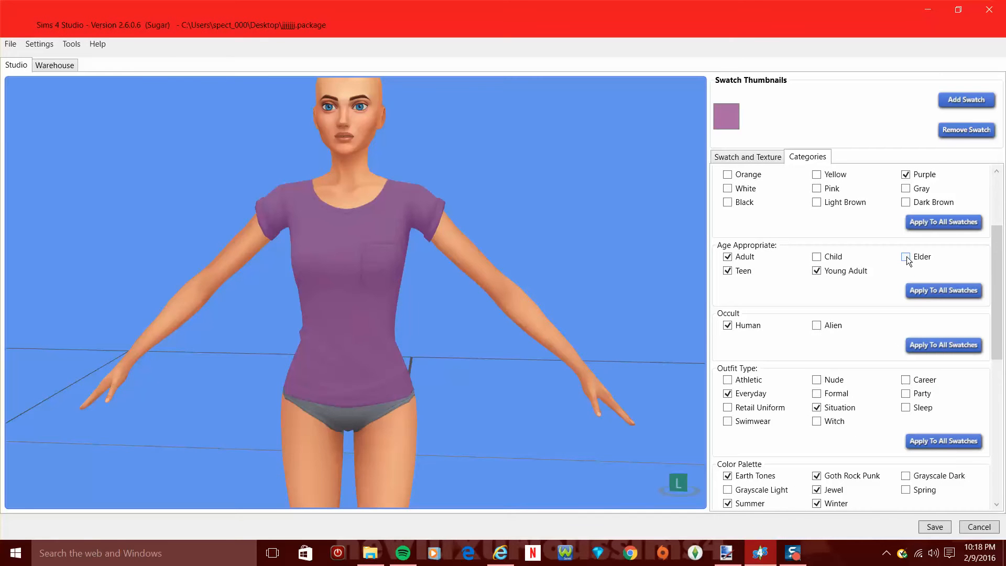
pyautogui.scroll(2, 772, 285)
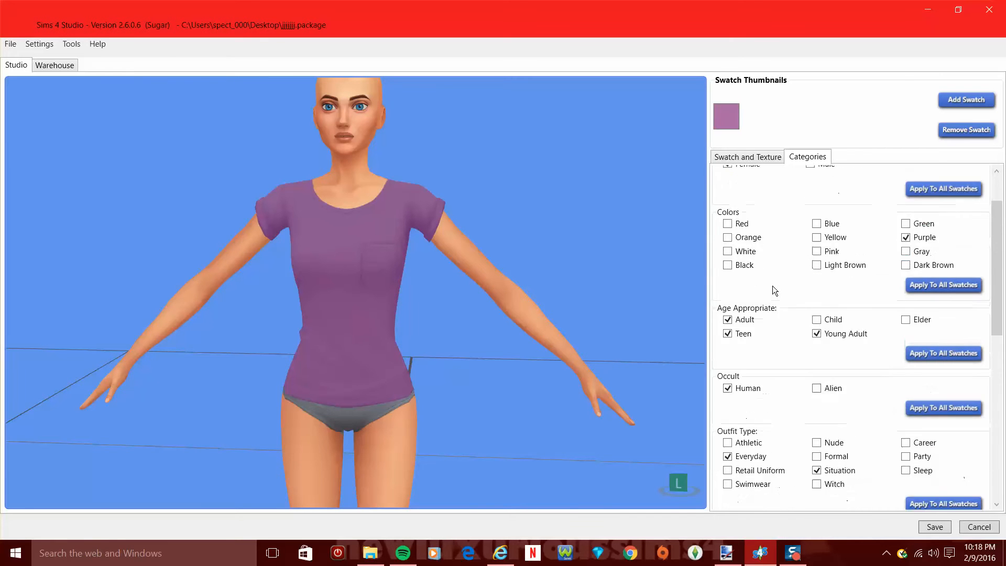
pyautogui.scroll(4, 770, 200)
pyautogui.scroll(-4, 788, 237)
pyautogui.scroll(-2, 791, 246)
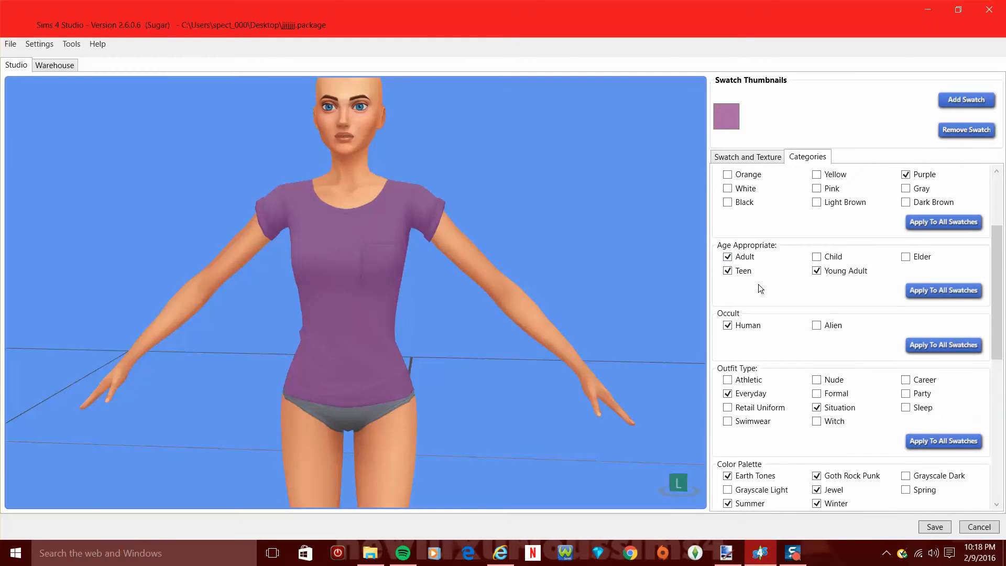
# - Limit the outfit type to Athletic and the color palette to Summer
pyautogui.scroll(-2, 759, 284)
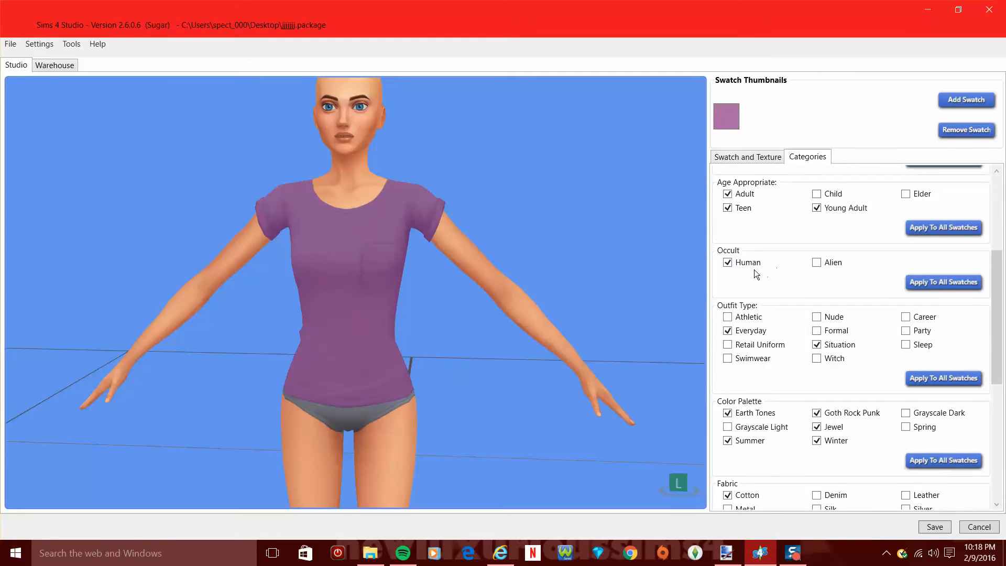
pyautogui.scroll(-1, 731, 272)
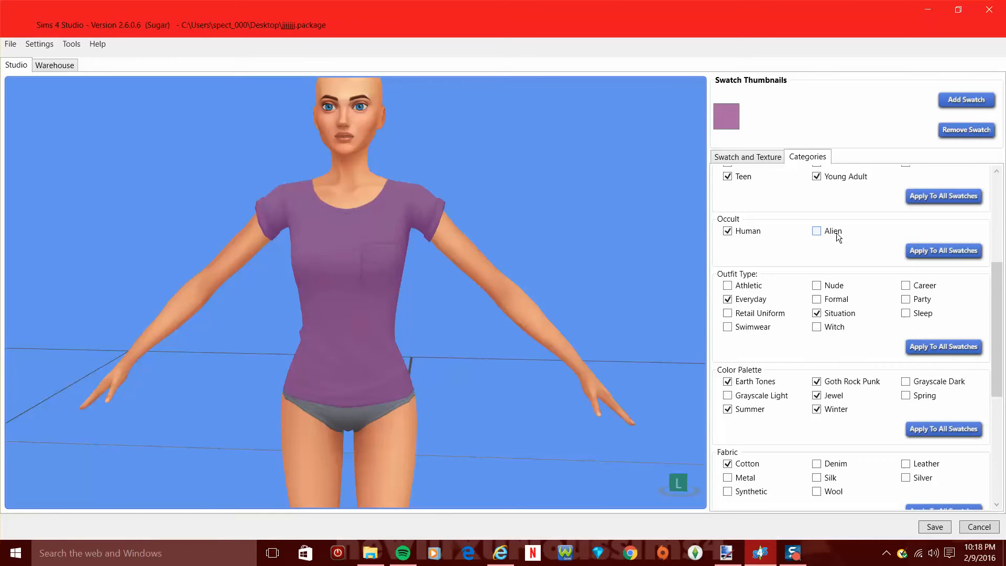
pyautogui.scroll(-1, 829, 235)
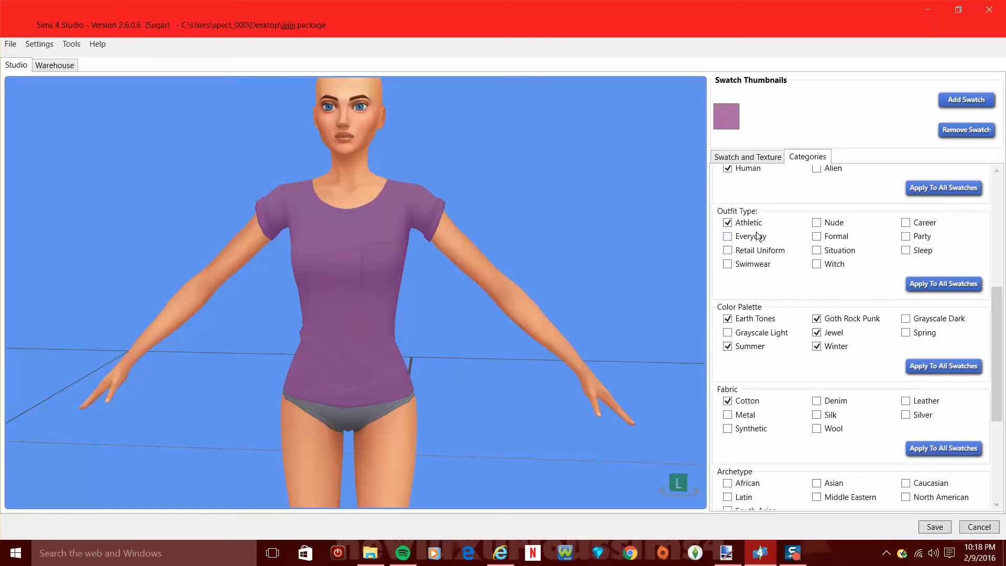
pyautogui.scroll(-1, 789, 268)
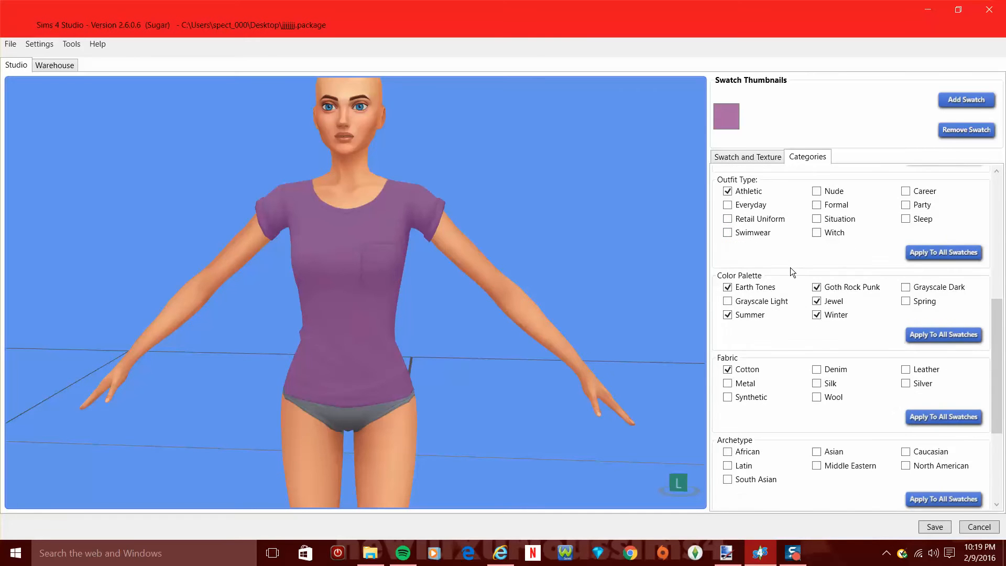
pyautogui.scroll(-2, 790, 267)
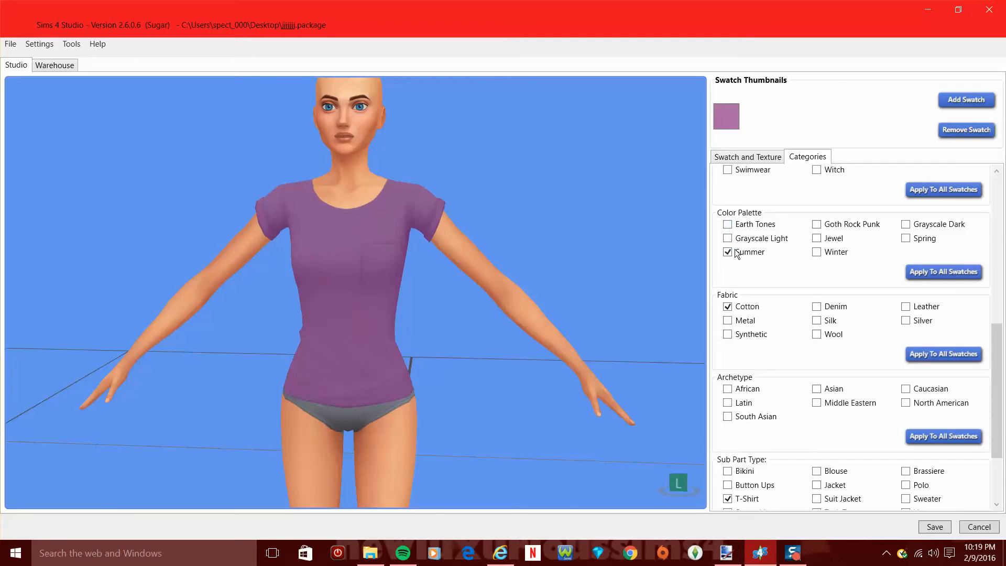
# - Turn off the Allow For Random part flag and save the package
pyautogui.scroll(-4, 734, 272)
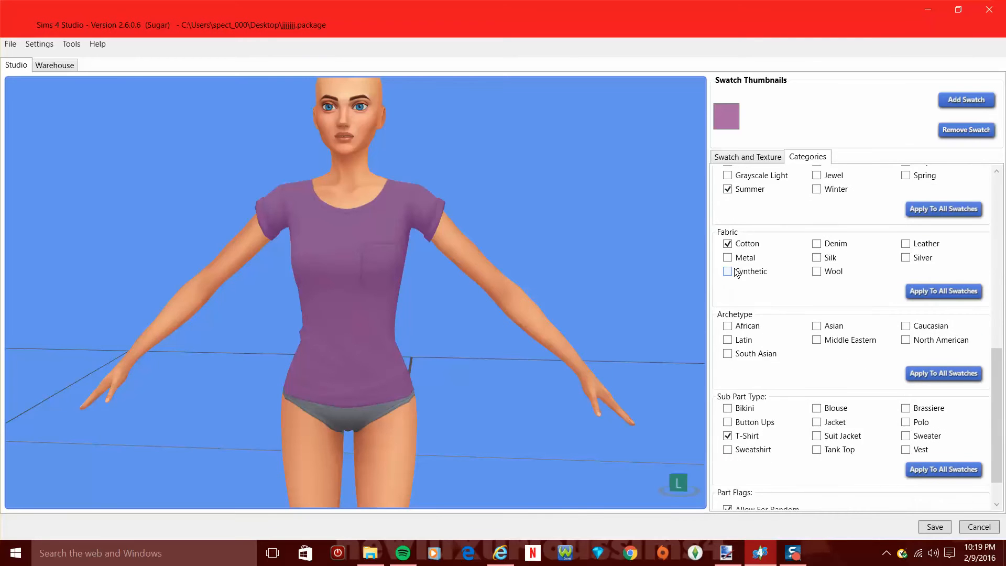
pyautogui.scroll(-1, 735, 272)
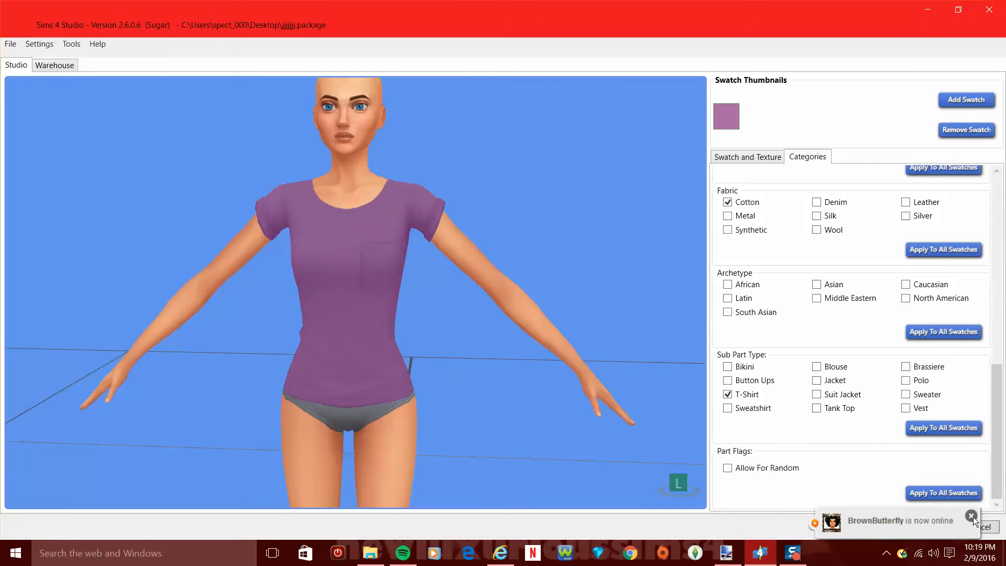
pyautogui.click(972, 516)
pyautogui.click(928, 527)
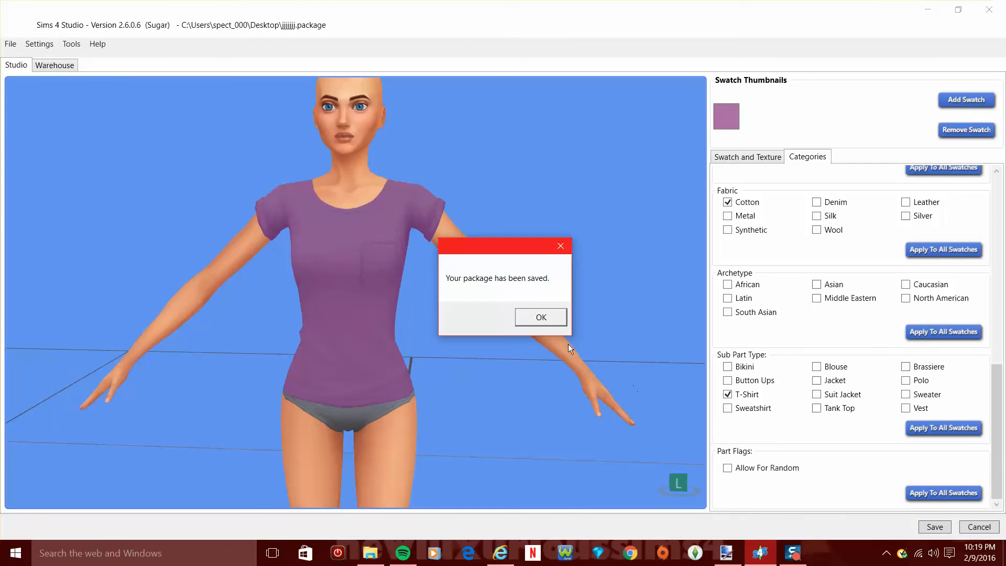
pyautogui.click(541, 318)
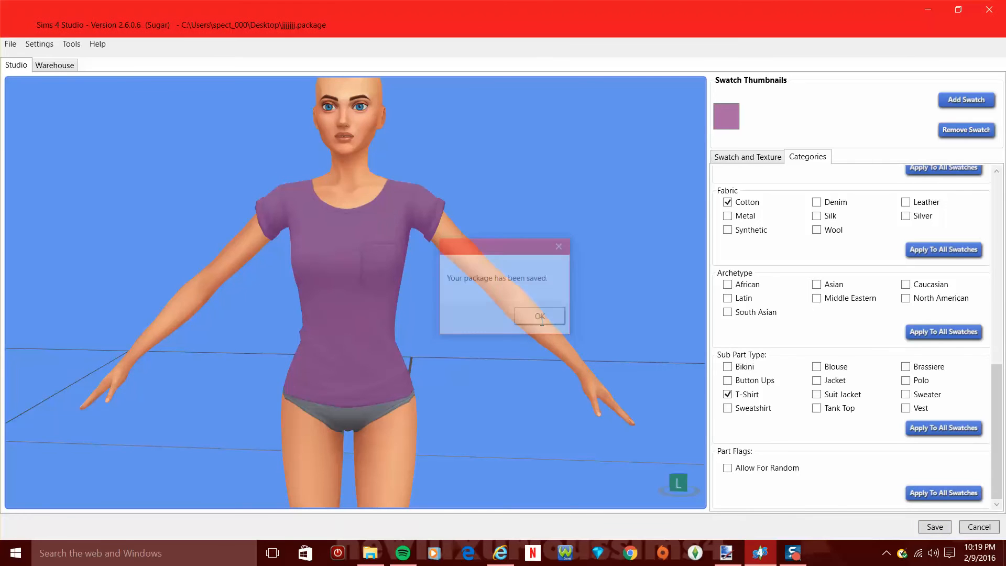
# - Import the 01-17-16_10-50-48 PM picture from the picsims folder as the female catalog thumbnail and clear it again
pyautogui.click(749, 159)
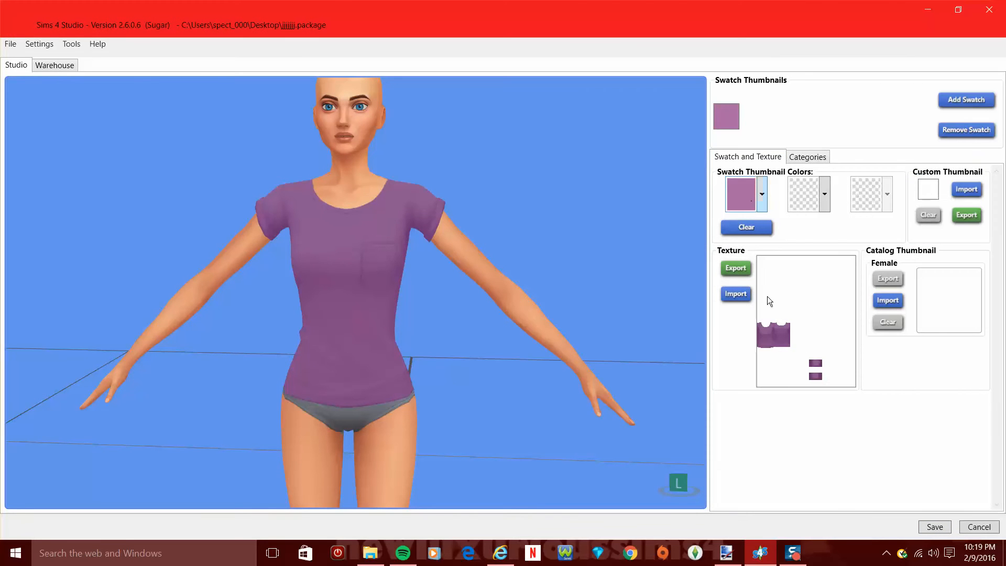
pyautogui.click(889, 302)
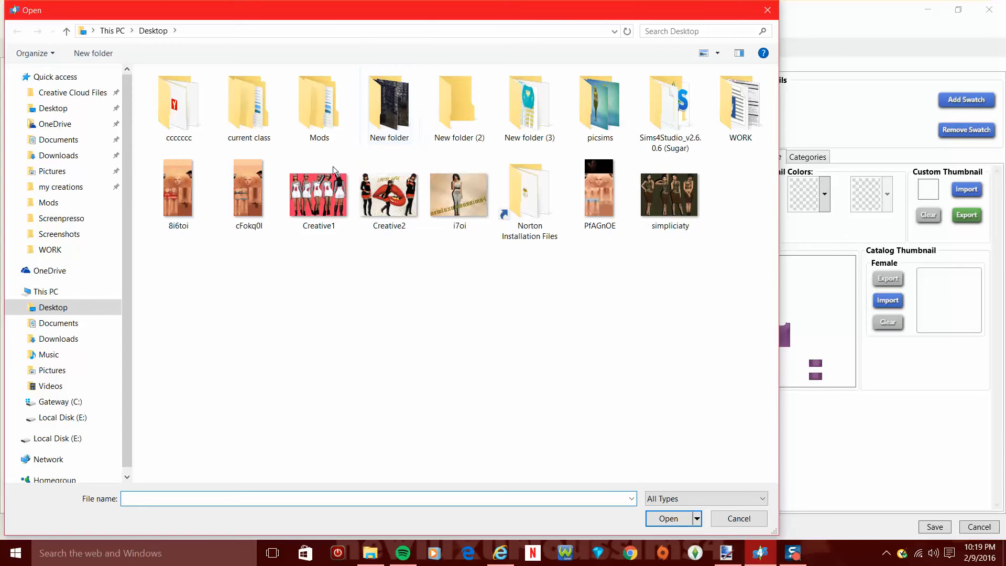
pyautogui.doubleClick(600, 123)
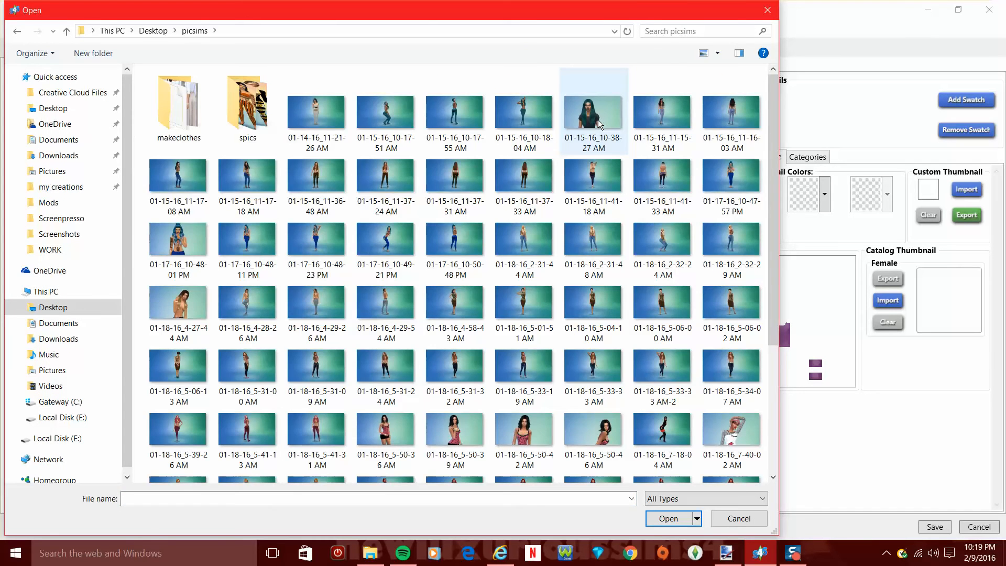
pyautogui.click(449, 248)
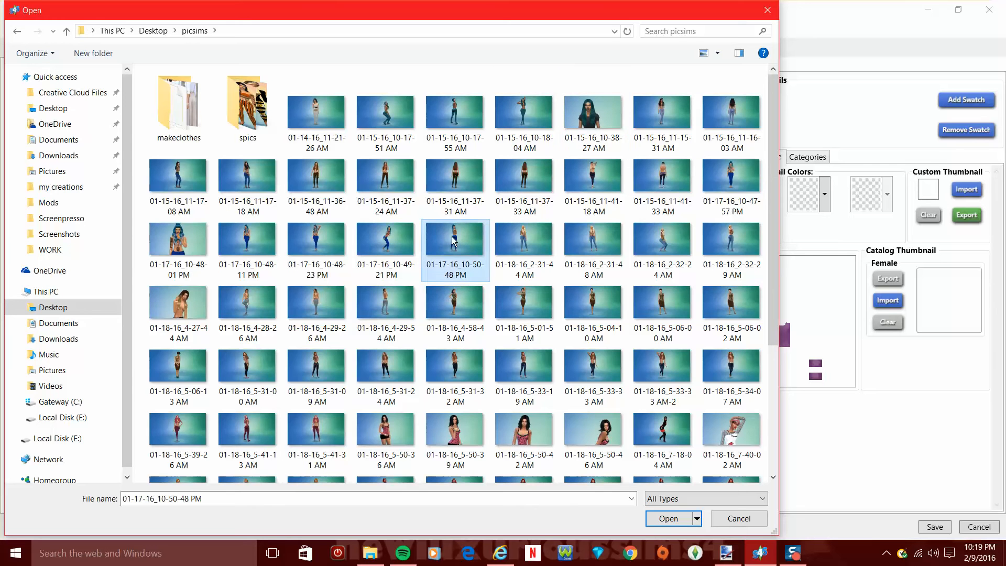
pyautogui.click(666, 519)
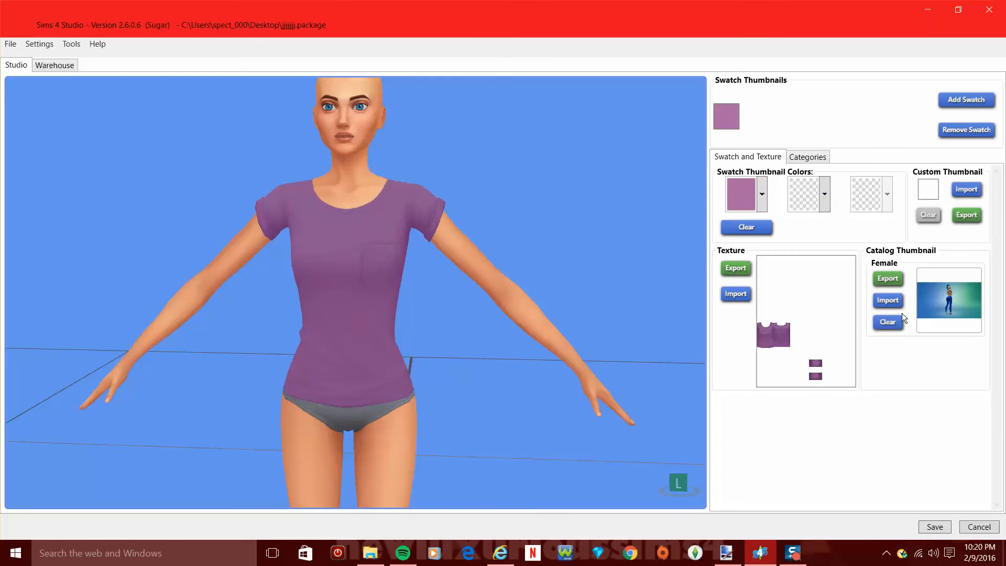
pyautogui.click(888, 323)
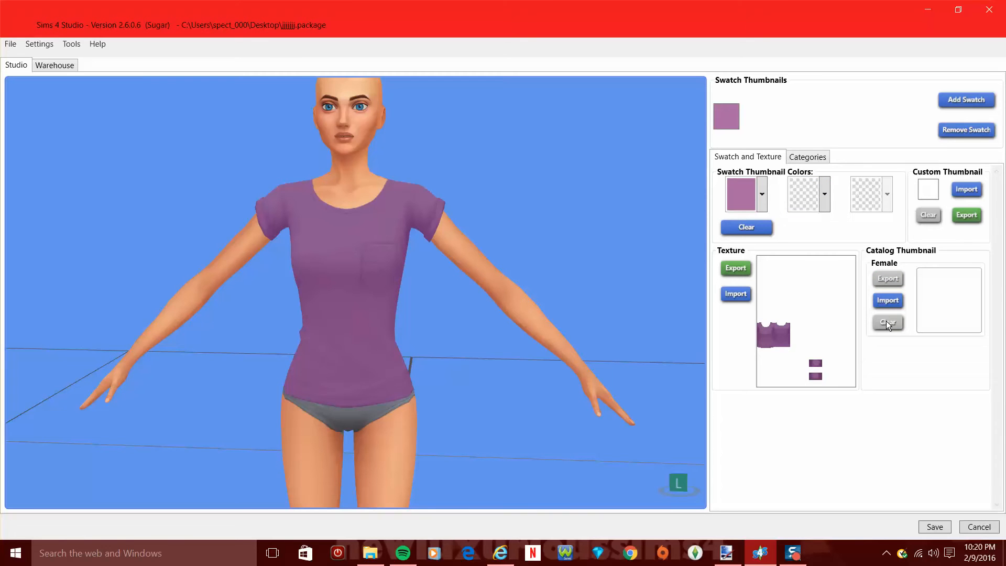
# - Save the package again and switch to paint.net with the shirt texture
pyautogui.click(935, 527)
pyautogui.click(549, 321)
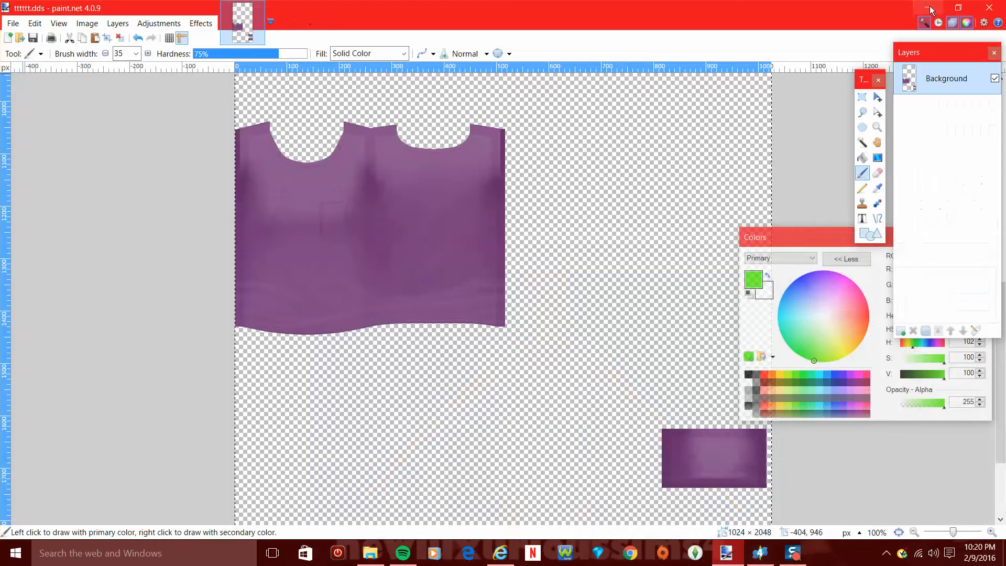
pyautogui.click(928, 10)
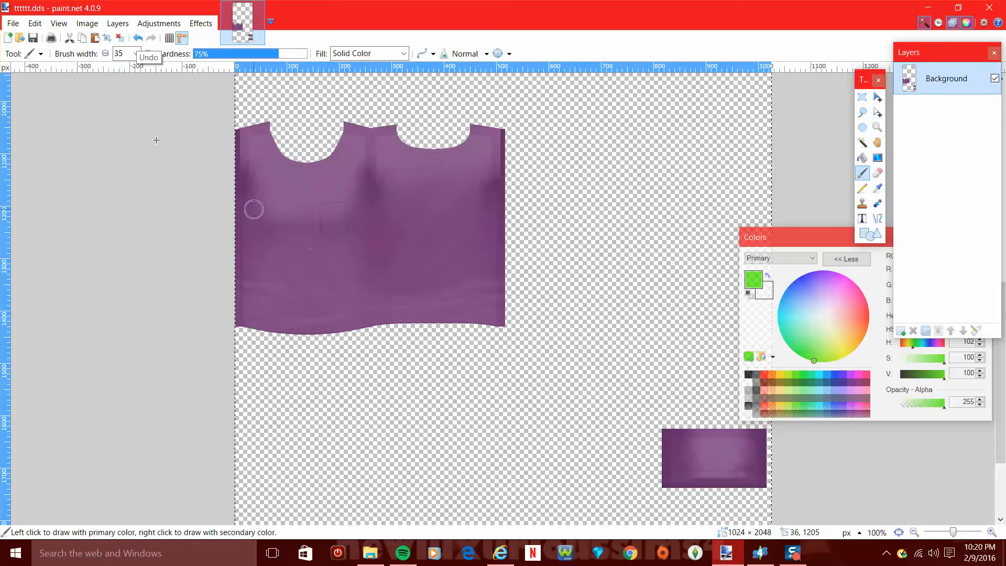
# - Clear the selection on the texture and add a new layer above the shirt's Background layer
pyautogui.click(120, 37)
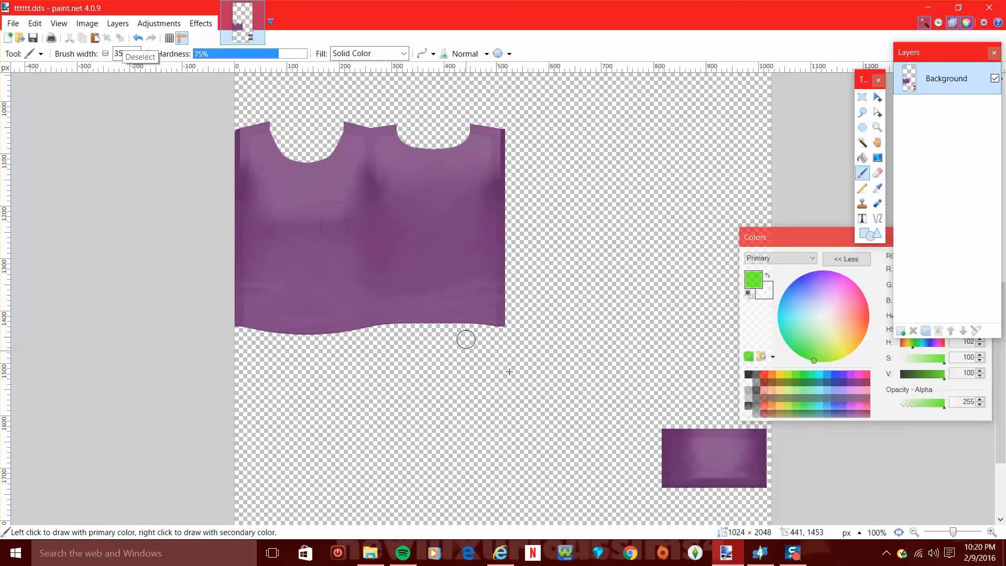
pyautogui.scroll(1, 847, 478)
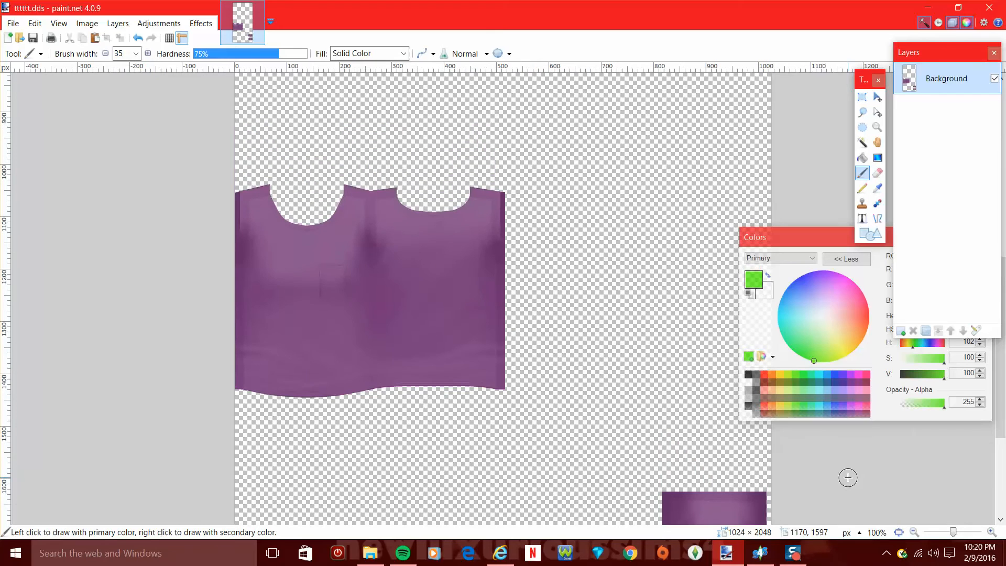
pyautogui.click(900, 331)
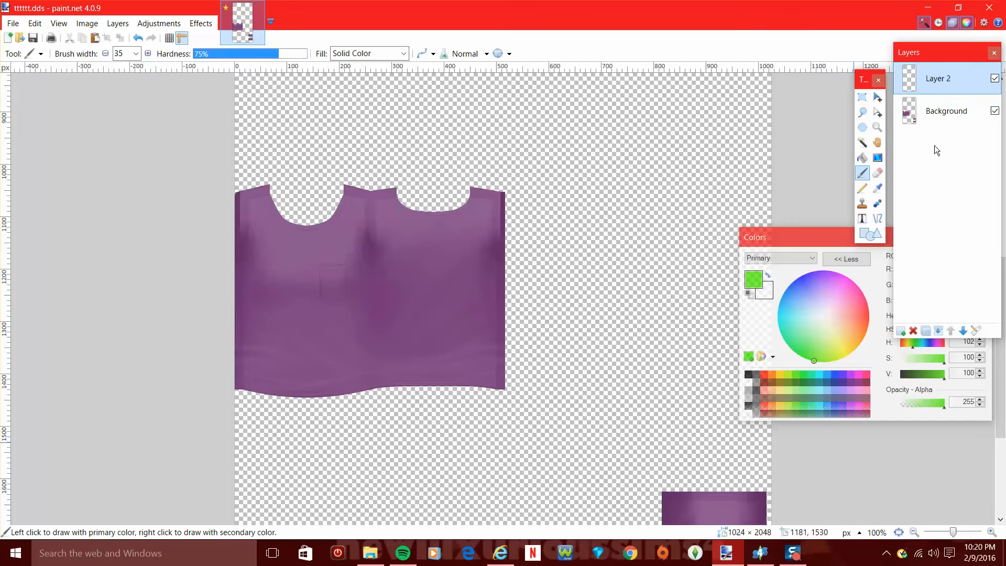
pyautogui.click(935, 107)
pyautogui.click(949, 78)
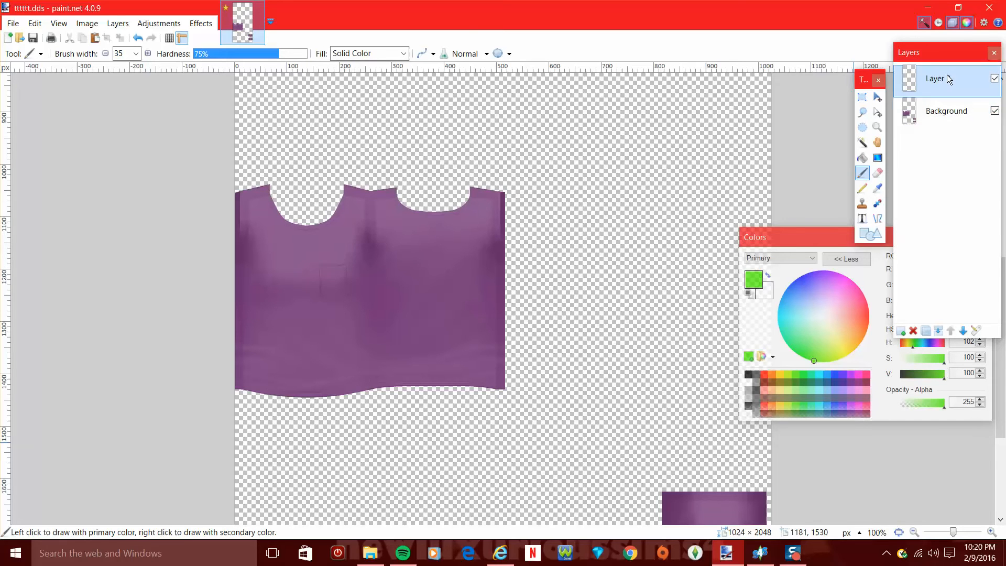
# - Select the purple shirt body and both rectangular pieces on the Background layer using the Magic Wand at 56% tolerance
pyautogui.click(937, 116)
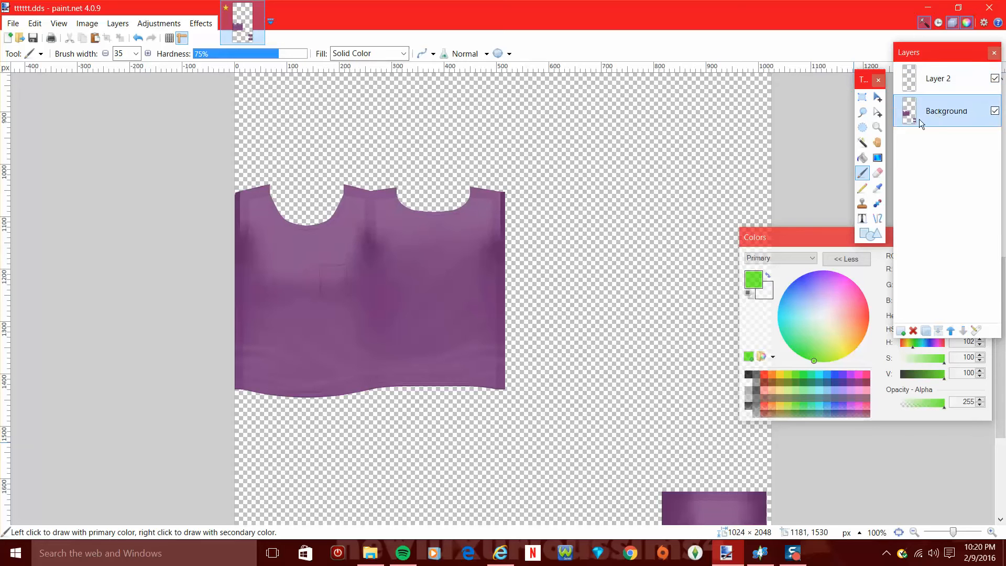
pyautogui.click(862, 142)
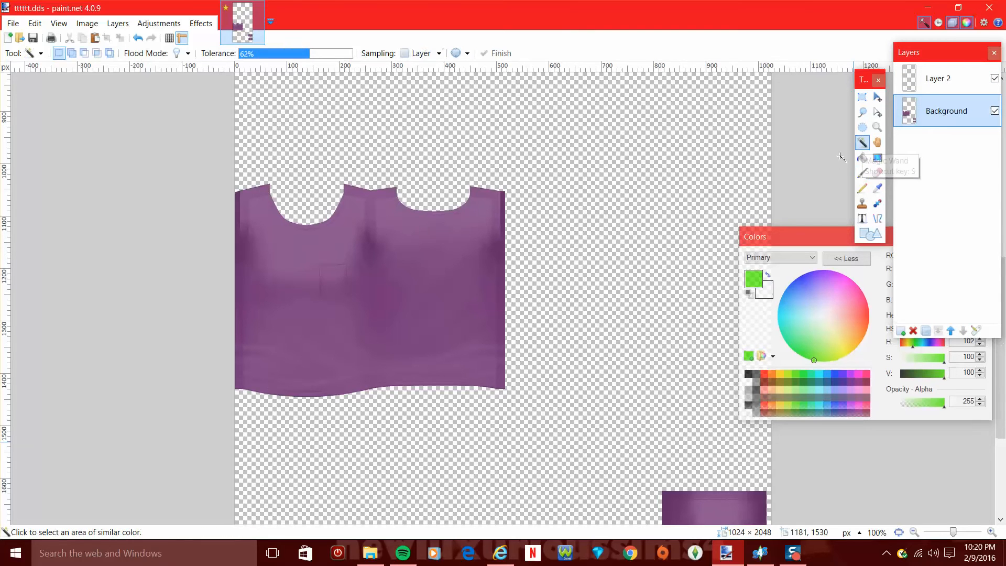
pyautogui.click(356, 312)
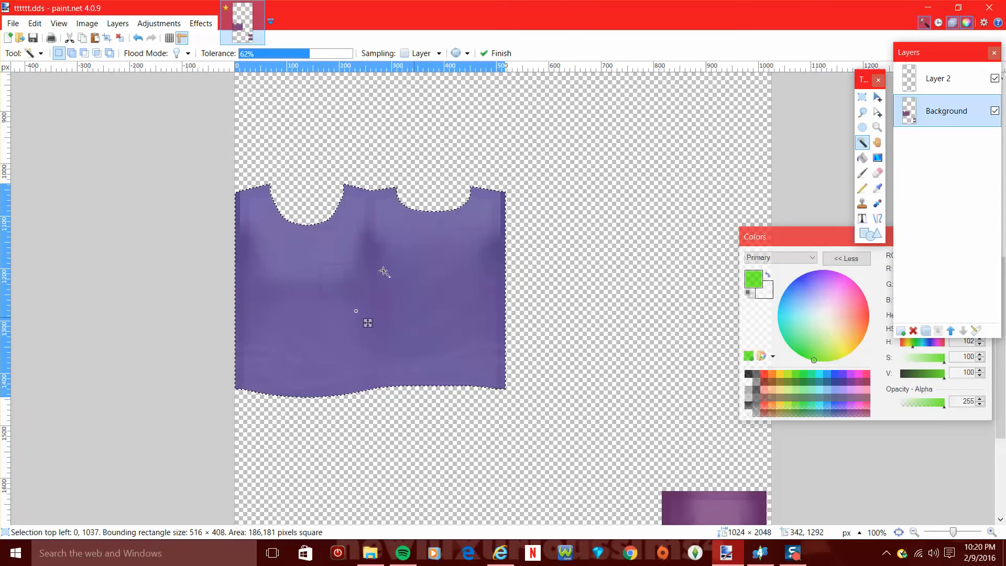
pyautogui.moveTo(284, 56); pyautogui.dragTo(307, 52)
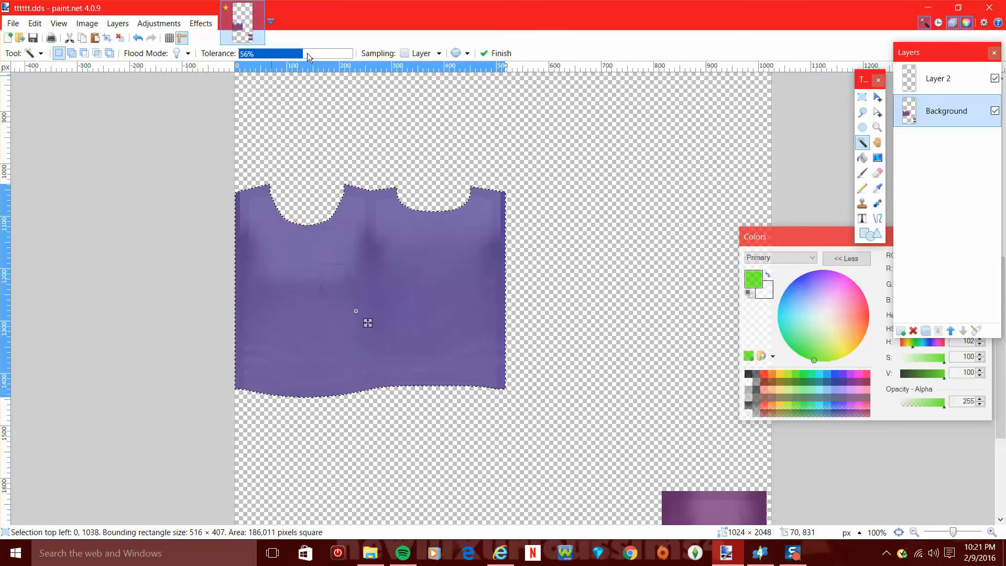
pyautogui.scroll(-3, 407, 158)
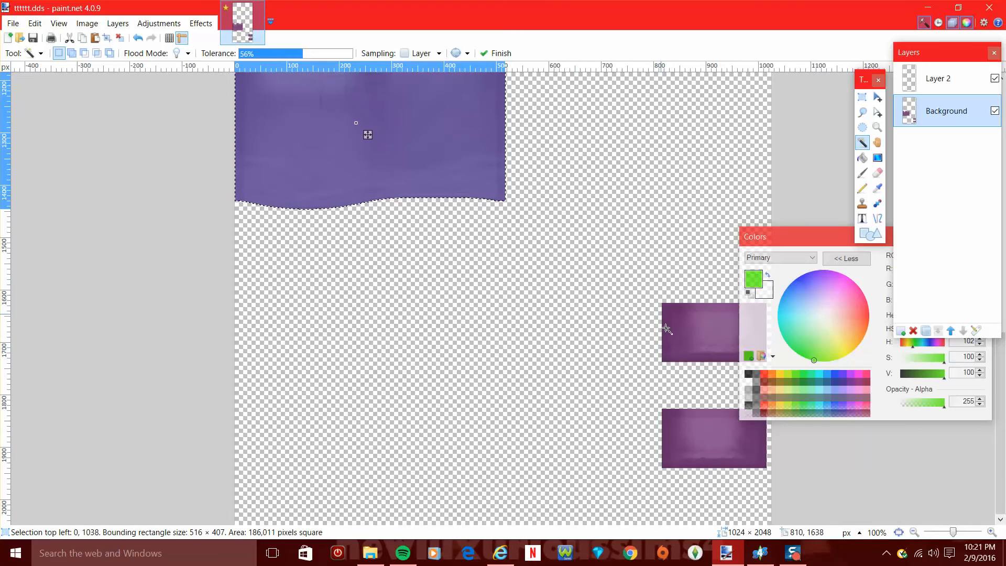
pyautogui.keyDown('ctrl'); pyautogui.keyDown('shift'); pyautogui.click(690, 341); pyautogui.keyUp('shift'); pyautogui.keyUp('ctrl')
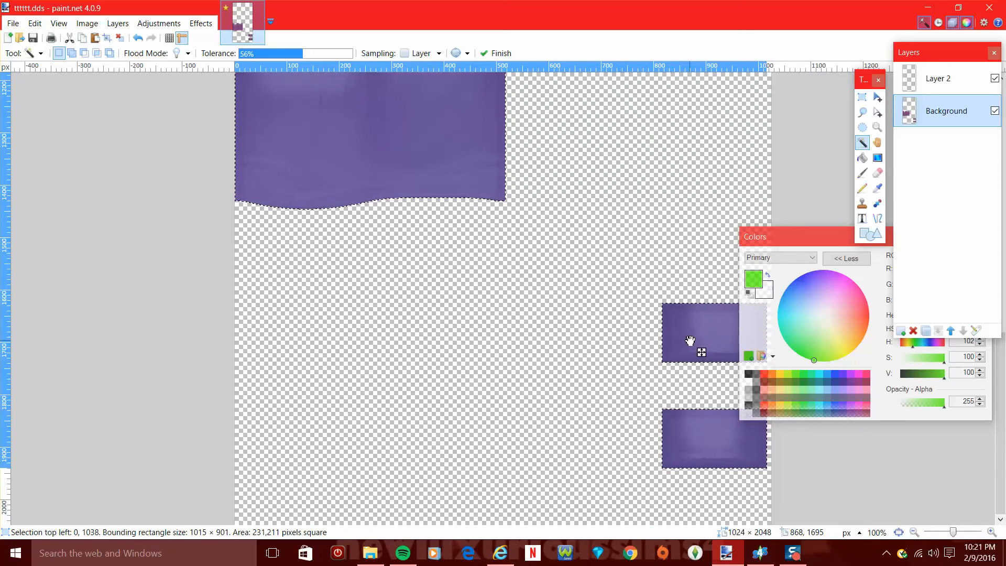
pyautogui.scroll(3, 537, 350)
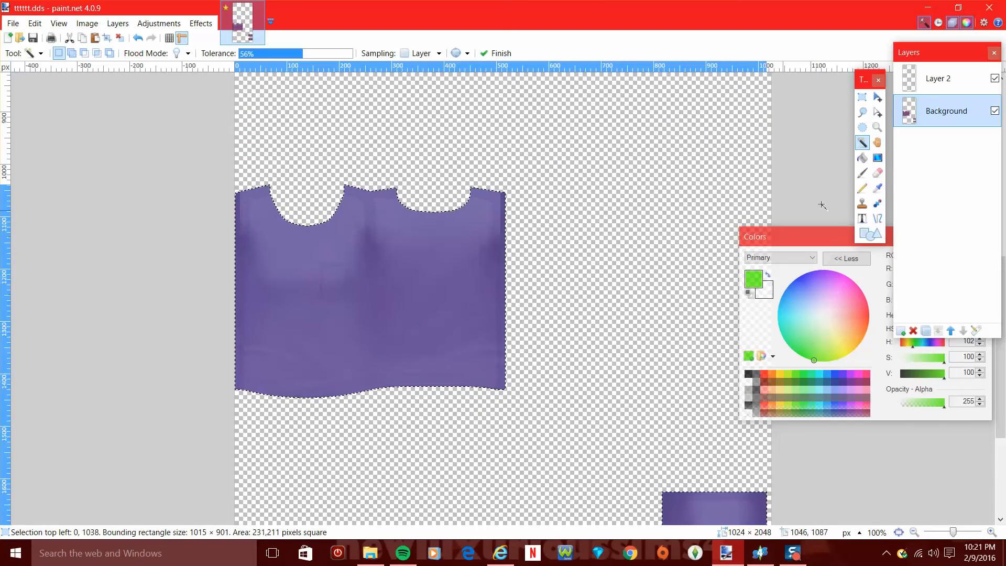
# - Fill the selected shirt body and both rectangular pieces on the Background layer with solid green using the Paint Bucket
pyautogui.click(863, 158)
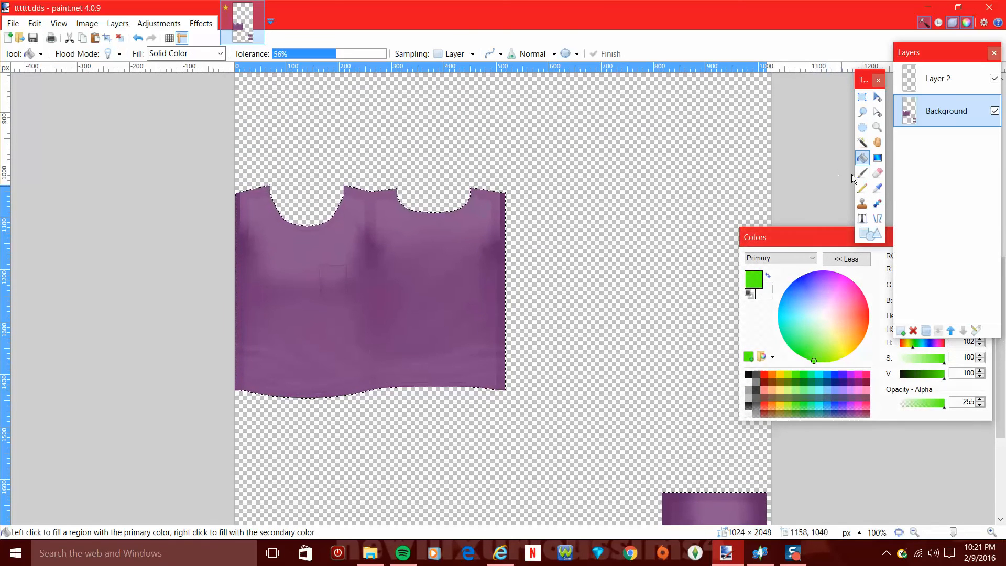
pyautogui.click(419, 262)
pyautogui.scroll(-3, 575, 311)
pyautogui.click(704, 330)
pyautogui.click(699, 435)
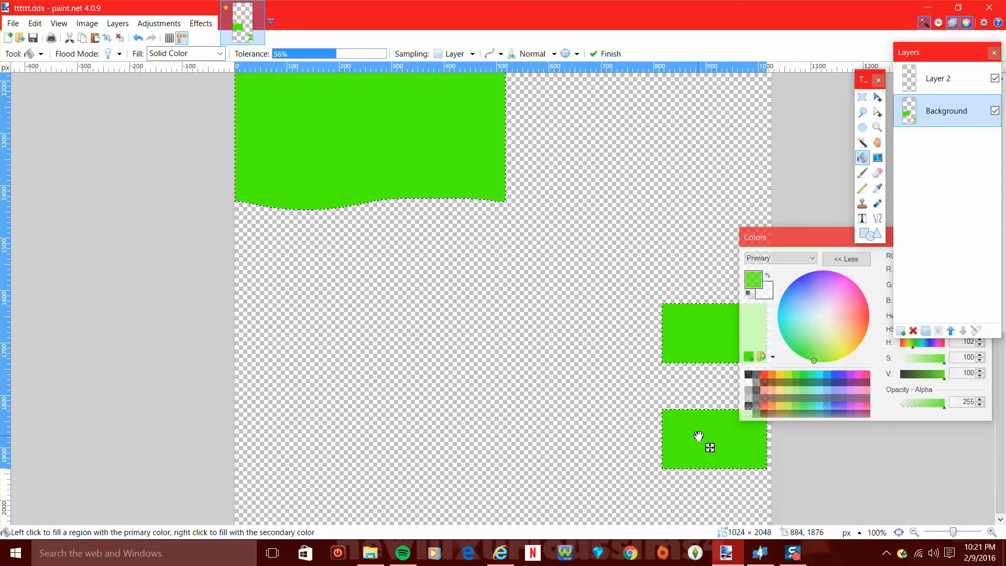
pyautogui.scroll(2, 483, 328)
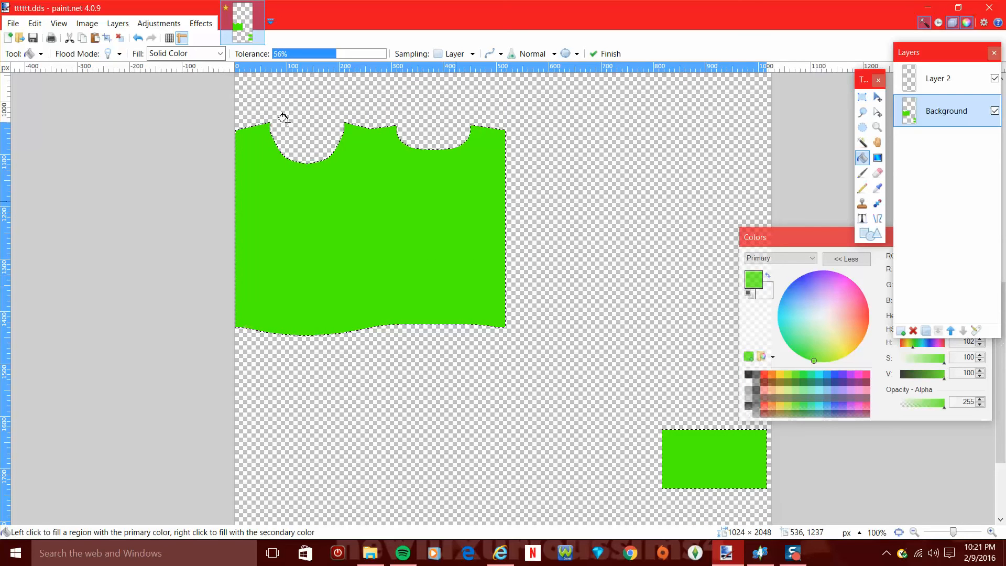
# - Clear the selection, restore it by undoing, and step back and forth through the green fills on the Background layer
pyautogui.click(120, 39)
pyautogui.scroll(-2, 588, 279)
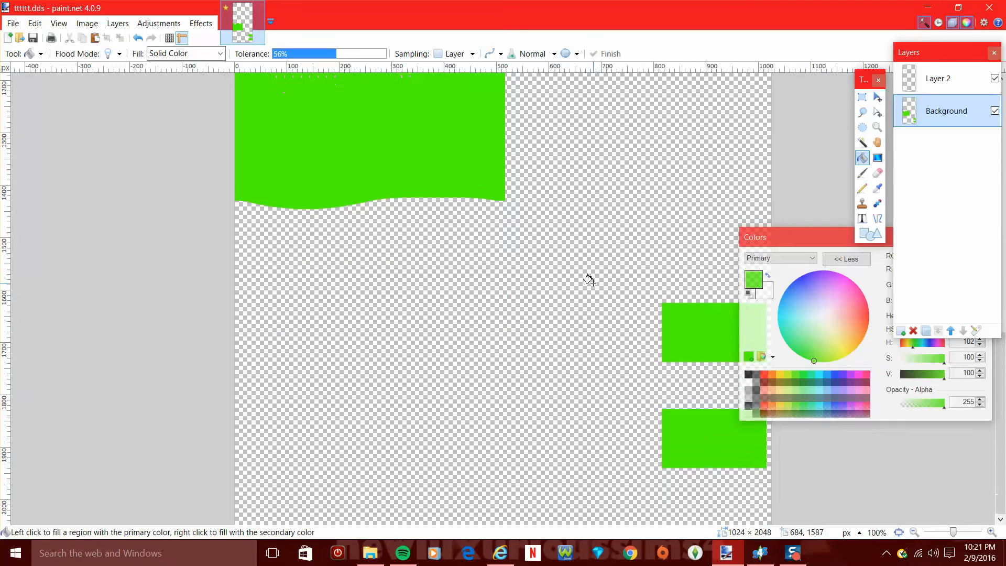
pyautogui.scroll(1, 588, 279)
pyautogui.scroll(1, 546, 270)
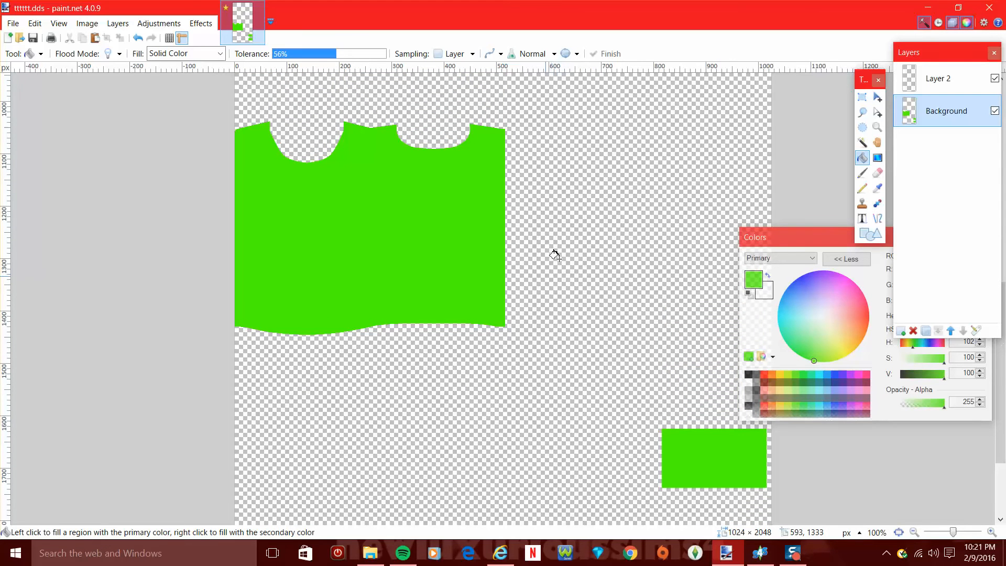
pyautogui.click(138, 38)
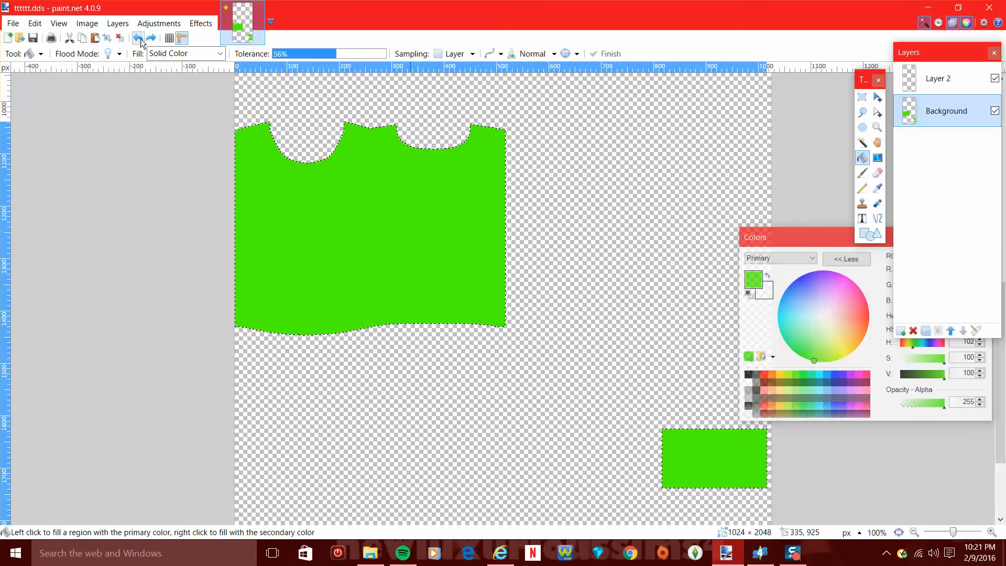
pyautogui.click(136, 40)
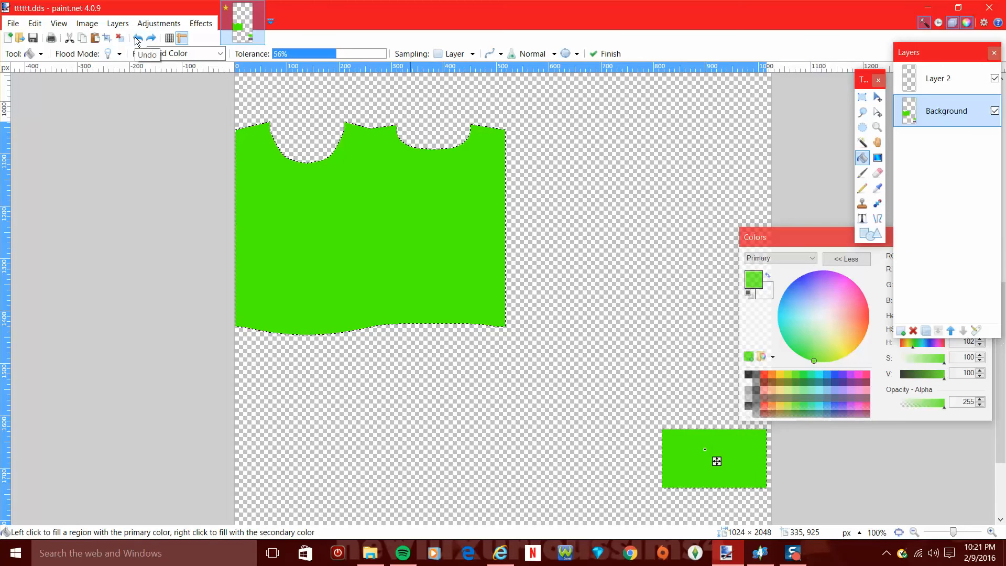
pyautogui.click(137, 39)
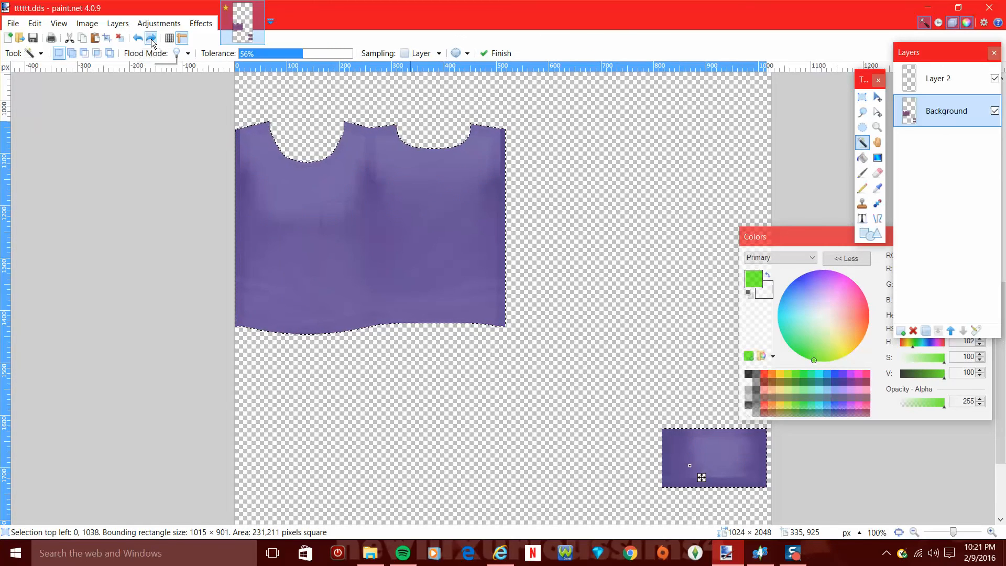
pyautogui.click(151, 38)
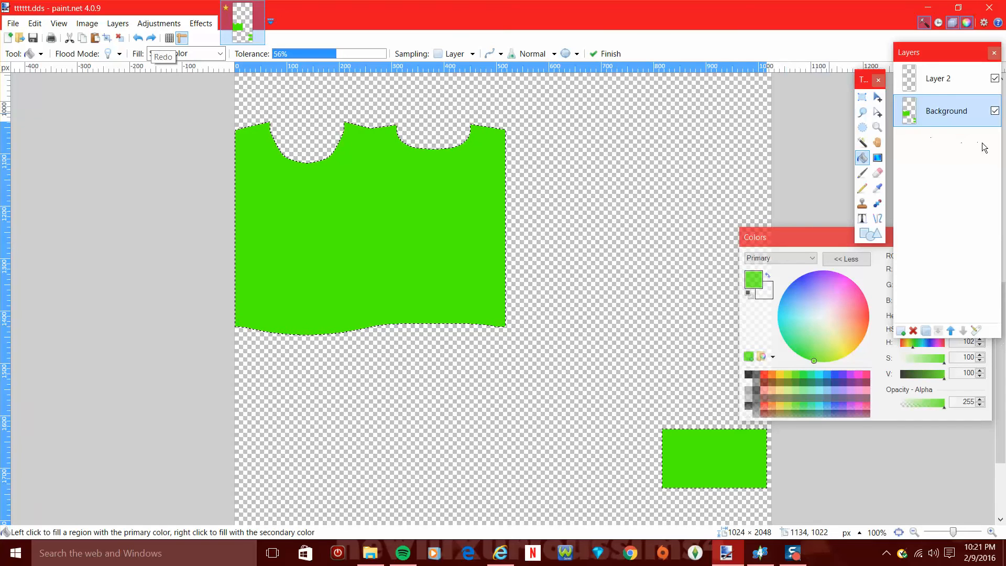
# - Try deleting the Background layer and adding an empty layer in its place, and undo both changes
pyautogui.click(913, 331)
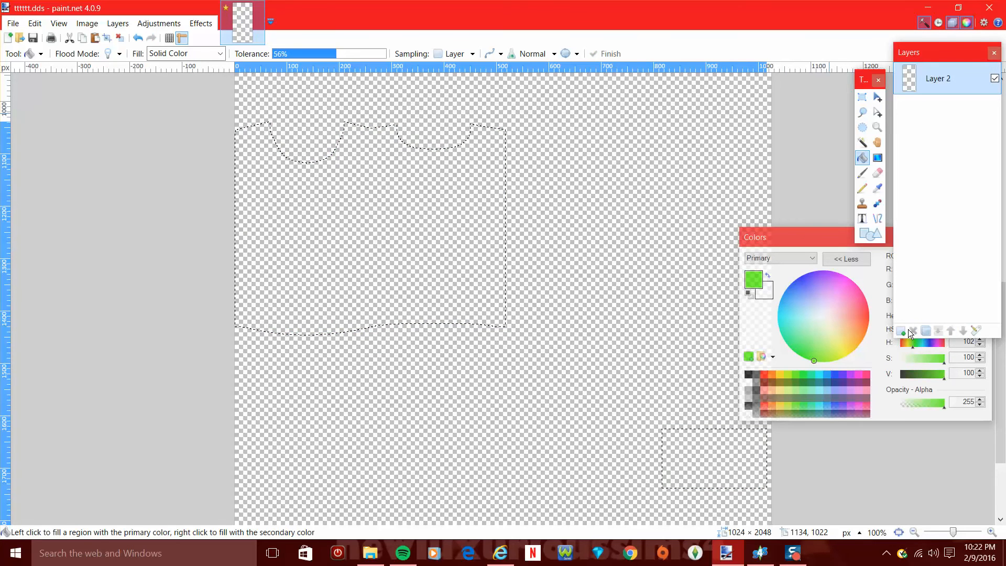
pyautogui.click(901, 331)
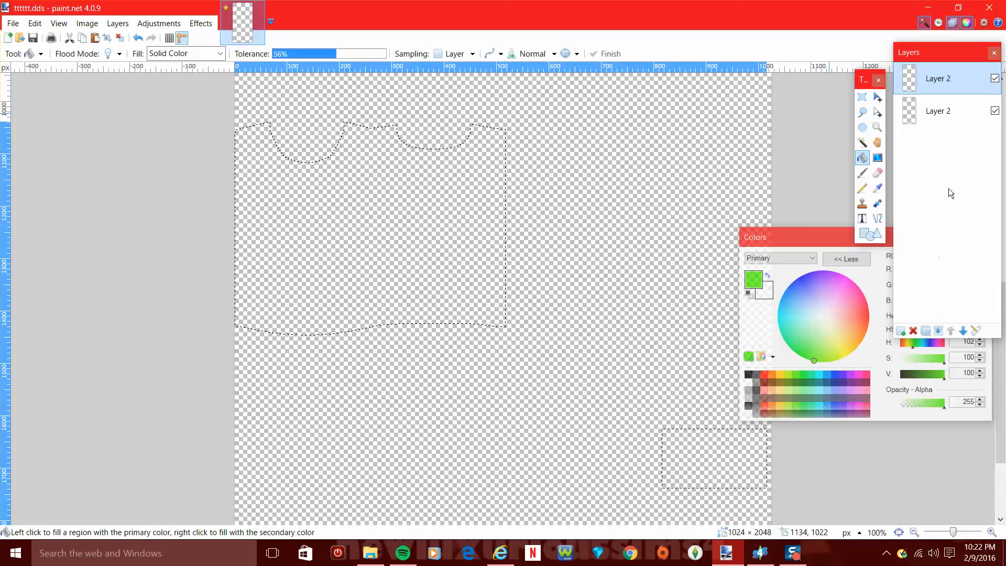
pyautogui.click(138, 38)
pyautogui.click(137, 37)
pyautogui.click(138, 38)
# - Undo the green fills on the Background layer's shirt body and rectangular pieces
pyautogui.click(704, 449)
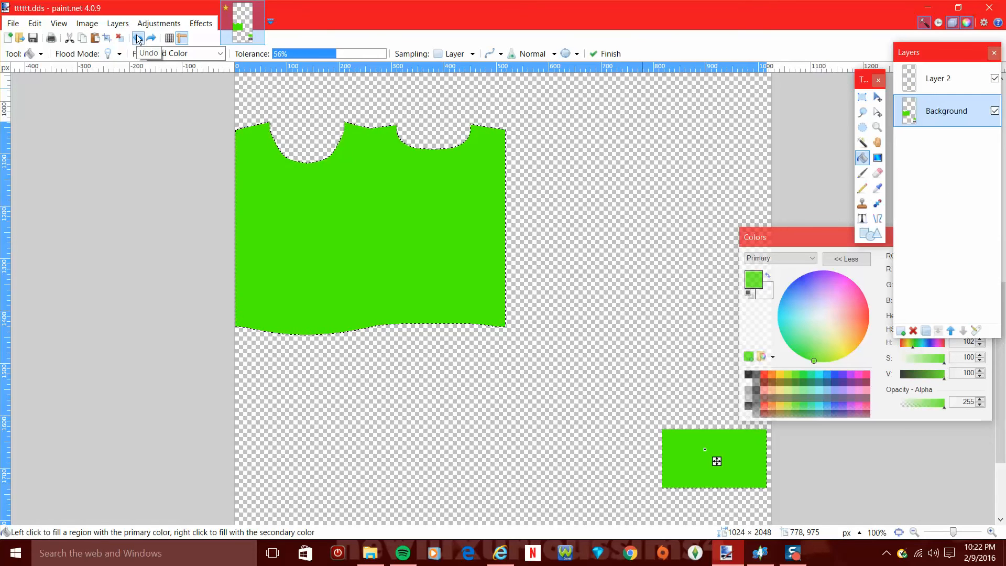
pyautogui.click(138, 38)
pyautogui.click(138, 37)
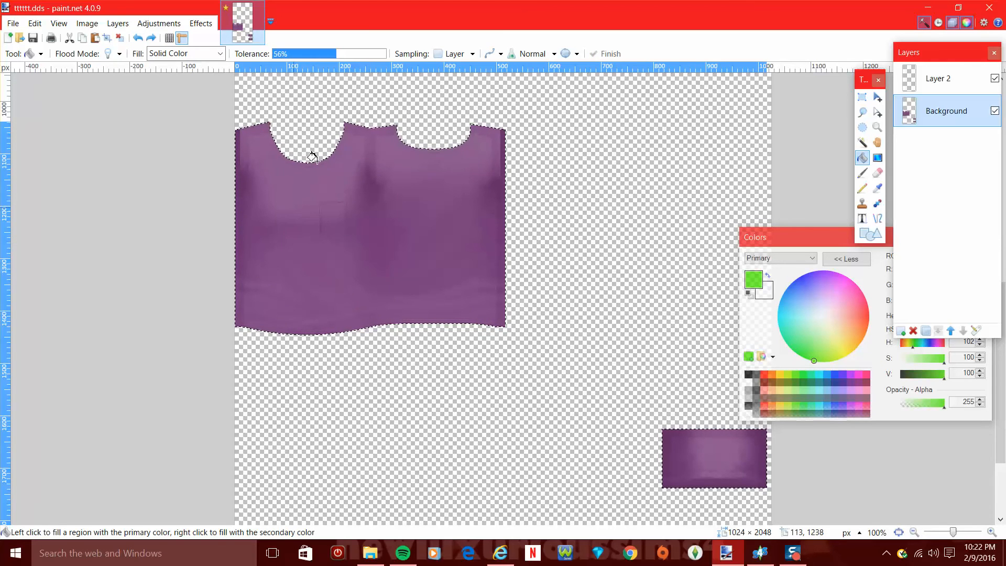
pyautogui.scroll(-2, 627, 467)
pyautogui.scroll(2, 649, 438)
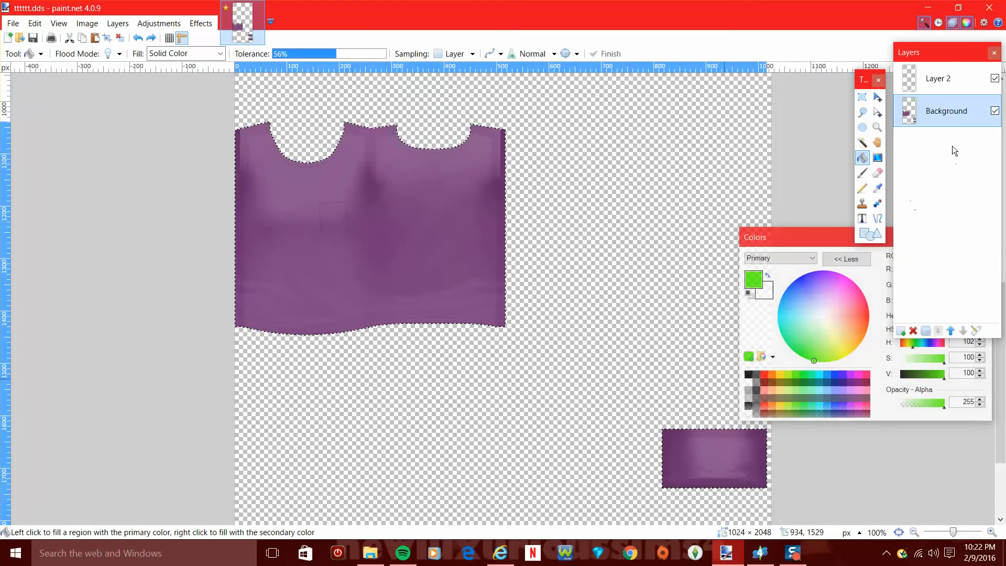
# - Fill the selected shirt body and both rectangular pieces with solid green on Layer 2
pyautogui.click(937, 84)
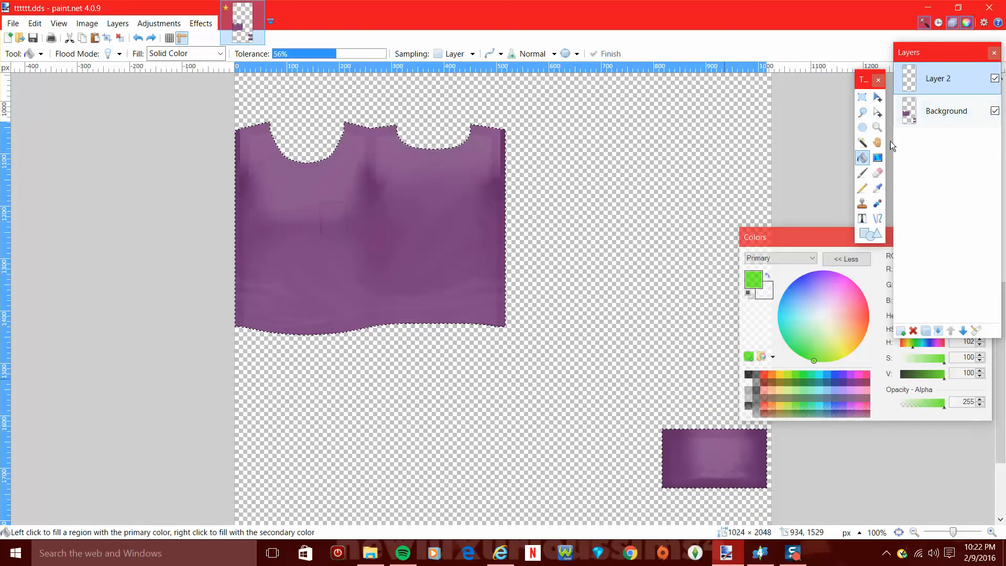
pyautogui.click(453, 199)
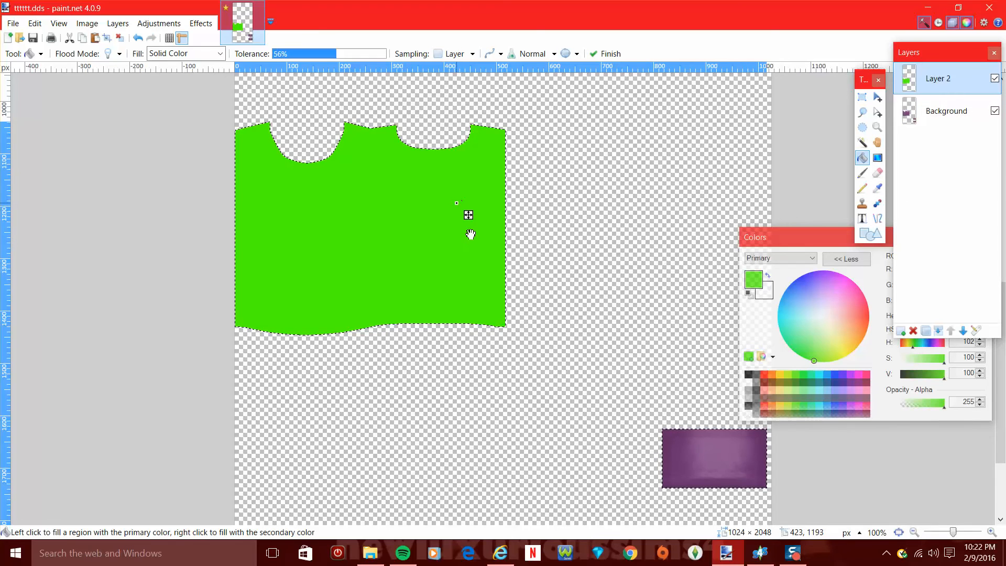
pyautogui.click(711, 460)
pyautogui.scroll(-2, 700, 446)
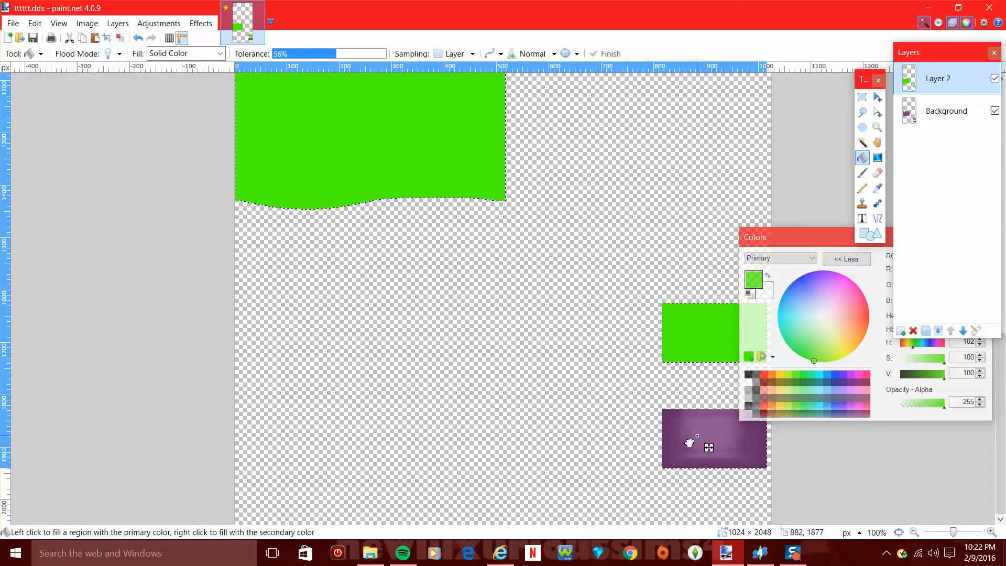
pyautogui.click(707, 445)
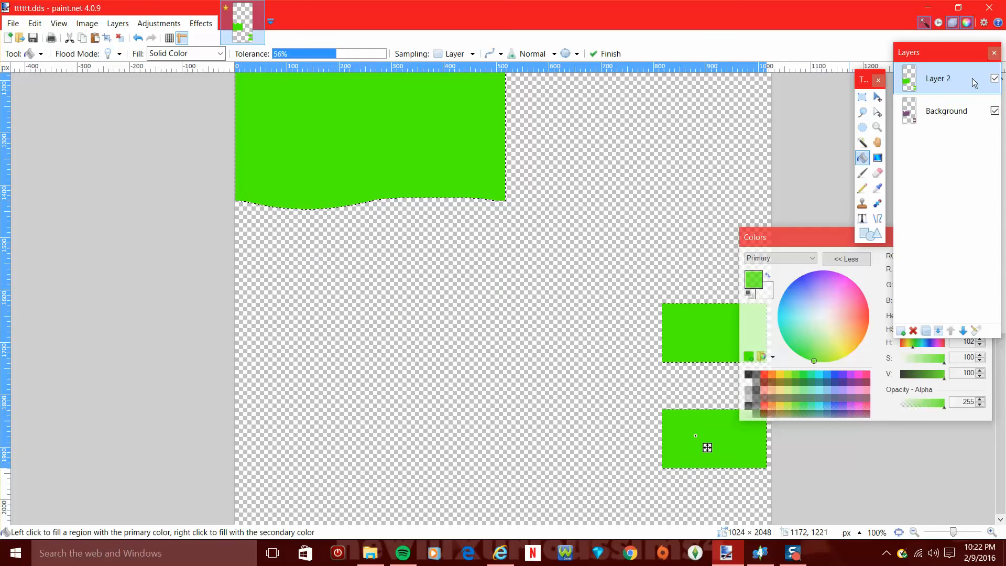
# - Delete the green-filled Layer 2 from the texture
pyautogui.click(912, 330)
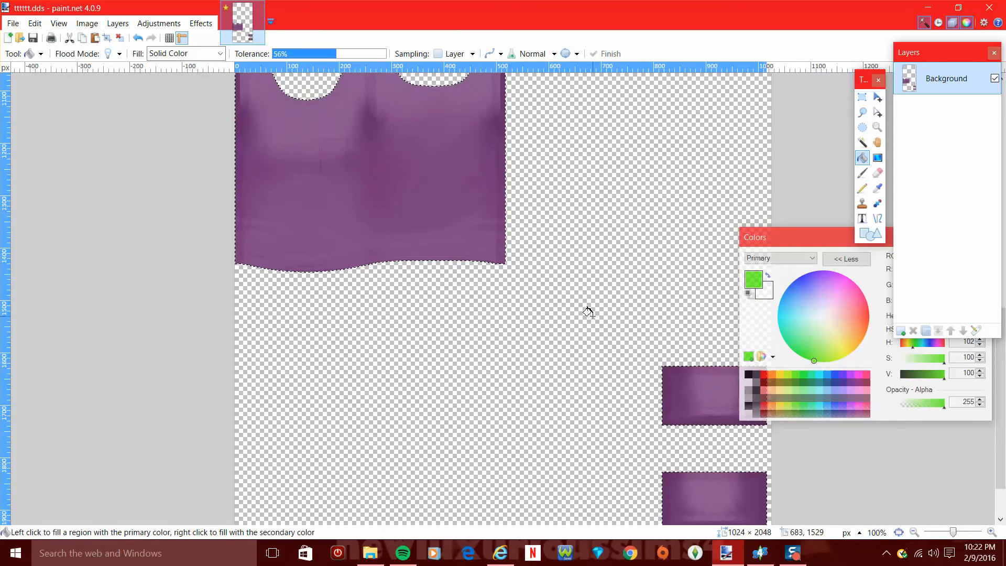
pyautogui.scroll(2, 589, 312)
pyautogui.scroll(-1, 588, 312)
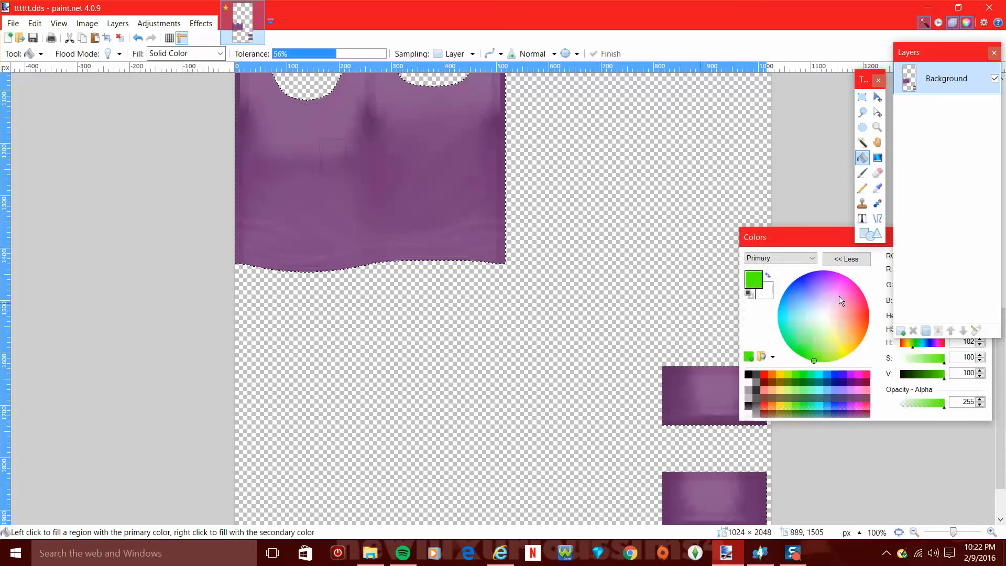
# - Add a new layer above Background and fill the selected shirt body and both rectangular pieces on it with green
pyautogui.click(901, 331)
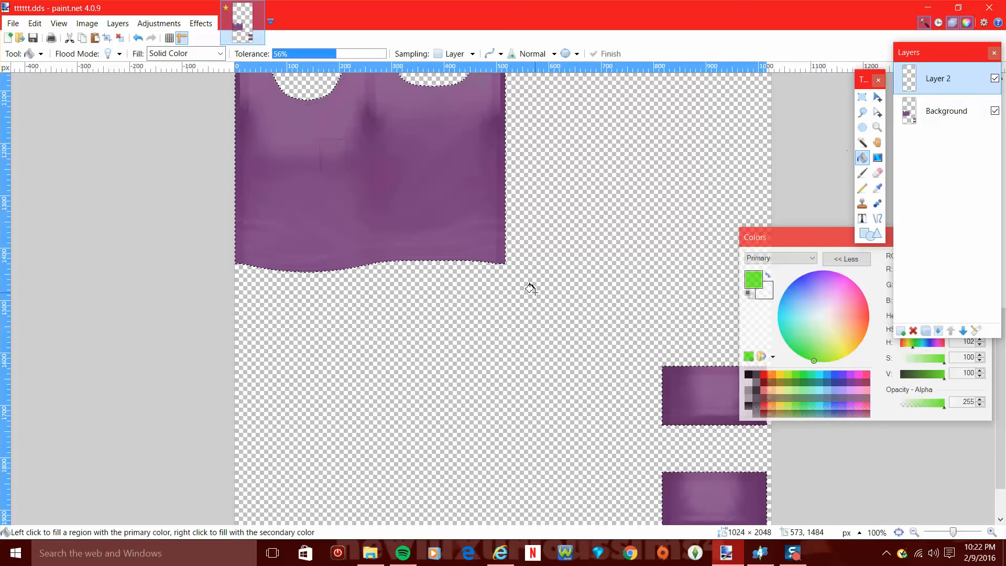
pyautogui.scroll(1, 530, 287)
pyautogui.click(427, 228)
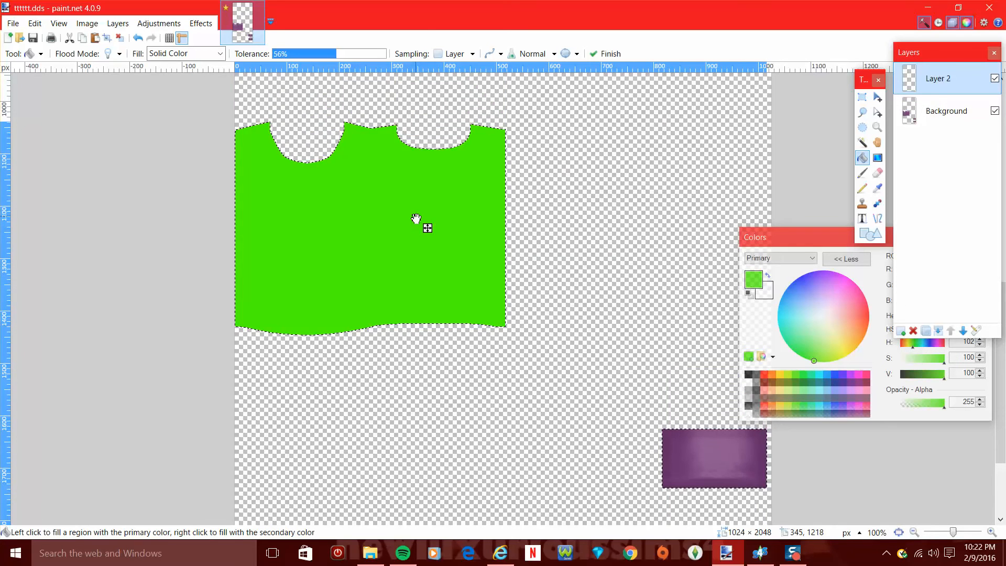
pyautogui.click(688, 458)
pyautogui.scroll(-2, 691, 456)
pyautogui.click(722, 449)
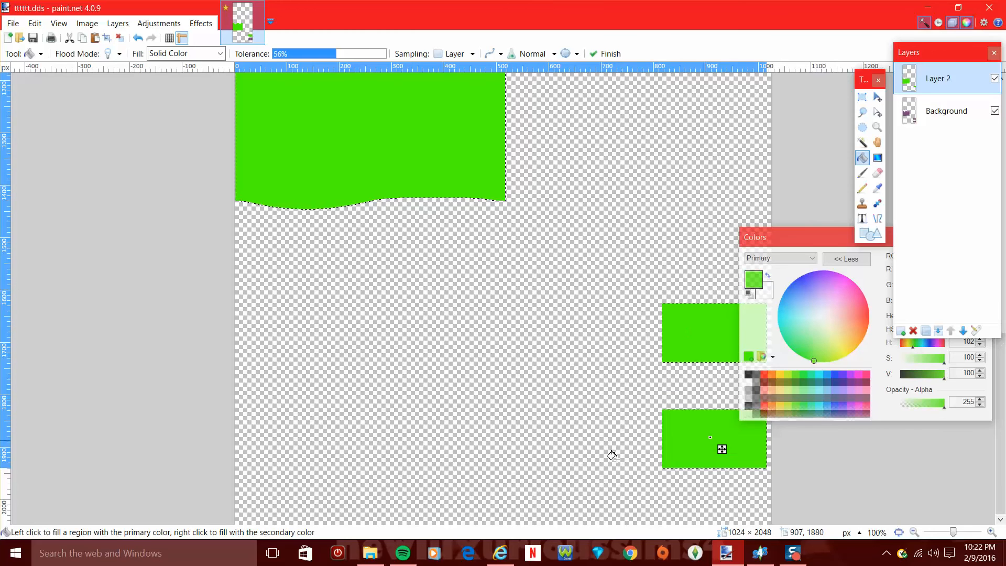
# - Hide Layer 2 and show it again to compare the green fill with the purple Background
pyautogui.scroll(3, 484, 354)
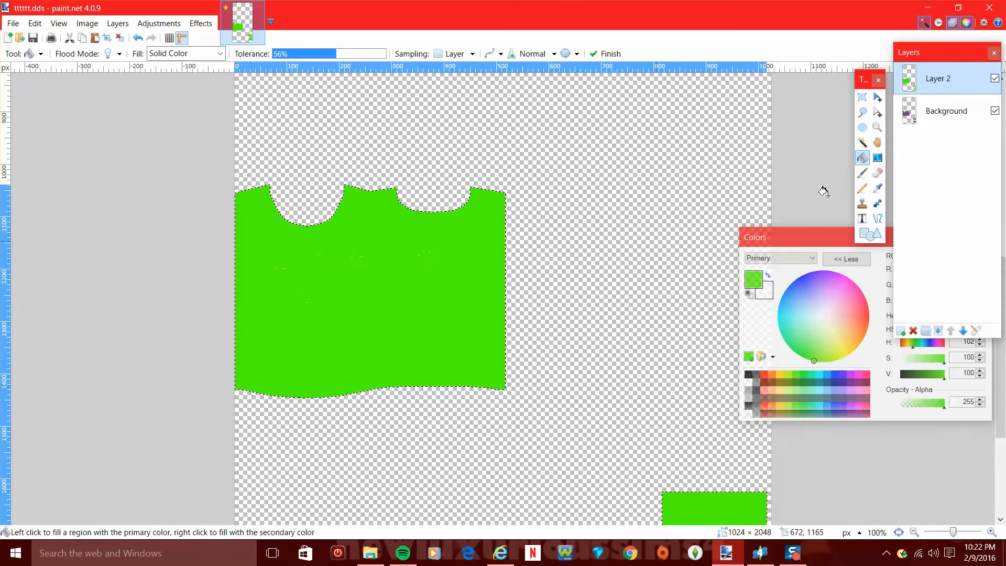
pyautogui.click(995, 80)
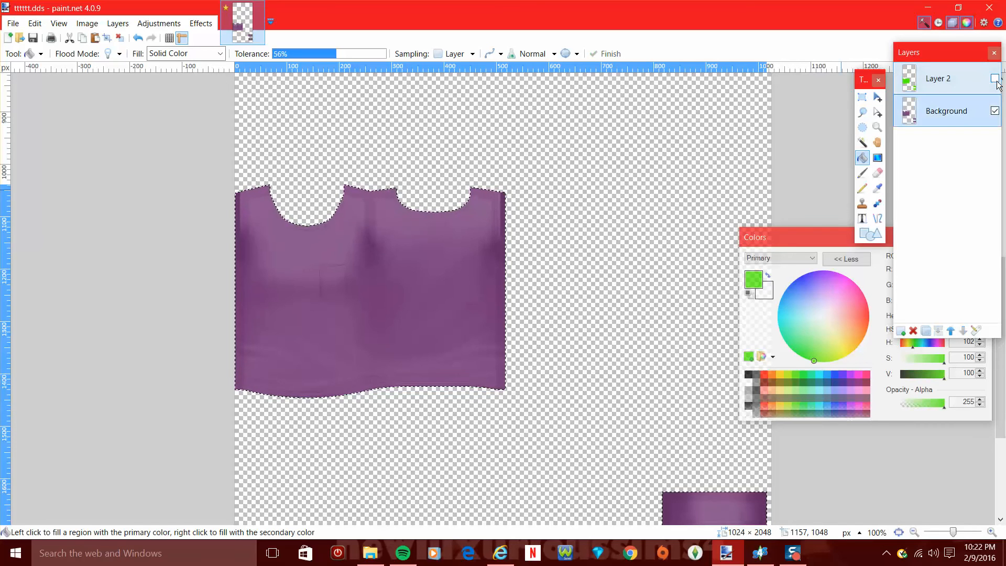
pyautogui.click(995, 80)
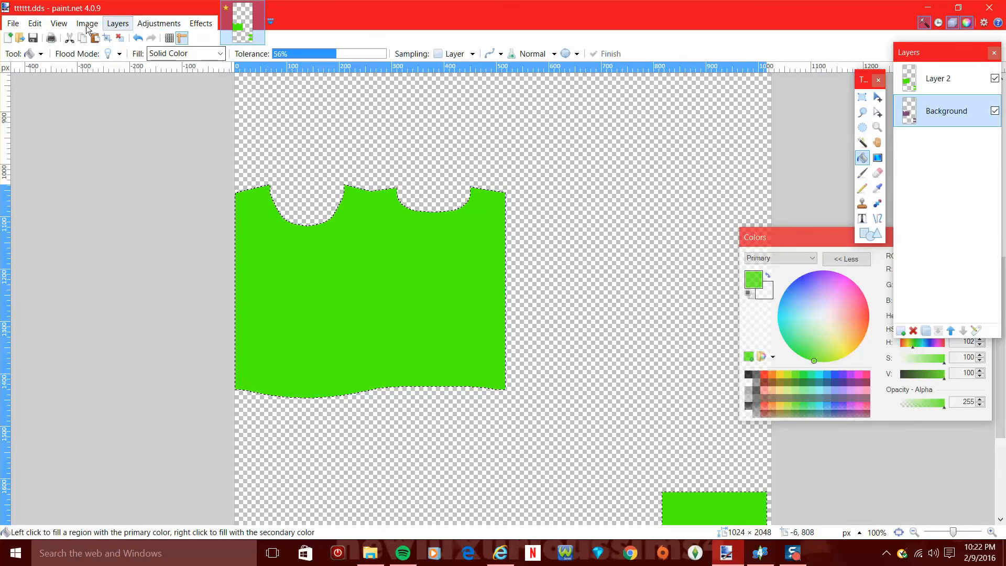
# - Save the texture in DirectDraw Surface (DDS) format over the existing tttttt.dds with DXT5 (Interpolated Alpha) compression, flattening the layers
pyautogui.click(14, 24)
pyautogui.click(47, 121)
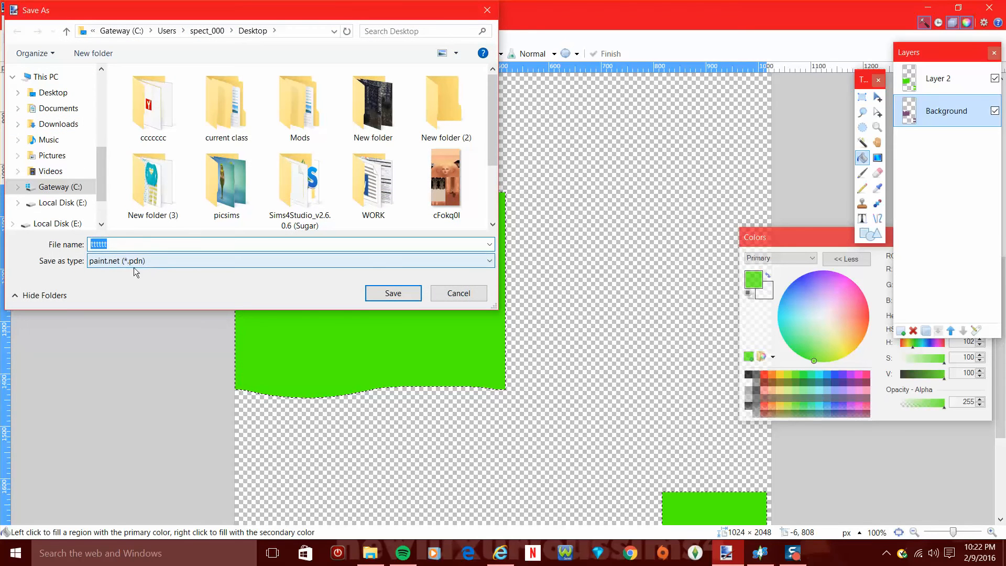
pyautogui.click(127, 264)
pyautogui.click(123, 348)
pyautogui.click(392, 292)
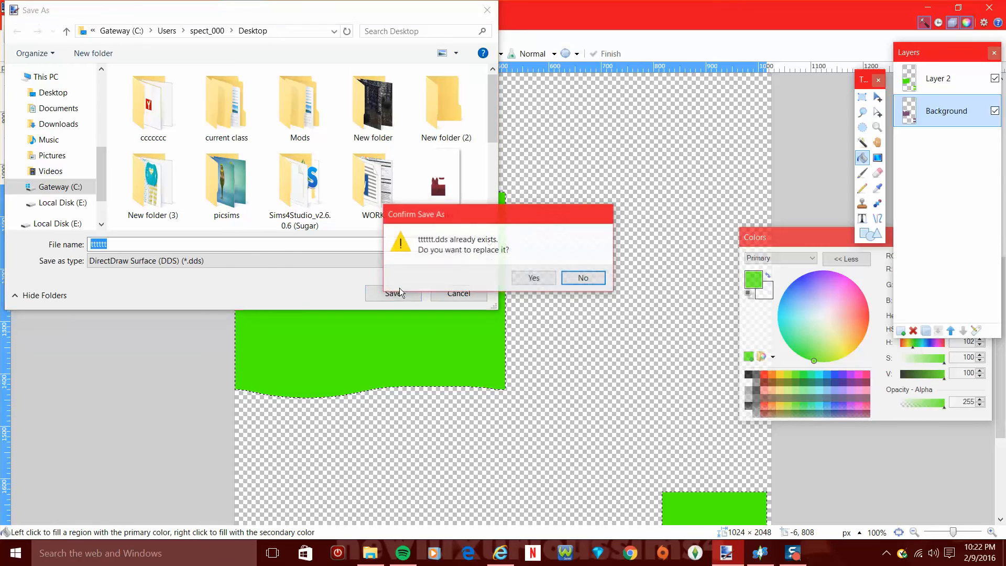
pyautogui.click(534, 278)
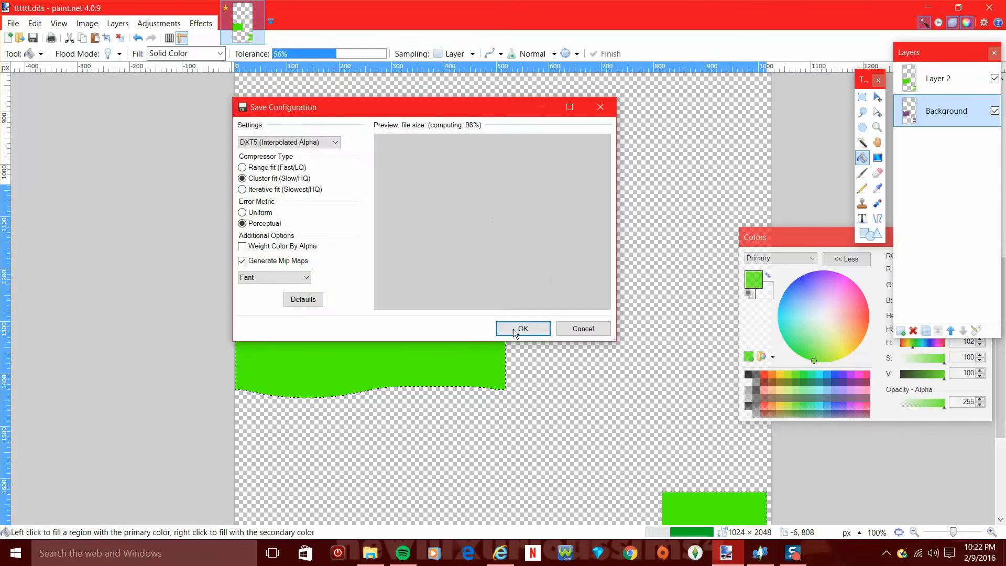
pyautogui.click(526, 329)
pyautogui.click(534, 298)
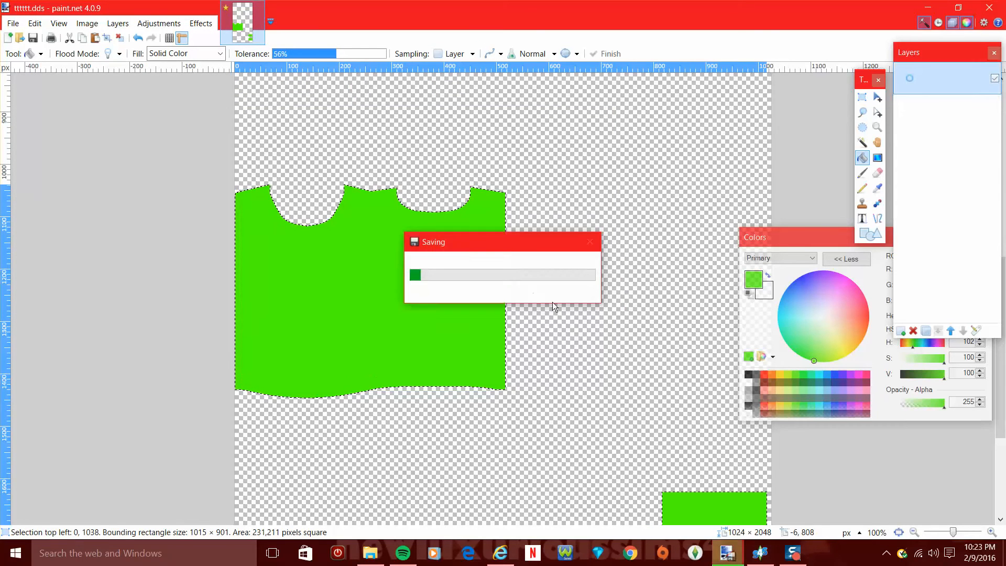
# - Switch to Sims 4 Studio, add a second swatch to the T-shirt and select it
pyautogui.click(760, 552)
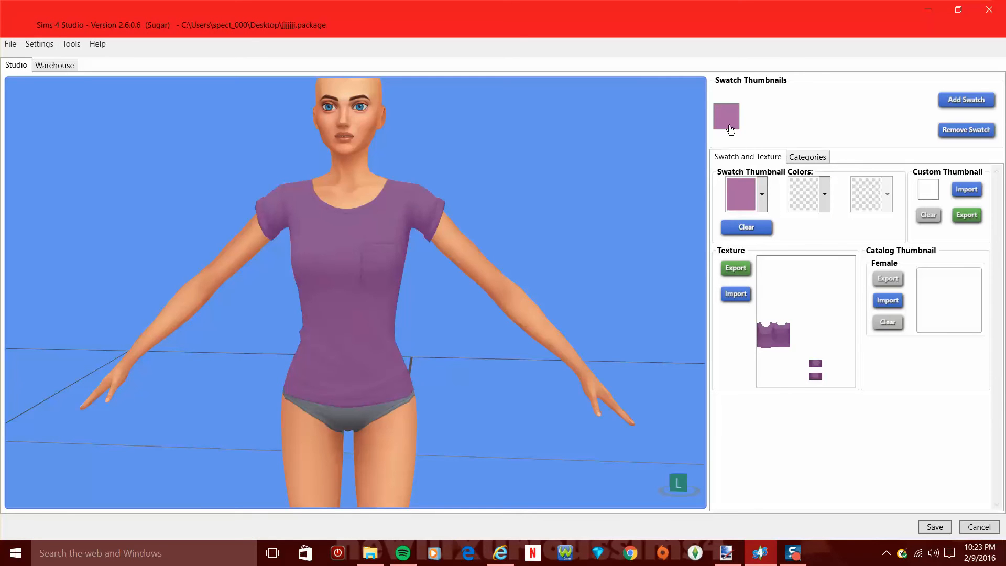
pyautogui.click(971, 101)
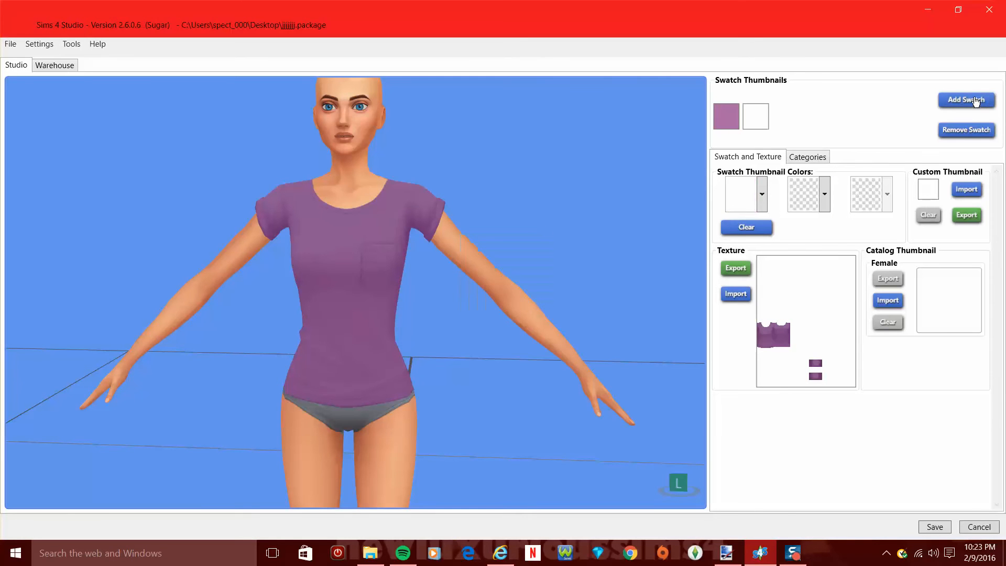
pyautogui.click(725, 122)
pyautogui.click(756, 118)
# - Import the tttttt texture from the Desktop into the new swatch and rotate the model slightly
pyautogui.click(734, 294)
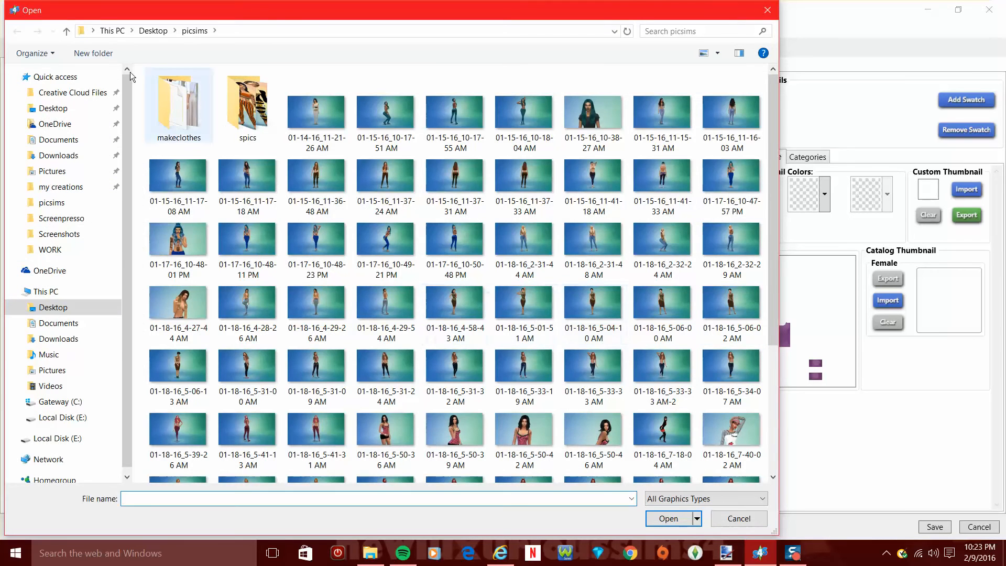
pyautogui.click(50, 108)
pyautogui.click(522, 271)
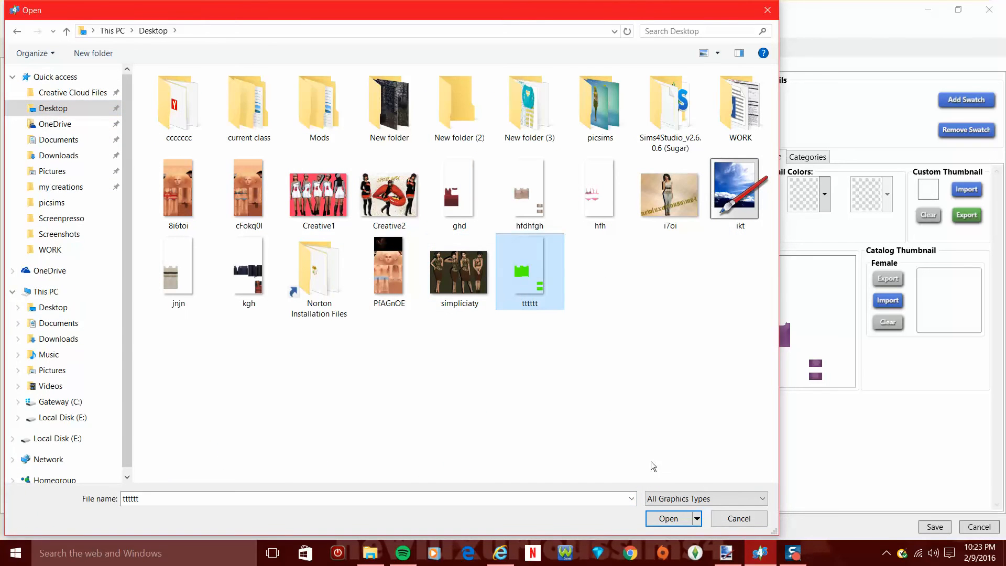
pyautogui.click(662, 518)
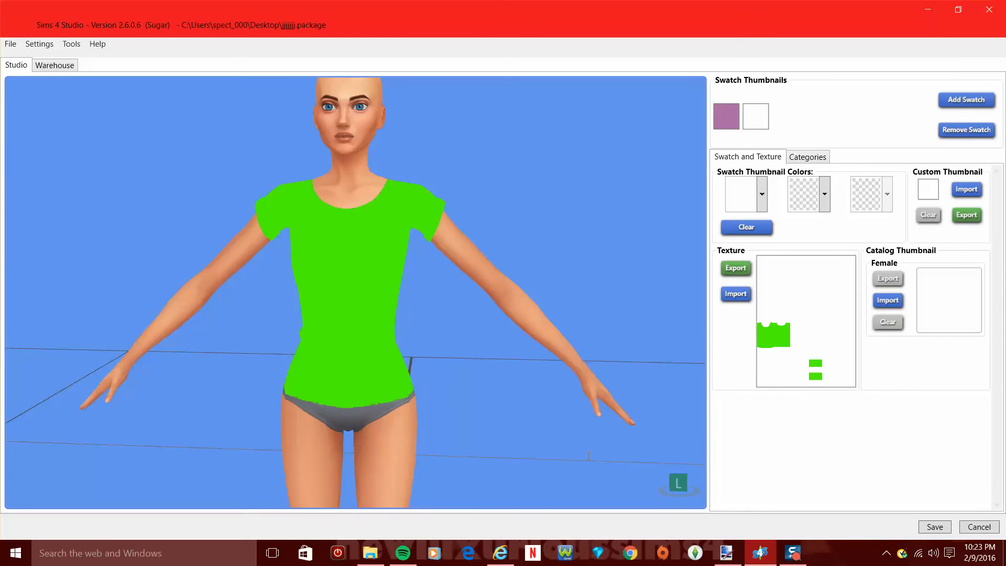
pyautogui.moveTo(453, 415); pyautogui.dragTo(563, 355)
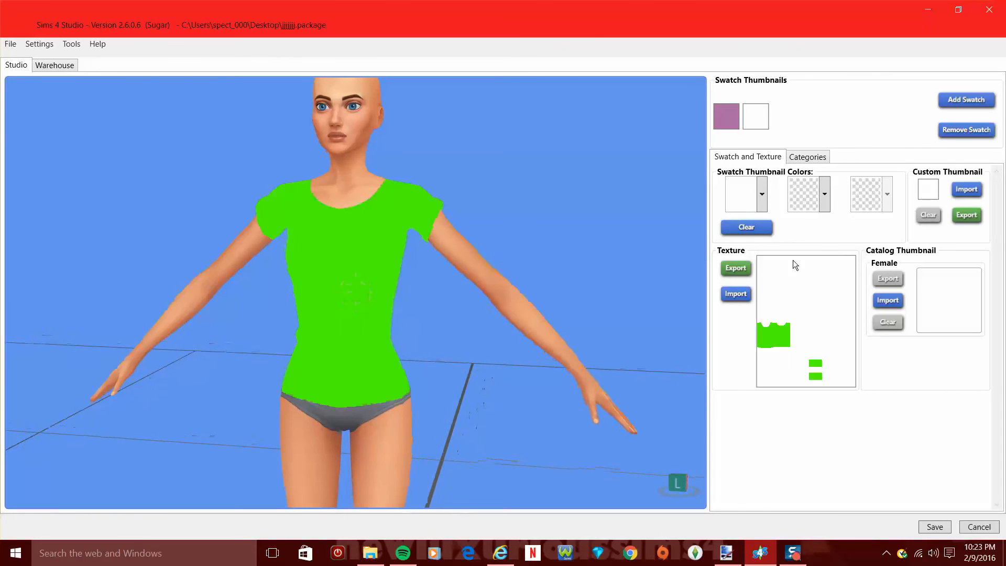
# - Set the new swatch's first thumbnail colour to bright green #04FF00
pyautogui.click(762, 196)
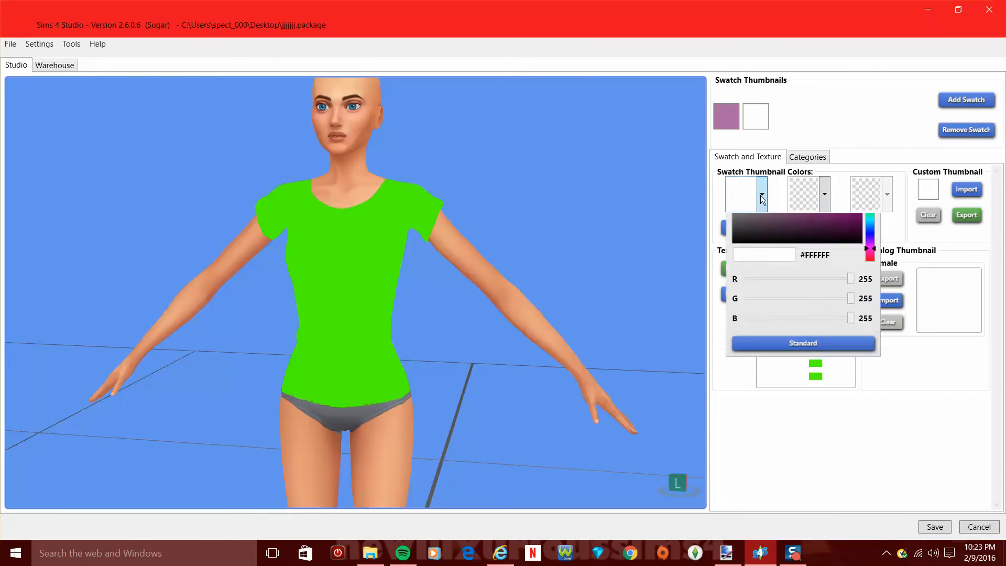
pyautogui.click(869, 246)
pyautogui.click(861, 220)
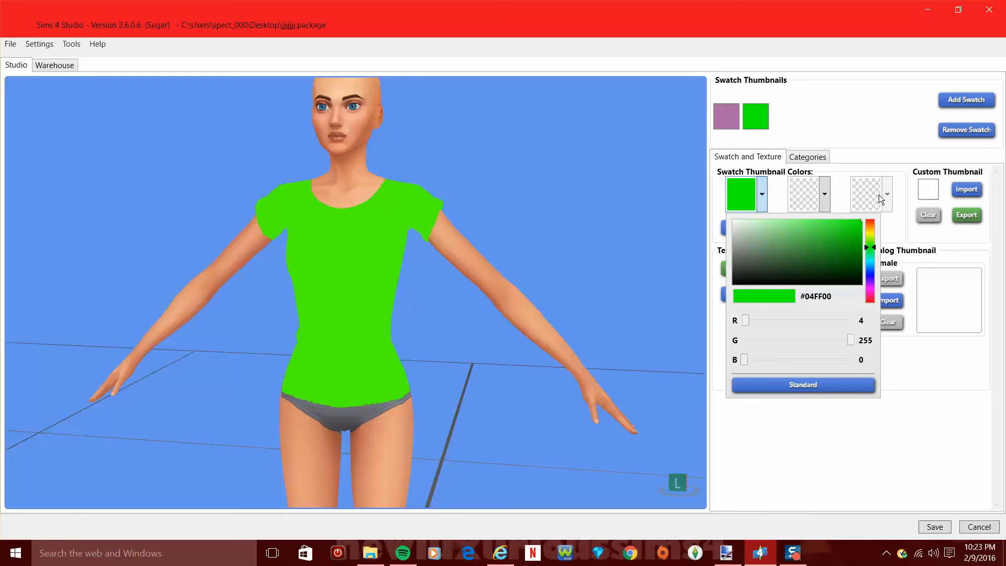
# - Tag the new swatch's colour category as Green only and look through its remaining categories
pyautogui.click(809, 157)
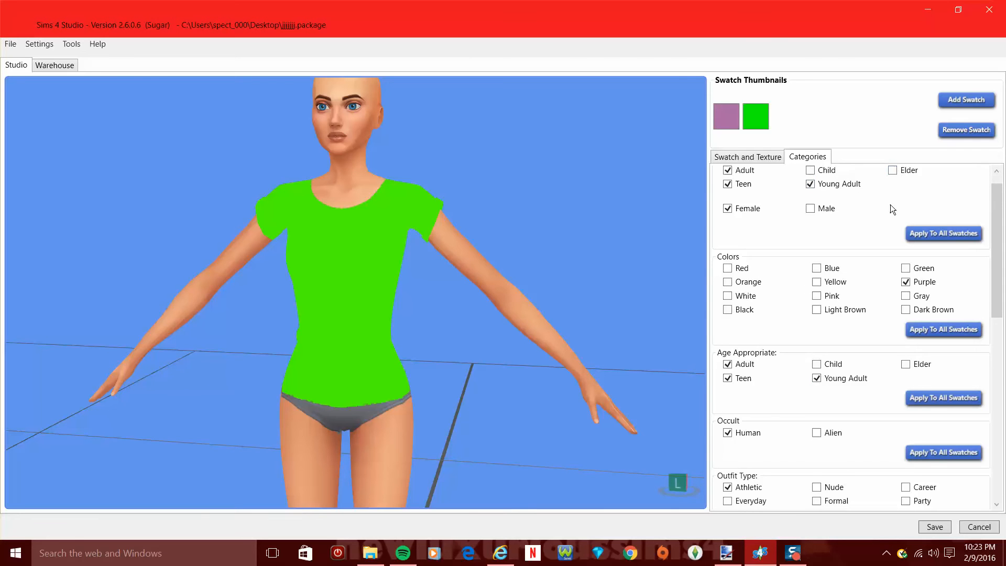
pyautogui.scroll(-1, 875, 274)
pyautogui.click(905, 252)
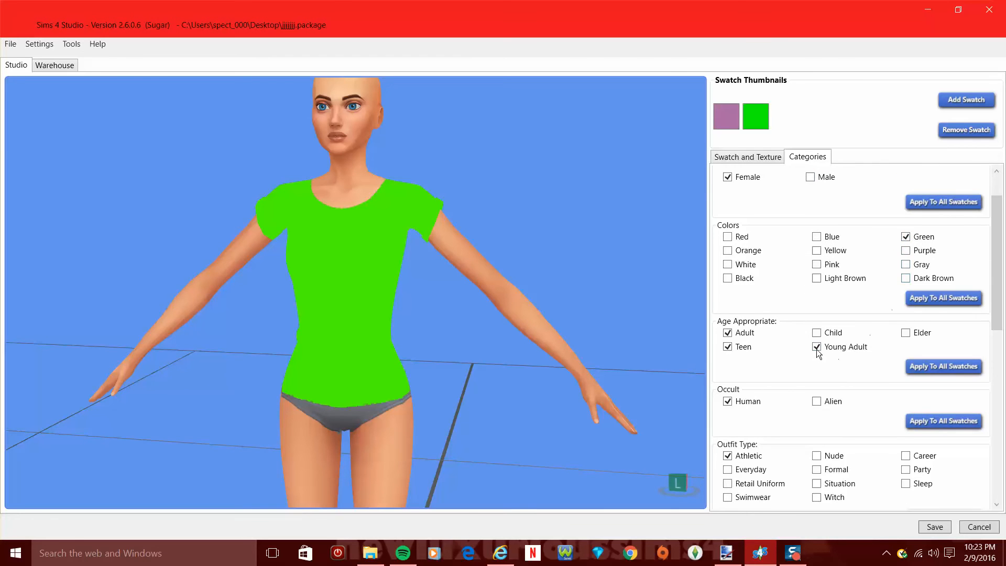
pyautogui.scroll(-6, 865, 361)
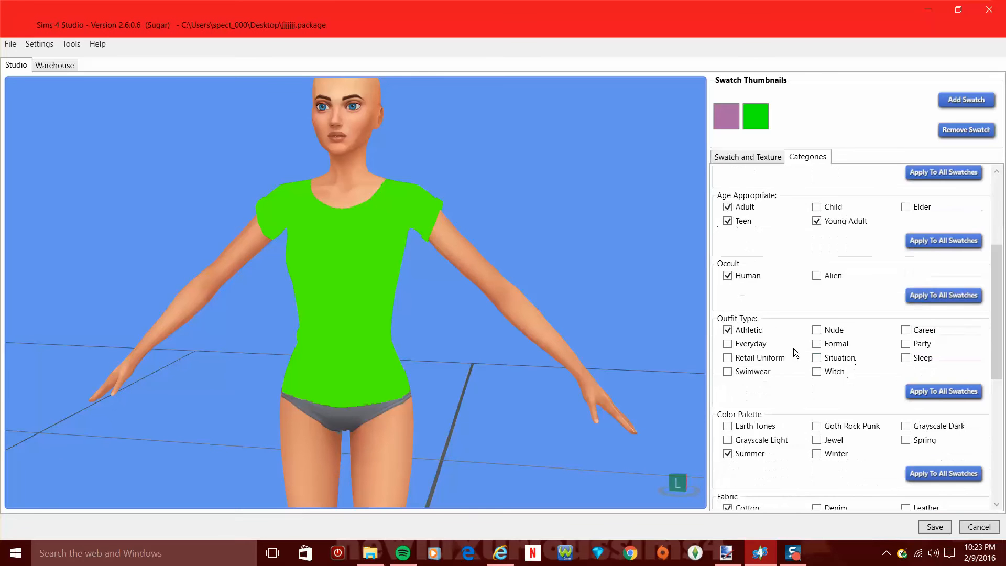
pyautogui.scroll(-7, 780, 341)
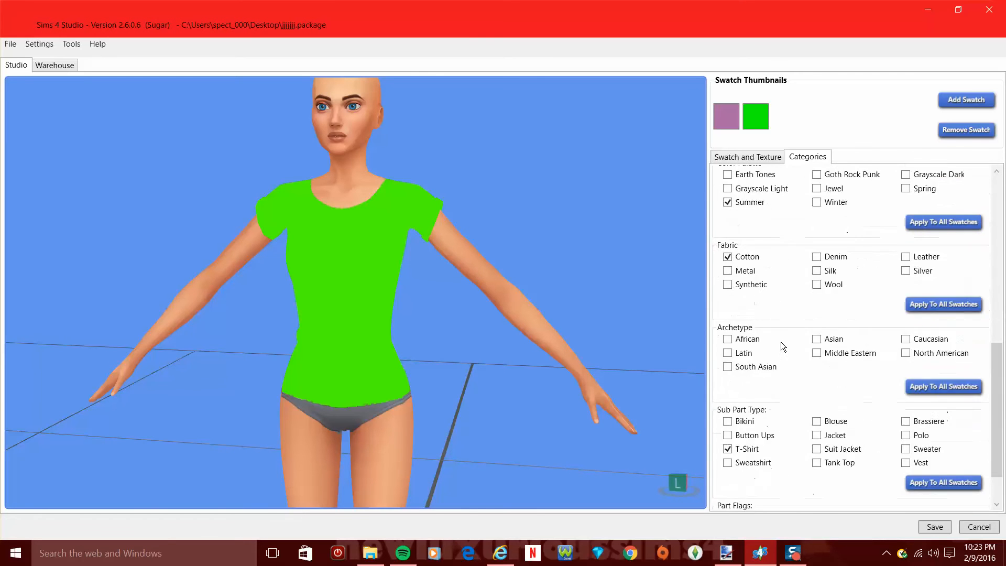
pyautogui.scroll(-1, 780, 341)
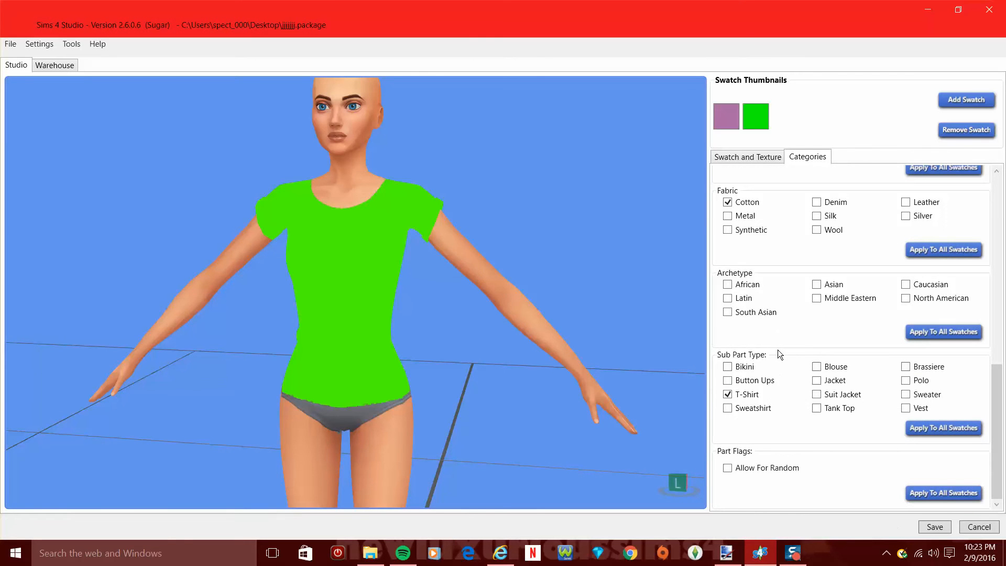
# - Save the T-shirt package and return to its swatch and texture settings
pyautogui.click(934, 527)
pyautogui.click(541, 316)
pyautogui.click(746, 158)
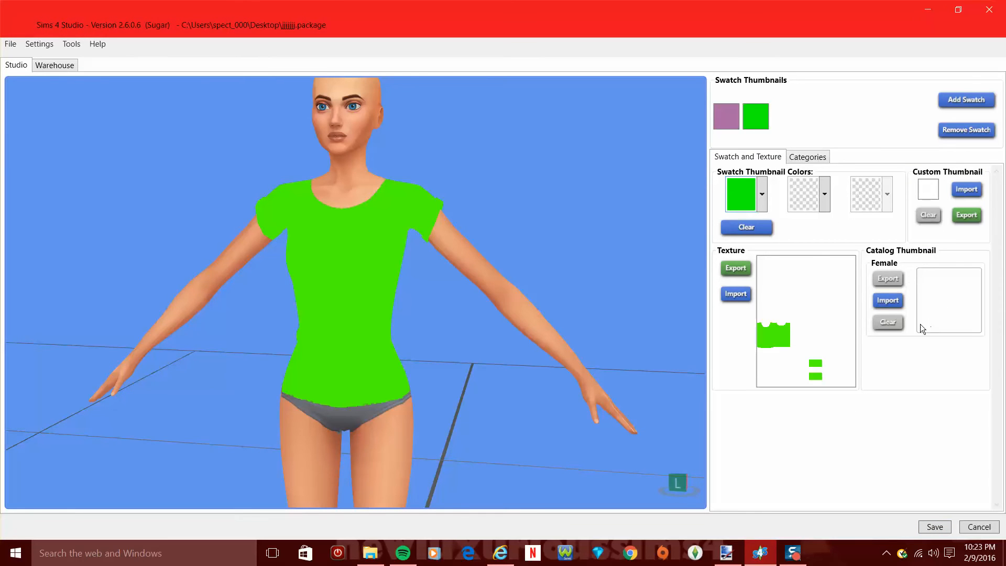
# - Alternate between the purple and green swatches to compare both shirt textures on the model
pyautogui.click(725, 119)
pyautogui.click(753, 119)
pyautogui.click(754, 121)
pyautogui.click(730, 117)
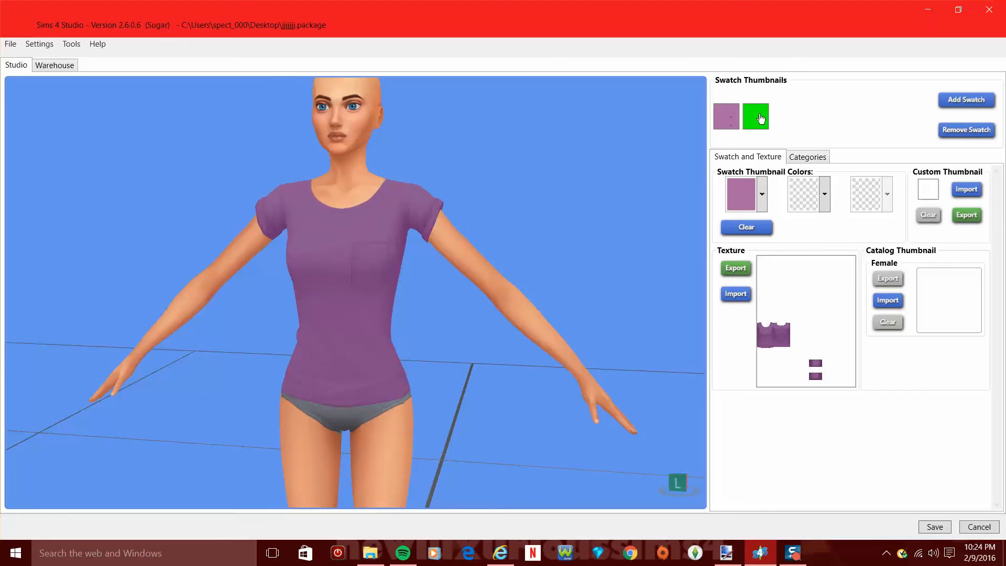
pyautogui.click(761, 118)
# - Add a third swatch to the T-shirt and return to the texture in paint.net
pyautogui.click(966, 100)
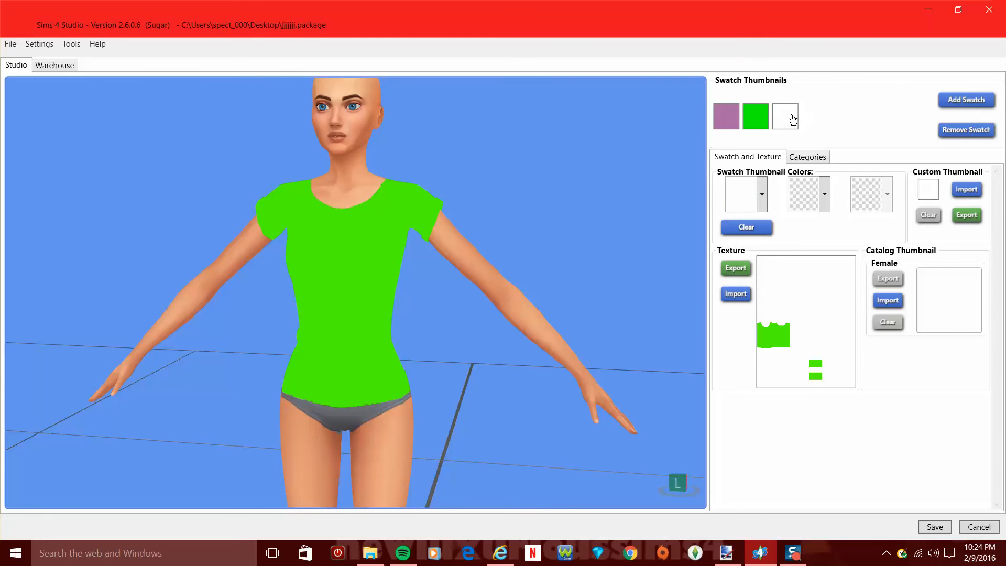
pyautogui.click(928, 9)
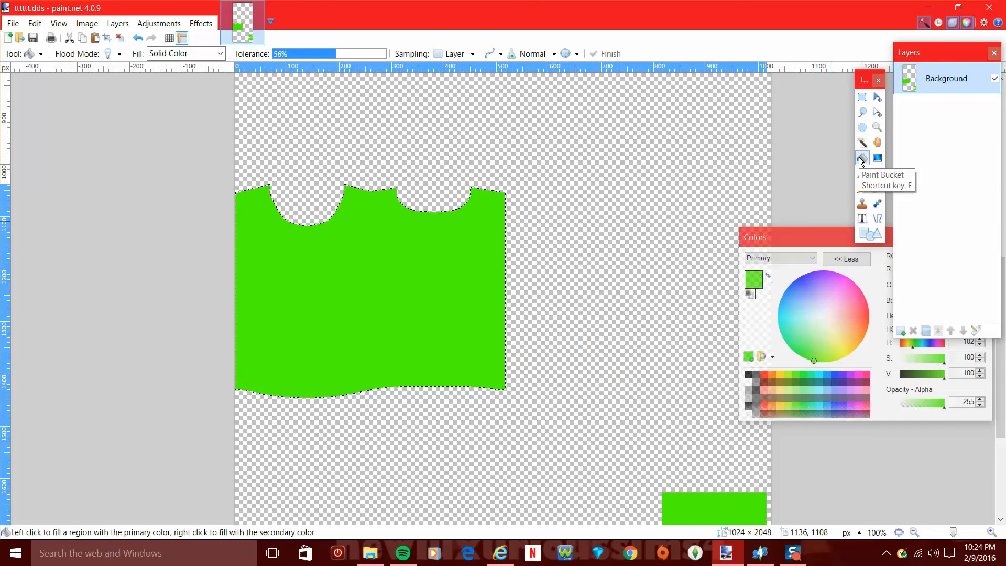
# - Add a layer above Background and brush a yellow FFD800 diagonal stripe and border around the shirt's lower-right half, using brush width 35
pyautogui.click(901, 331)
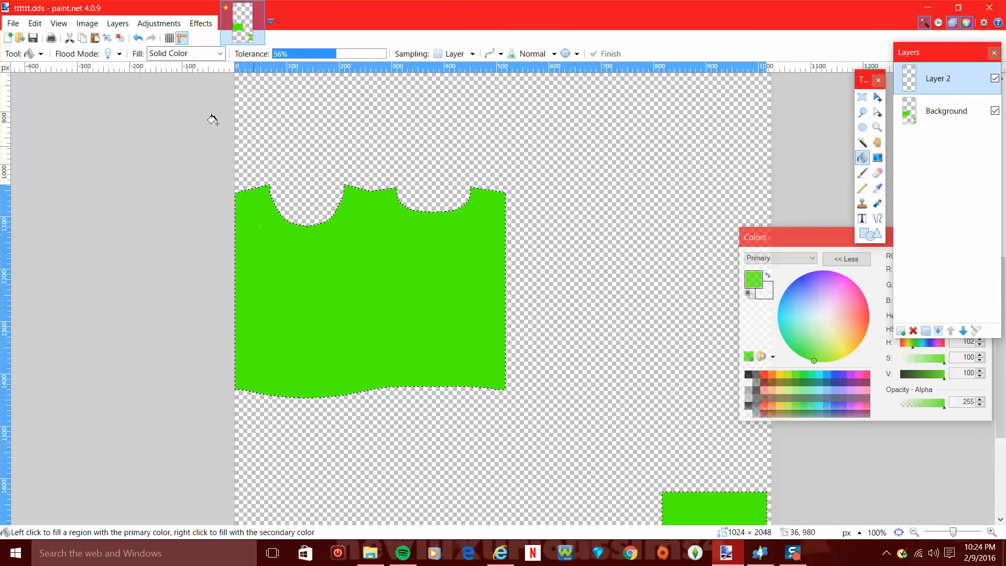
pyautogui.click(862, 142)
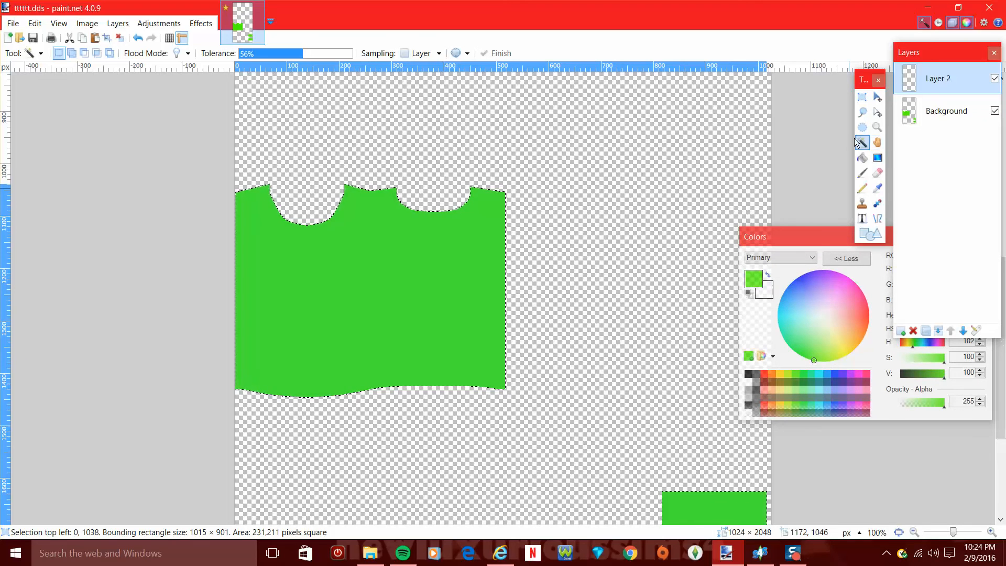
pyautogui.click(862, 175)
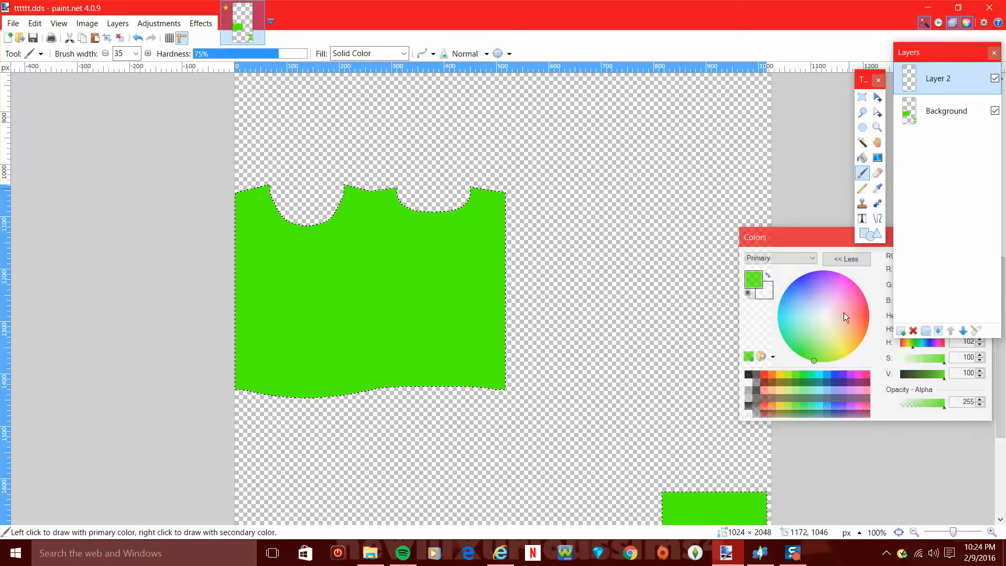
pyautogui.click(806, 359)
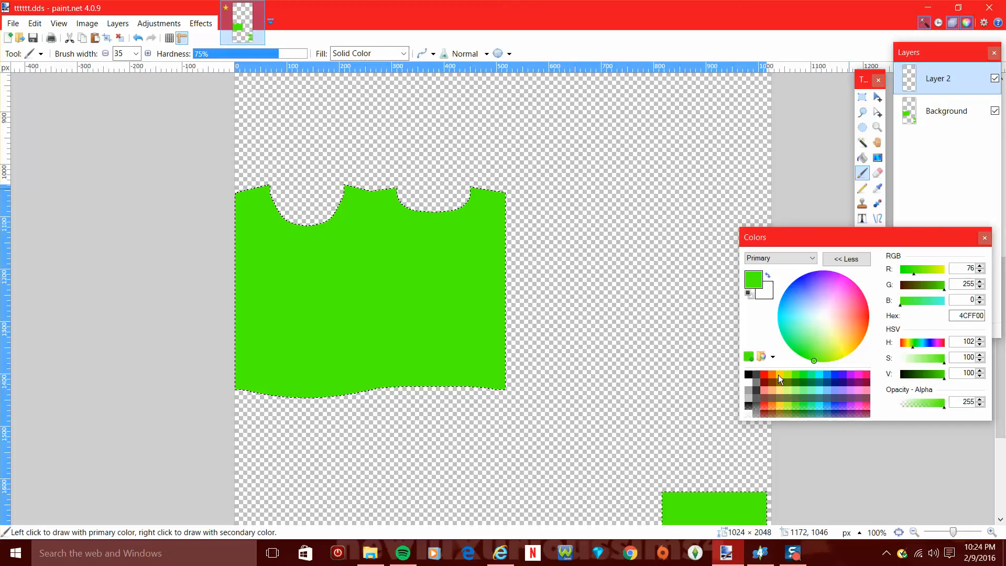
pyautogui.click(779, 374)
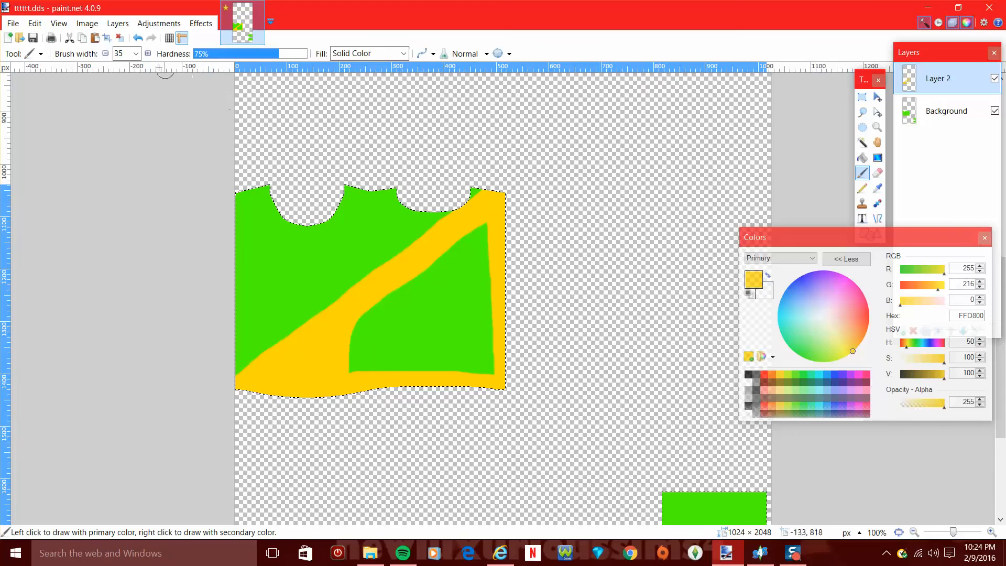
# - Set the brush width to 100 and paint the rest of the outlined area yellow, trying opacity 64 before restoring it to 255
pyautogui.click(136, 54)
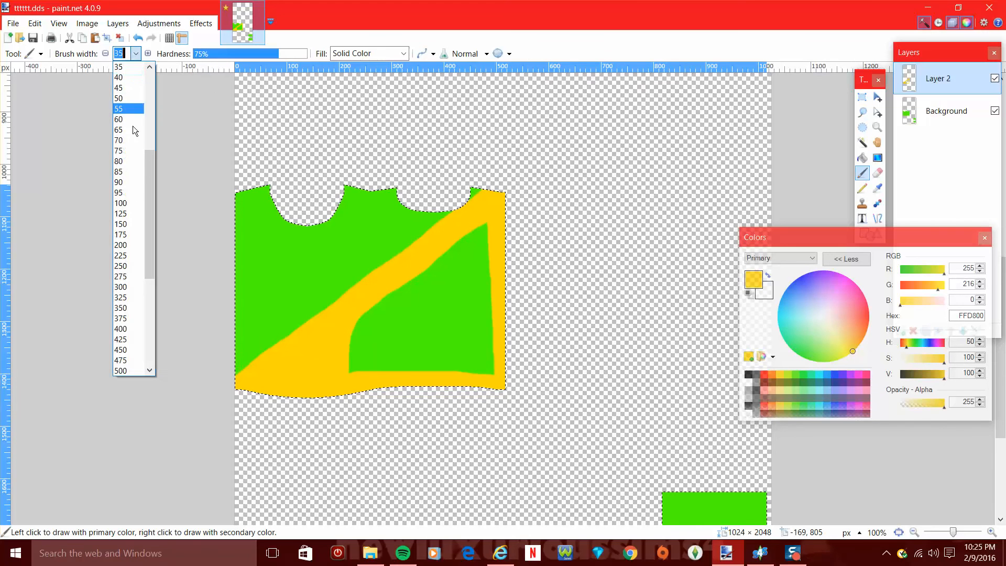
pyautogui.click(130, 203)
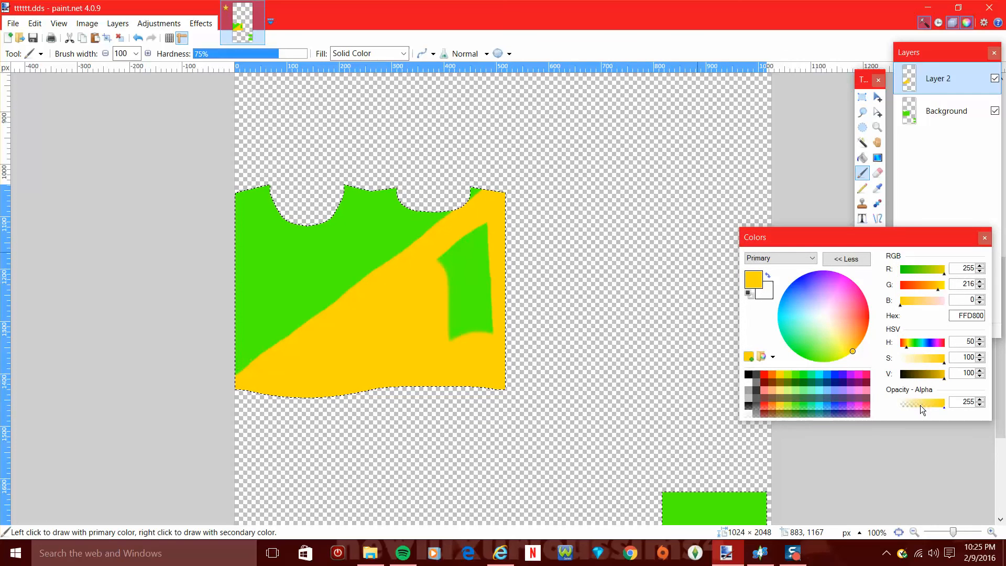
pyautogui.moveTo(920, 405); pyautogui.dragTo(905, 403)
pyautogui.moveTo(943, 403); pyautogui.dragTo(911, 405)
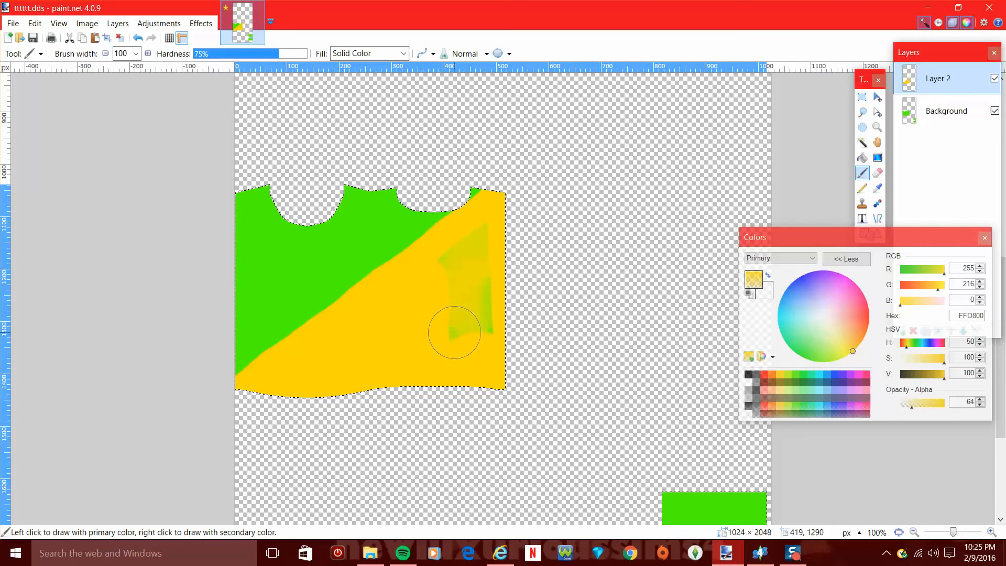
pyautogui.moveTo(920, 405); pyautogui.dragTo(970, 403)
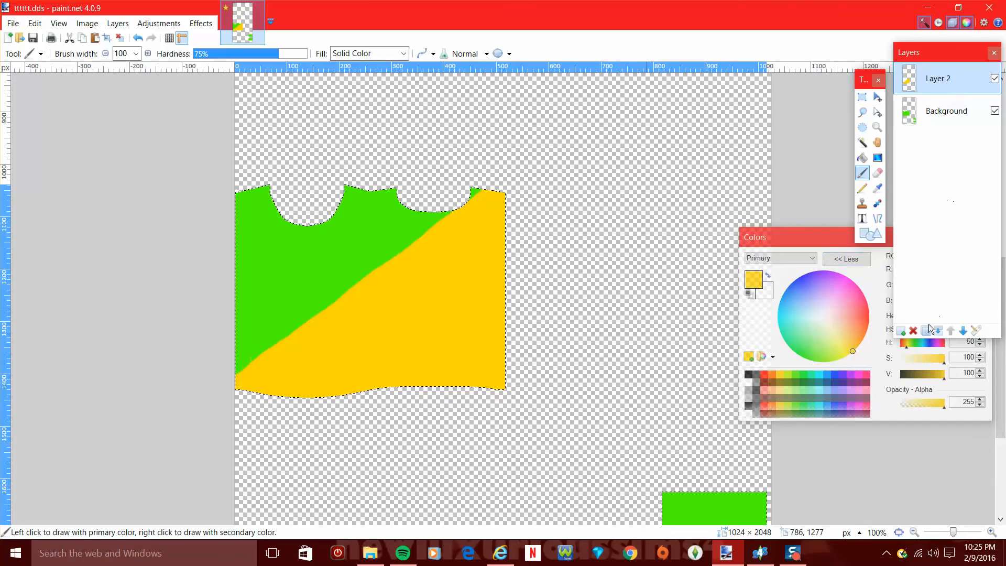
# - Add another layer above Layer 2 and fill the selected shirt body and both rectangular pieces with blue 0026FF
pyautogui.click(900, 331)
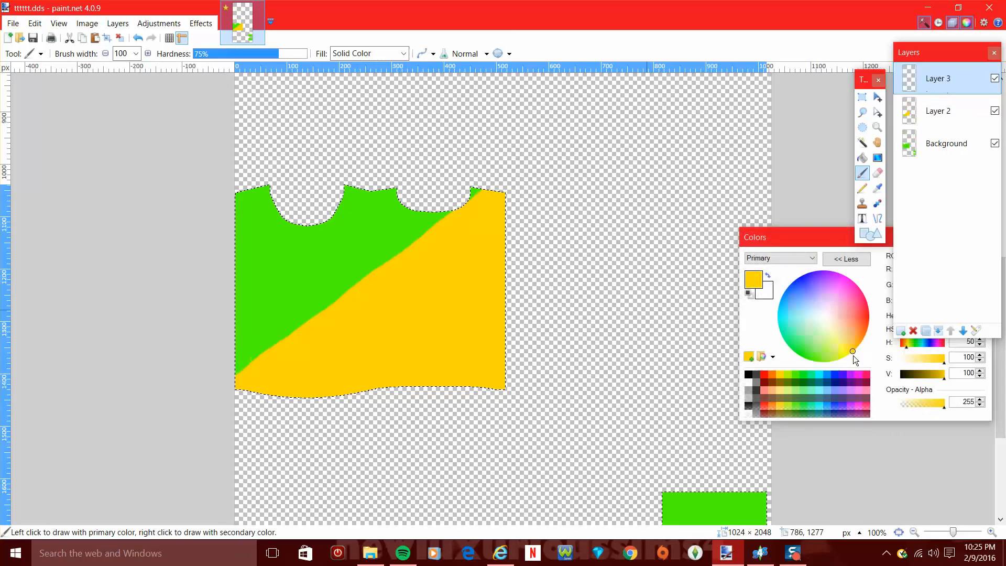
pyautogui.click(836, 376)
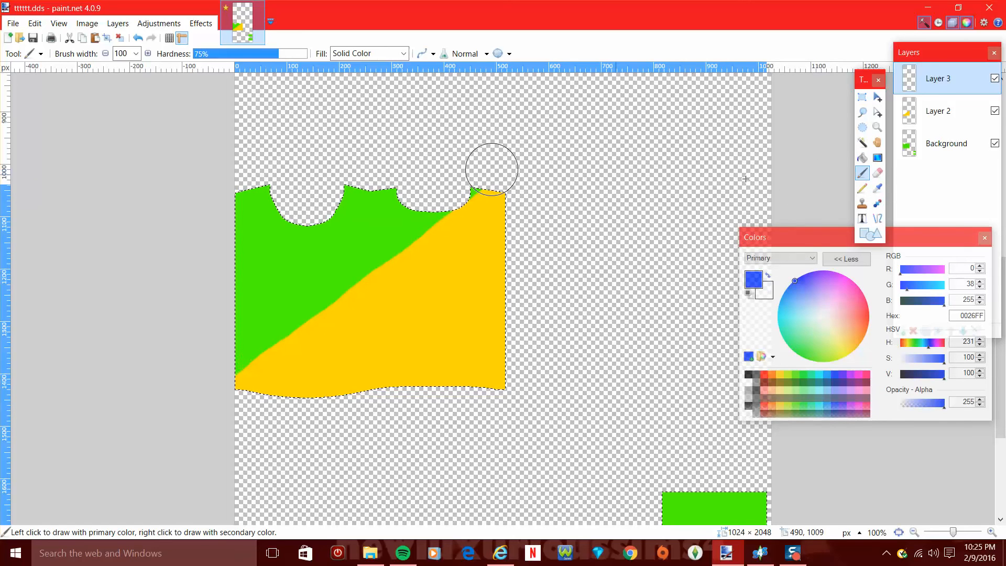
pyautogui.click(864, 163)
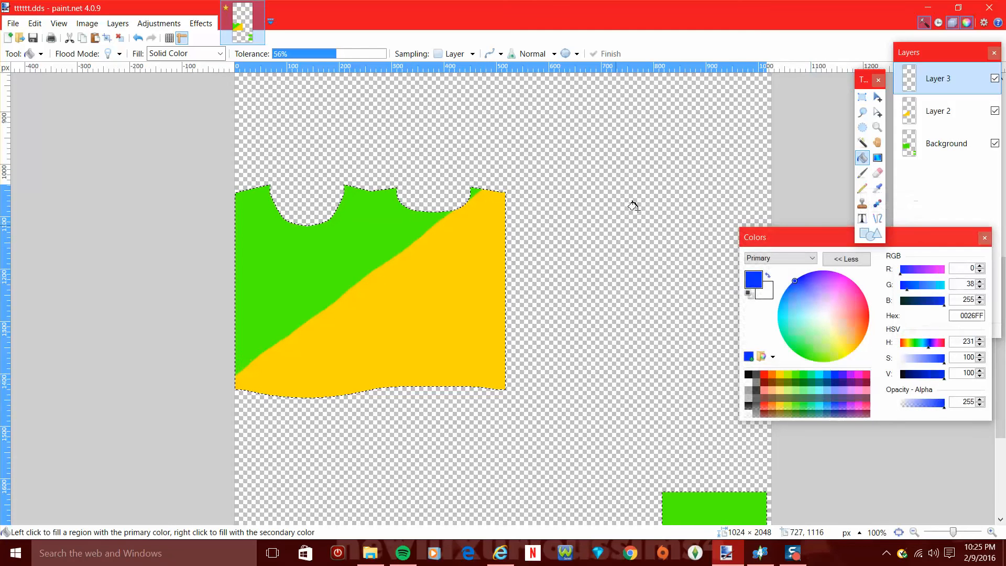
pyautogui.click(330, 262)
pyautogui.scroll(-3, 547, 331)
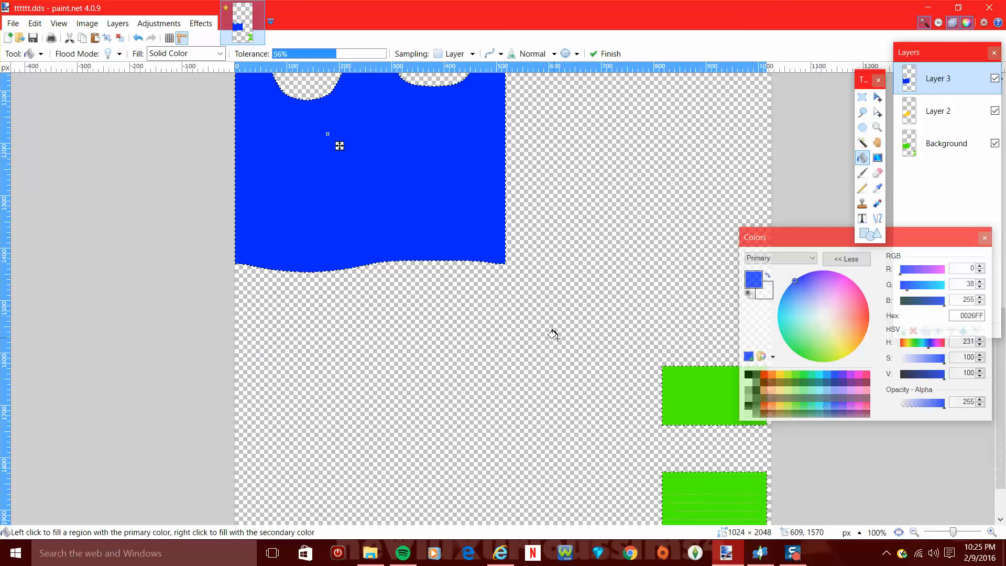
pyautogui.click(693, 398)
pyautogui.click(712, 487)
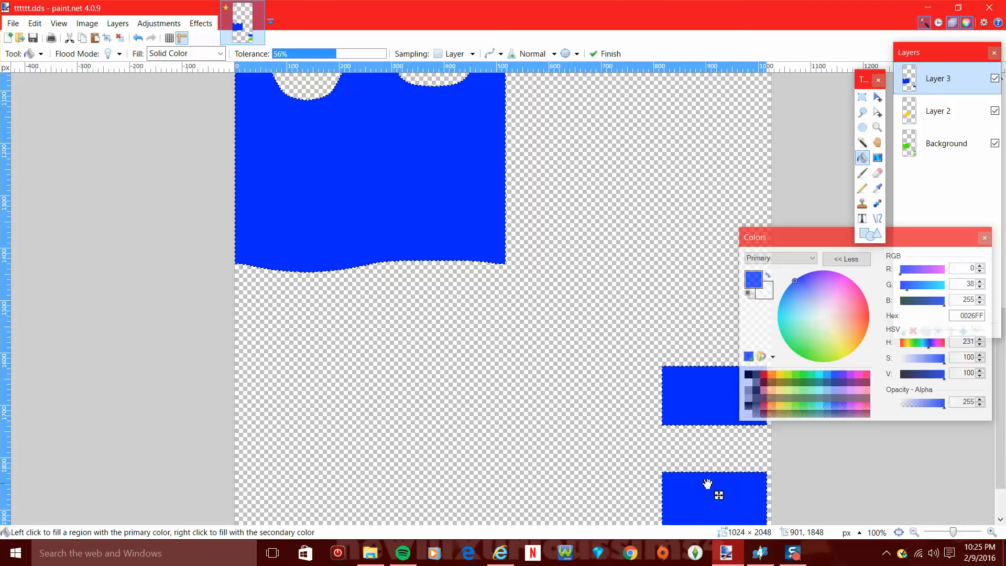
# - Move Layer 3 below Layer 2 and save the flattened texture as a DirectDraw Surface (DDS) file, replacing tttttt.dds
pyautogui.scroll(3, 471, 327)
pyautogui.moveTo(937, 81); pyautogui.dragTo(935, 117)
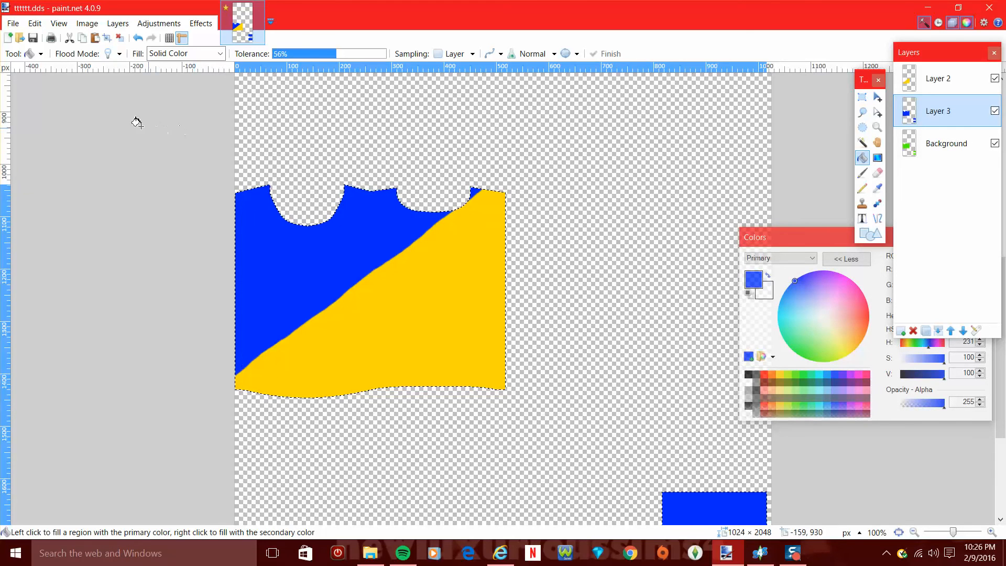
pyautogui.click(12, 24)
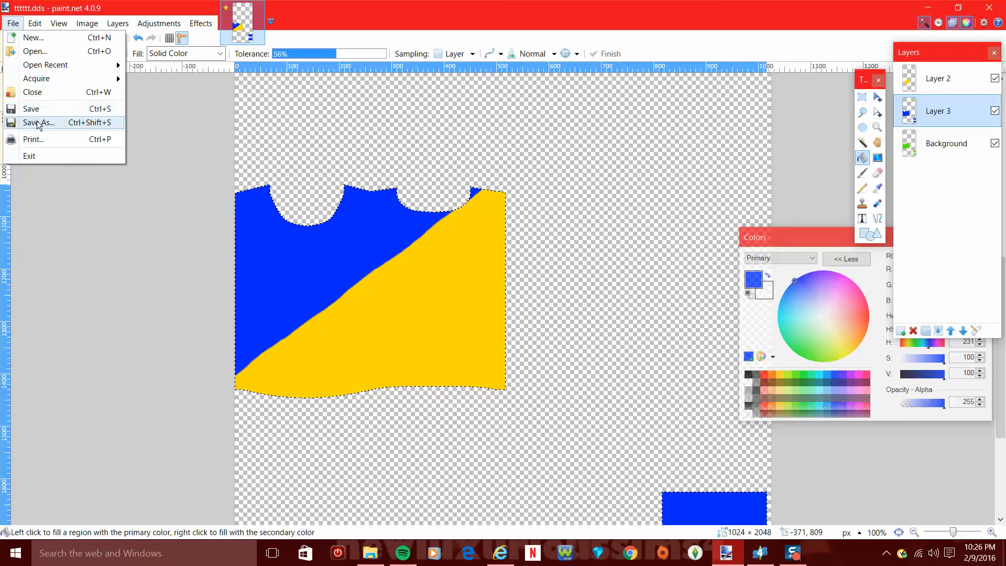
pyautogui.click(34, 127)
pyautogui.click(155, 260)
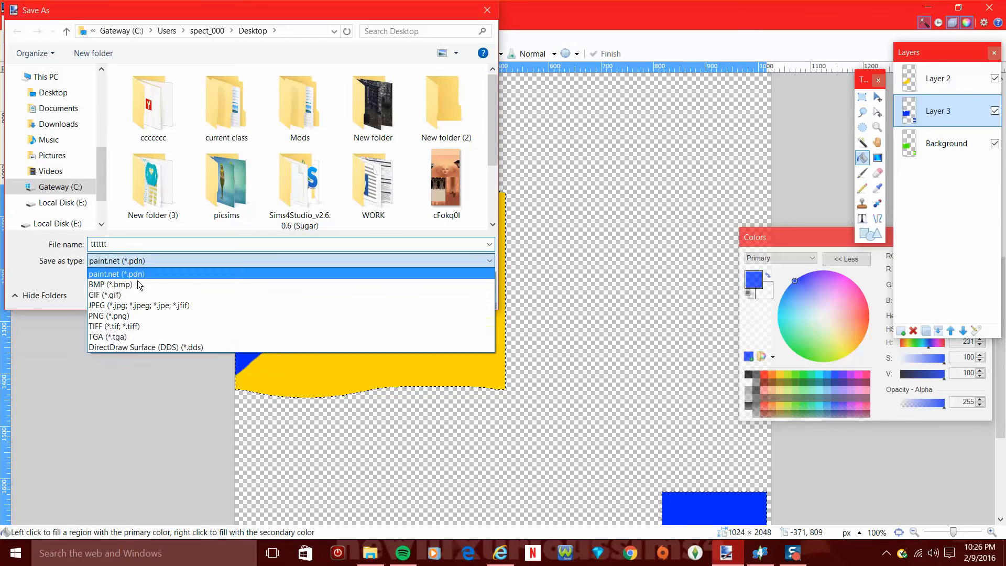
pyautogui.click(112, 348)
pyautogui.click(404, 292)
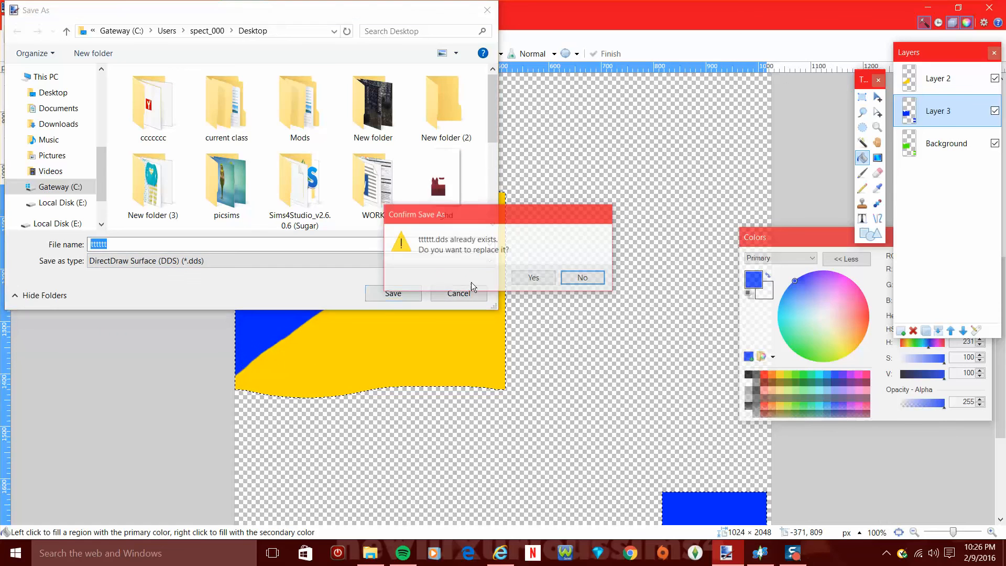
pyautogui.click(533, 278)
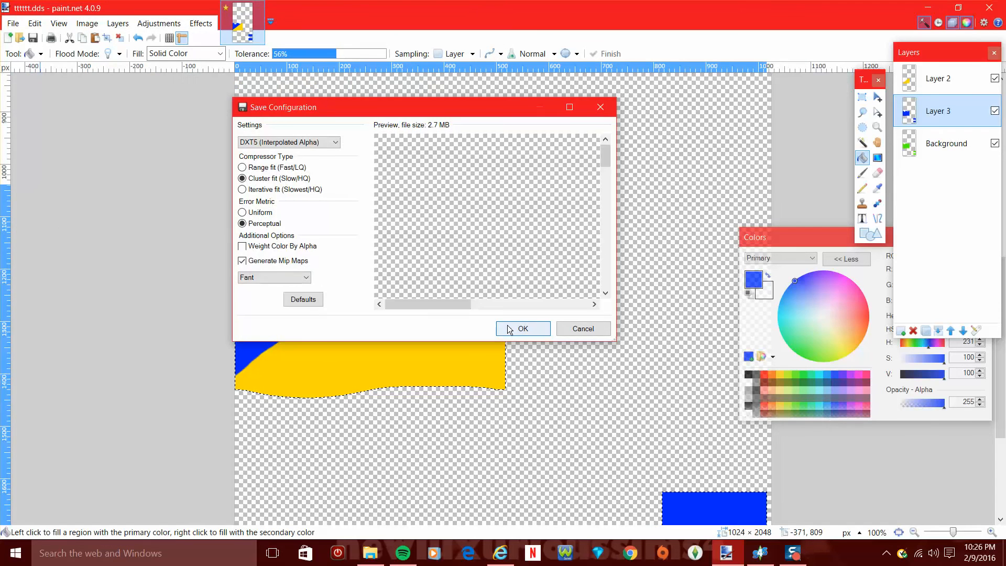
pyautogui.click(520, 328)
pyautogui.press('Return')
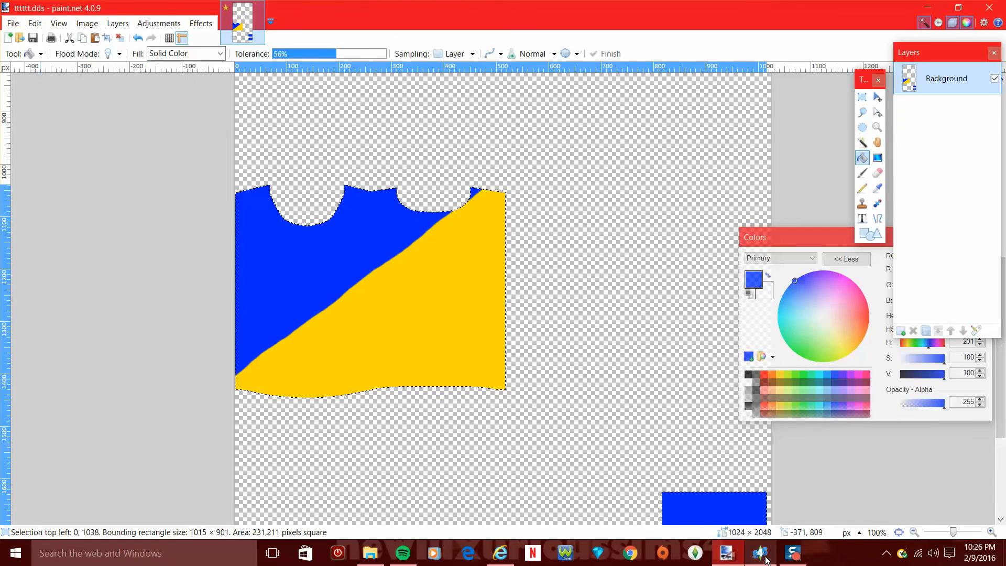
# - Switch to Sims 4 Studio and import the tttttt texture into the T-shirt's third swatch, turning the model to check it
pyautogui.click(766, 559)
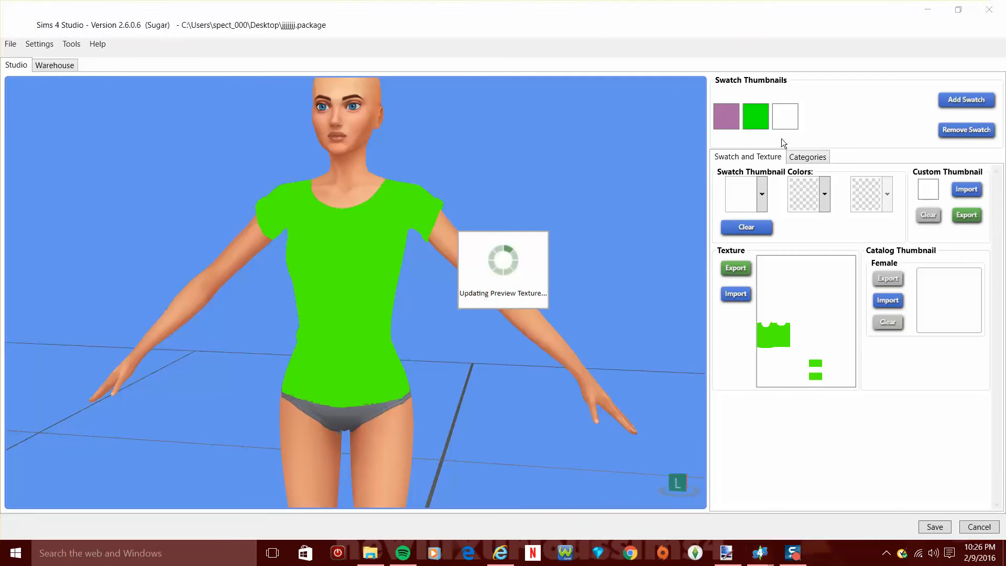
pyautogui.click(736, 294)
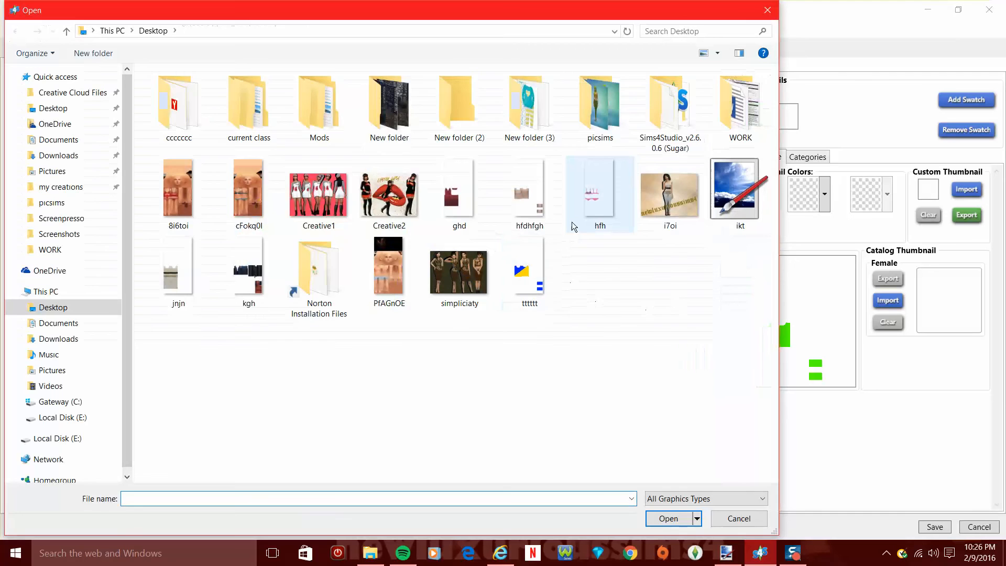
pyautogui.click(519, 270)
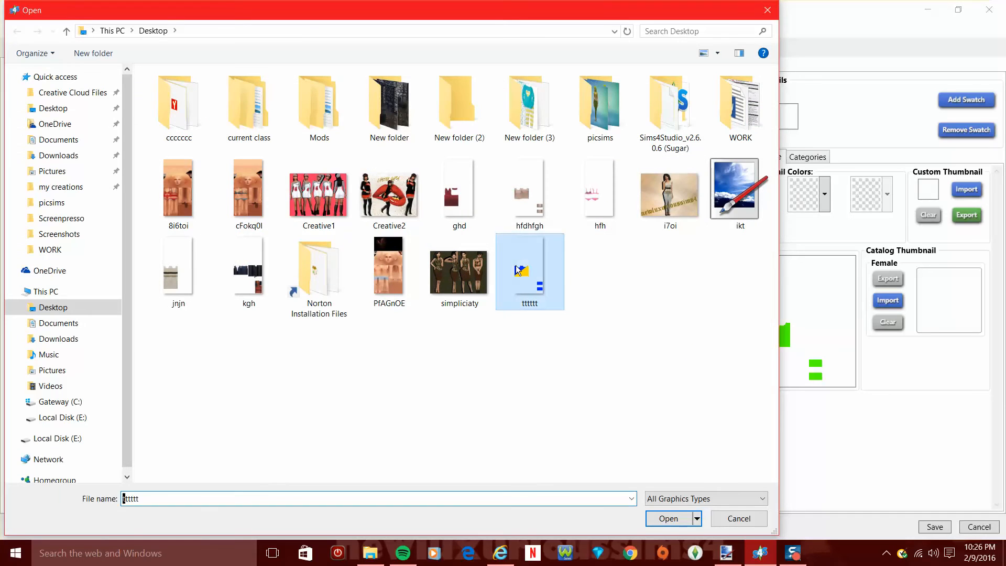
pyautogui.click(676, 514)
pyautogui.moveTo(458, 372); pyautogui.dragTo(609, 393)
pyautogui.moveTo(521, 411); pyautogui.dragTo(628, 394)
pyautogui.moveTo(512, 385); pyautogui.dragTo(579, 388)
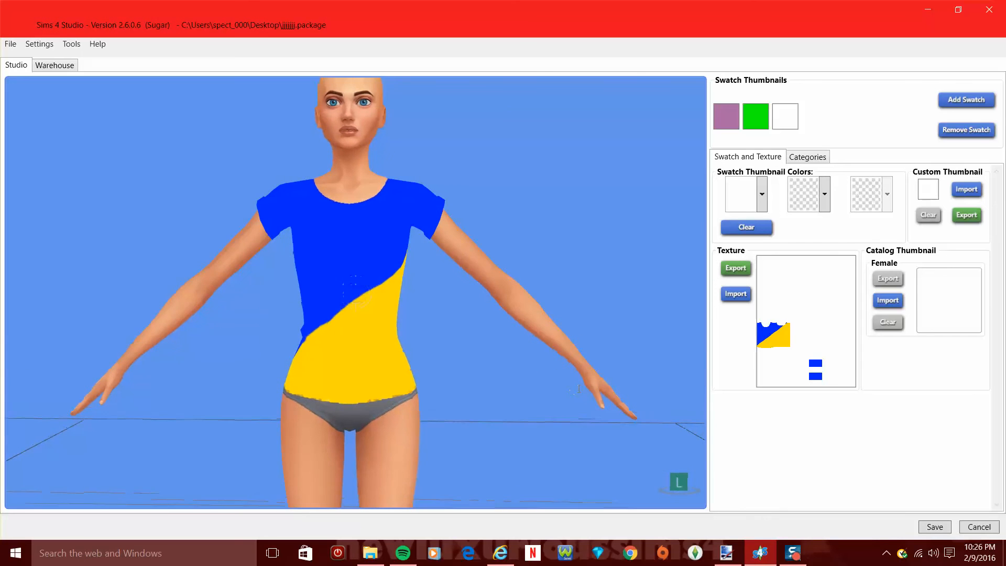
# - Set the third swatch's first thumbnail colour to yellow and its second to blue #003DFF
pyautogui.click(762, 195)
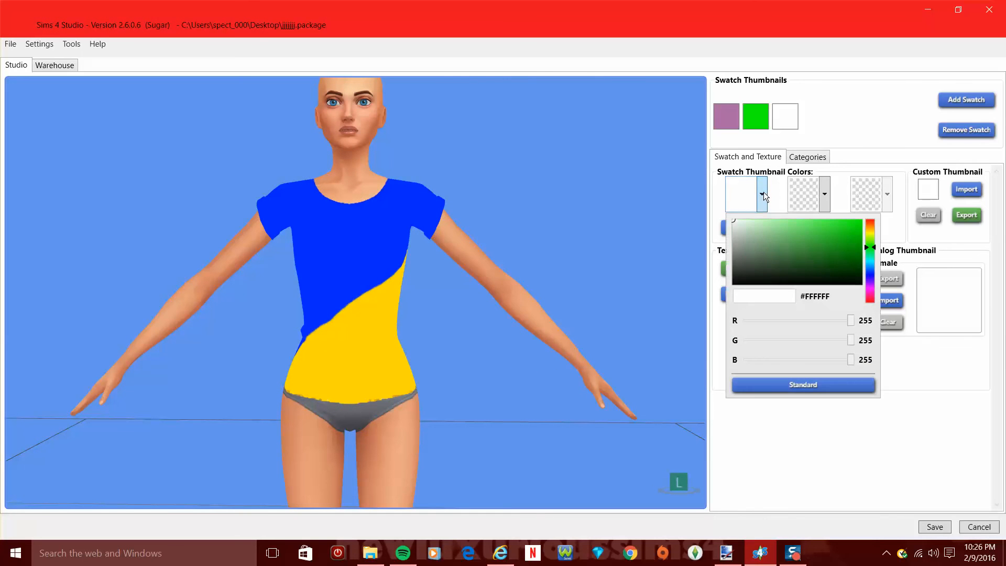
pyautogui.click(870, 232)
pyautogui.moveTo(857, 243)
pyautogui.mouseDown()
pyautogui.moveTo(845, 243)
pyautogui.moveTo(872, 203)
pyautogui.mouseUp()
pyautogui.click(822, 200)
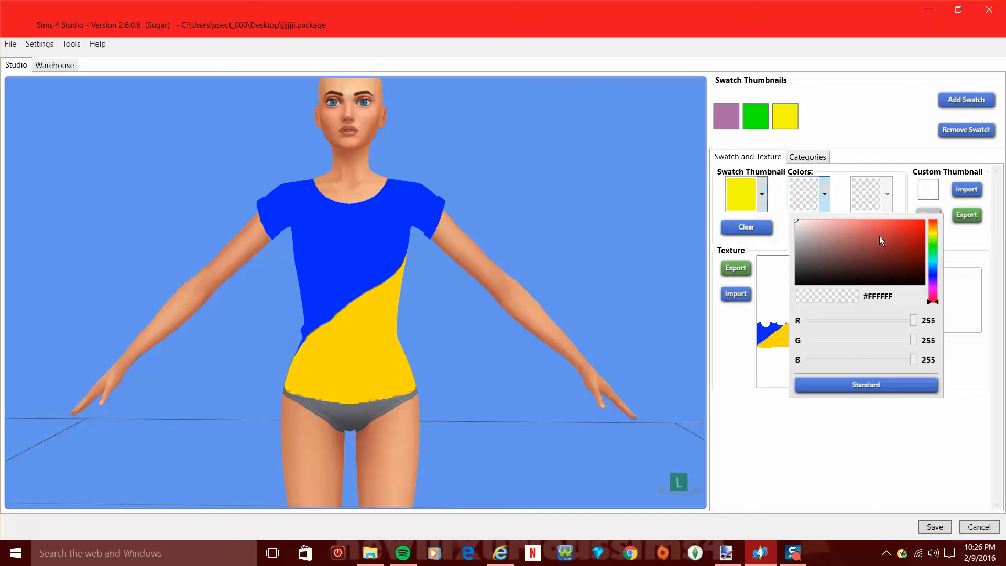
pyautogui.click(933, 271)
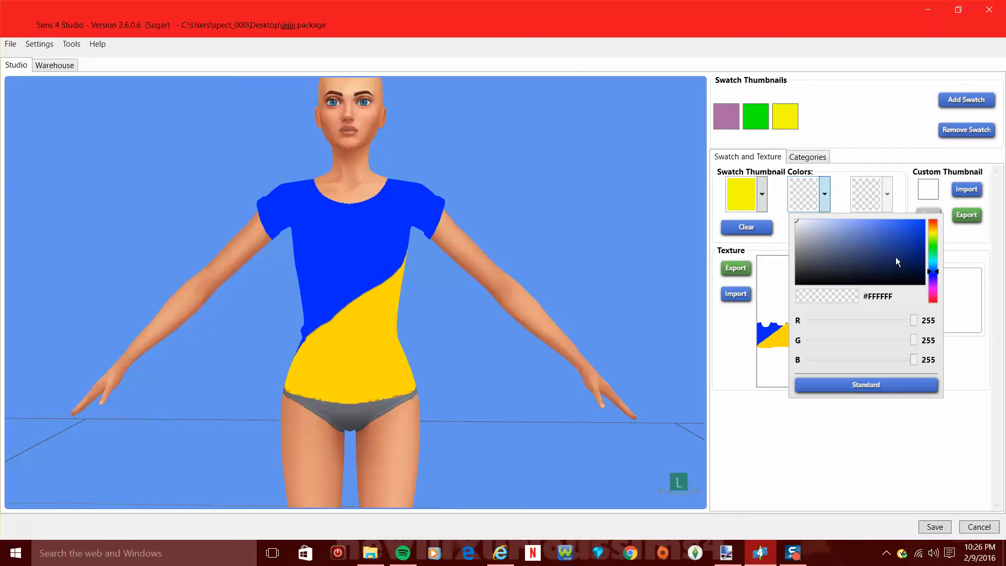
pyautogui.click(924, 220)
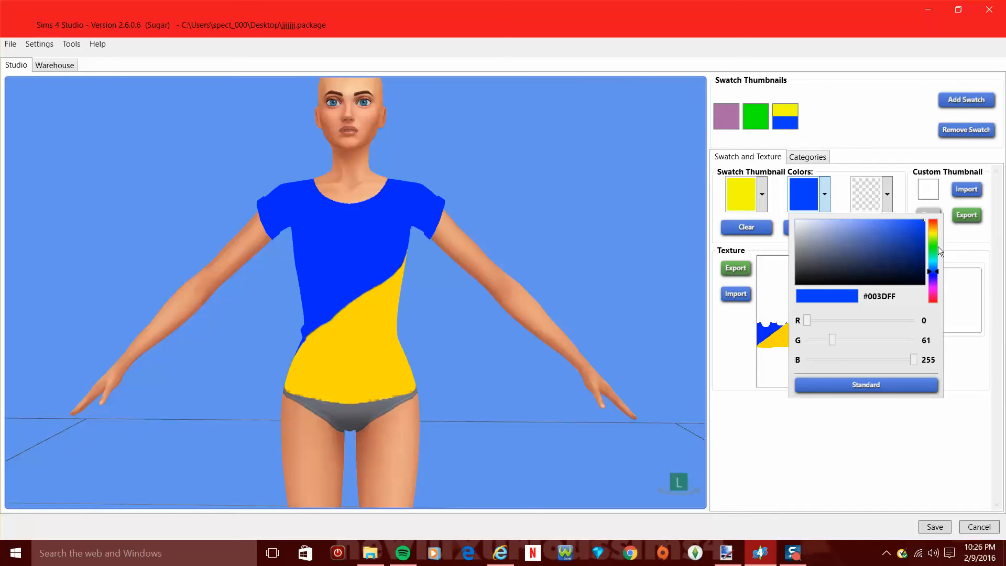
pyautogui.click(857, 155)
# - Add Yellow to the third swatch's colour categories and save the package
pyautogui.click(802, 157)
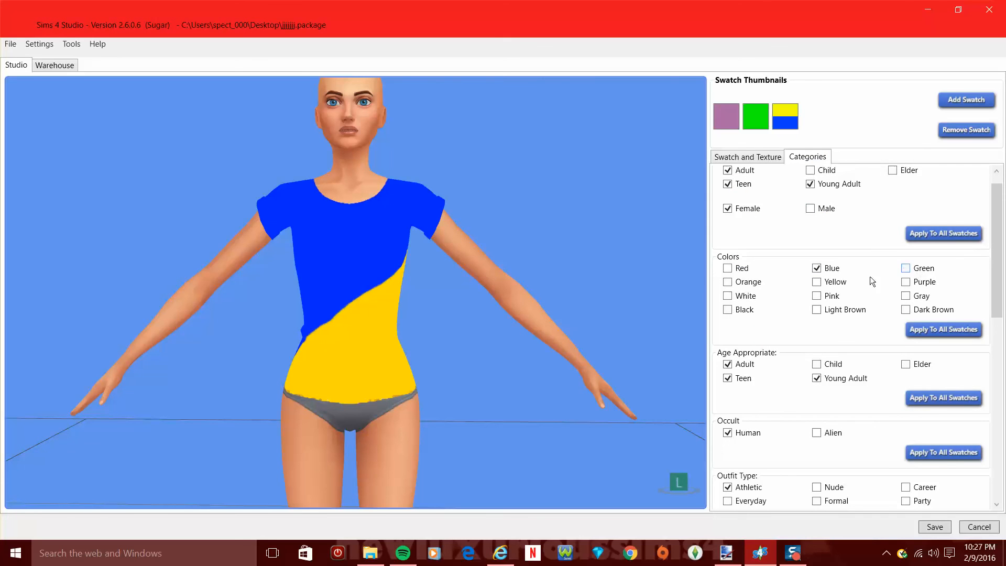
pyautogui.click(816, 282)
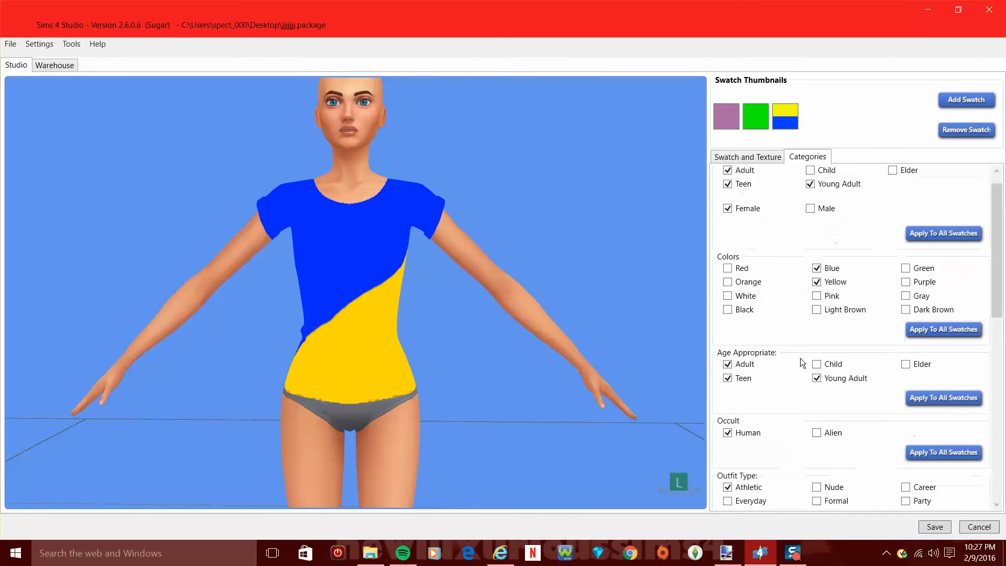
pyautogui.scroll(-9, 801, 354)
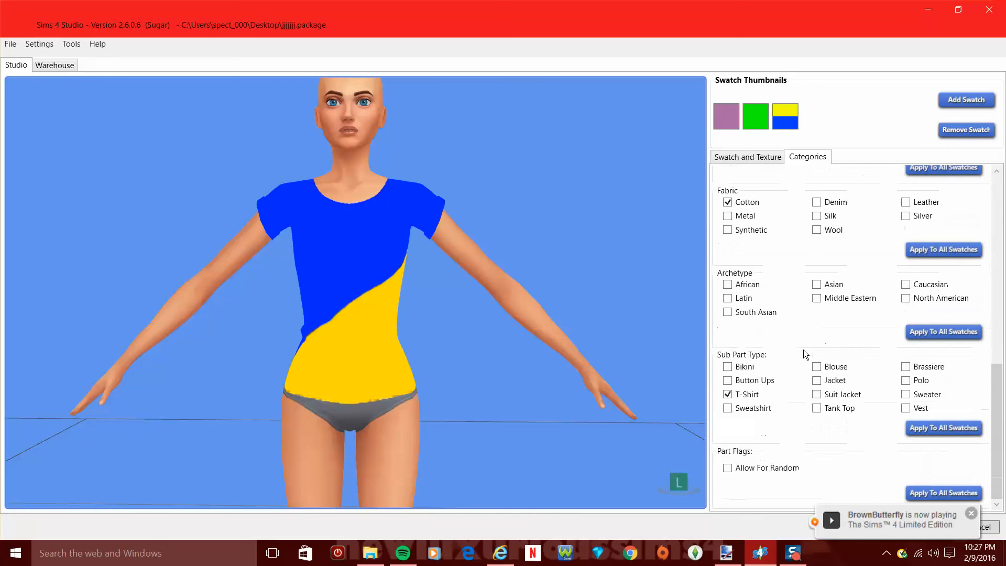
pyautogui.click(969, 511)
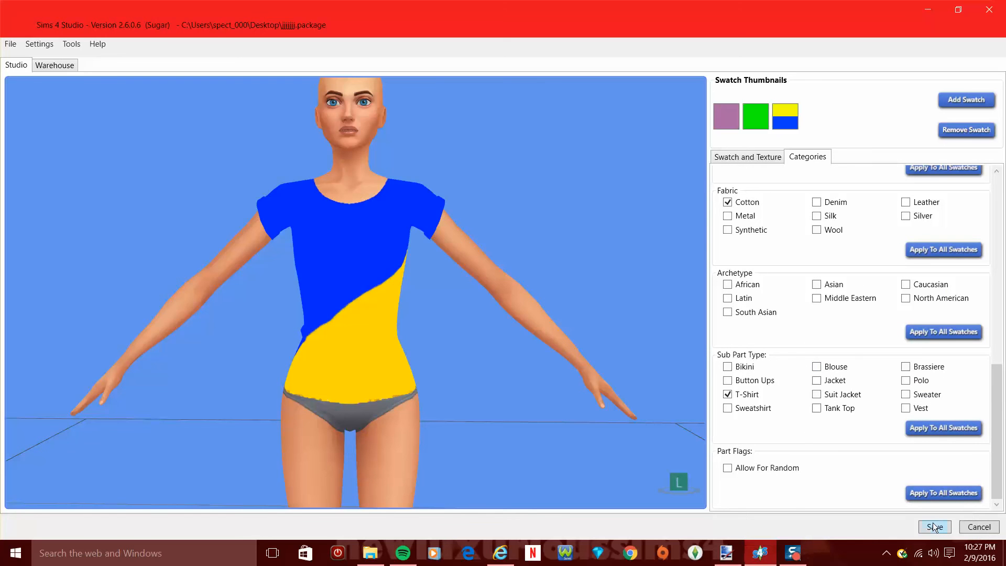
pyautogui.click(928, 527)
pyautogui.click(555, 319)
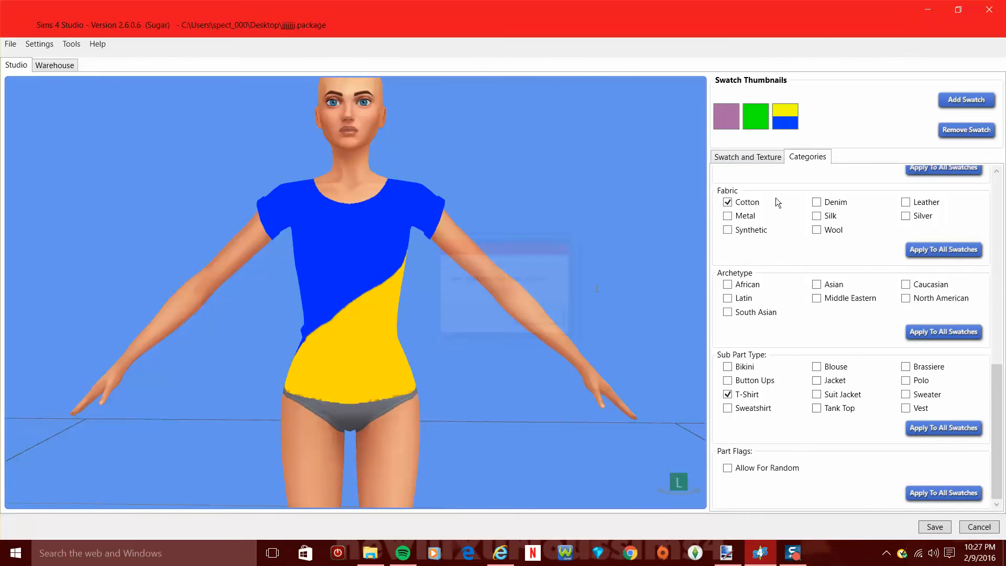
# - Examine the purple, green and yellow-and-blue swatches on the model, comparing the shirt's textures from slightly different angles
pyautogui.click(762, 160)
pyautogui.click(726, 119)
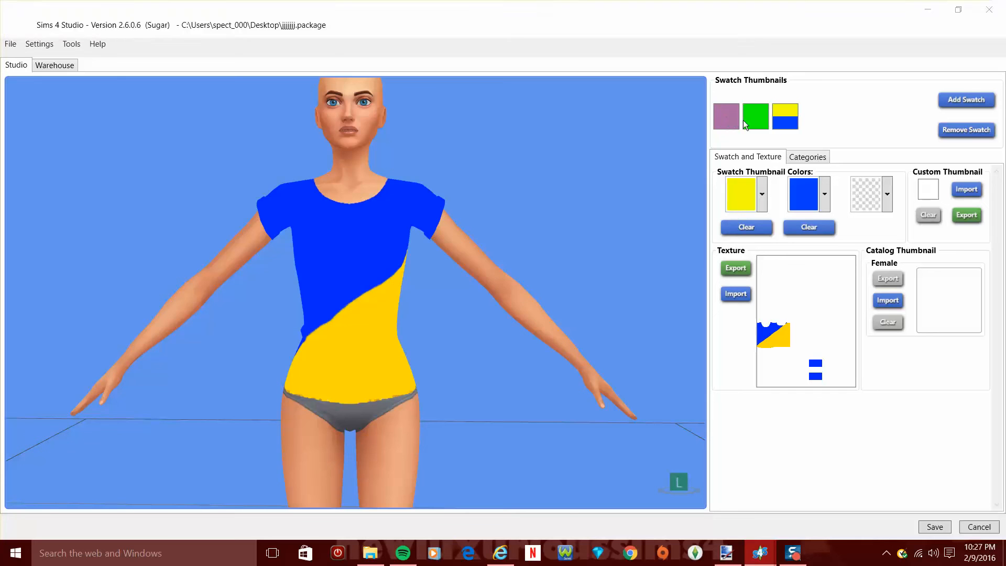
pyautogui.click(757, 123)
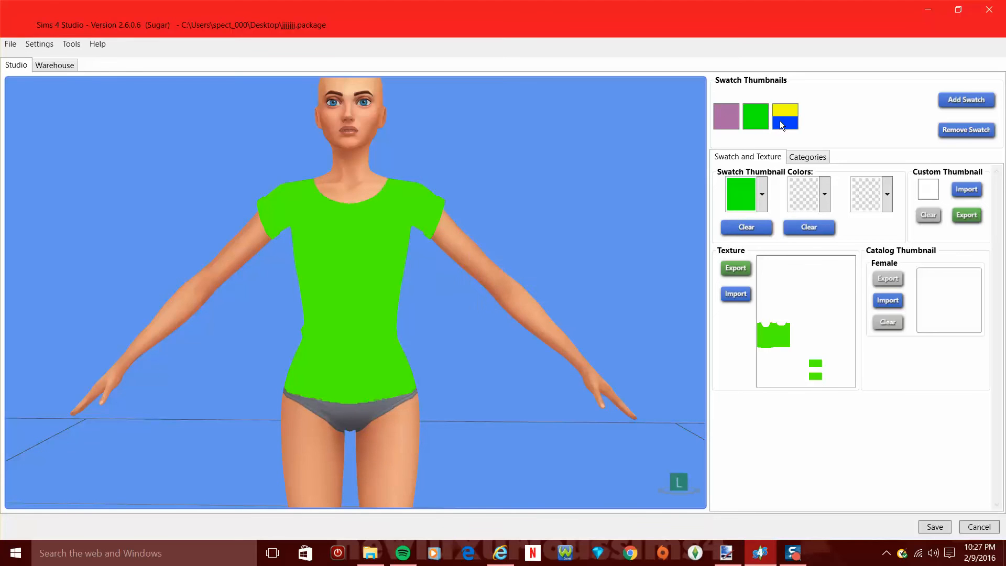
pyautogui.click(780, 125)
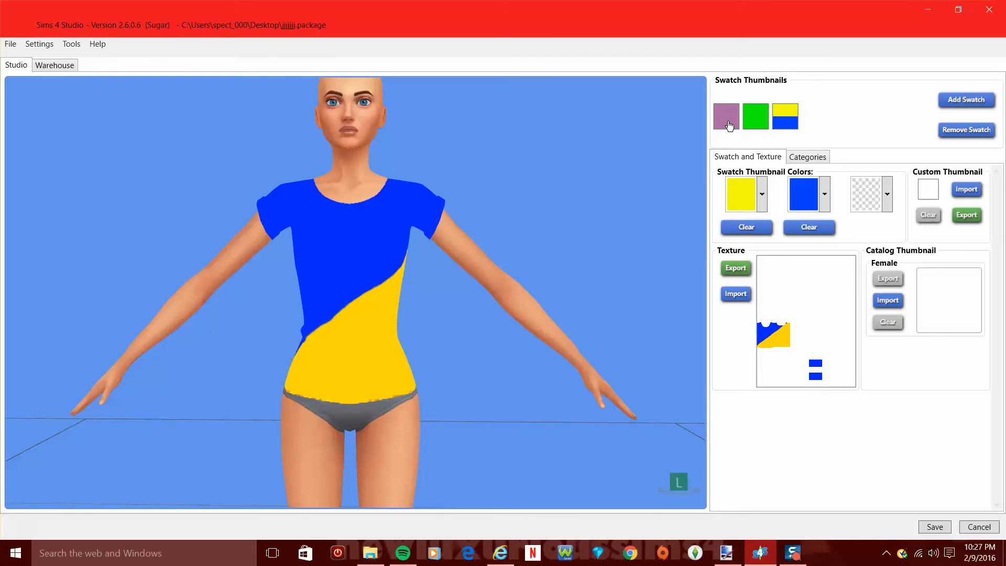
pyautogui.click(731, 118)
pyautogui.click(746, 116)
pyautogui.click(786, 121)
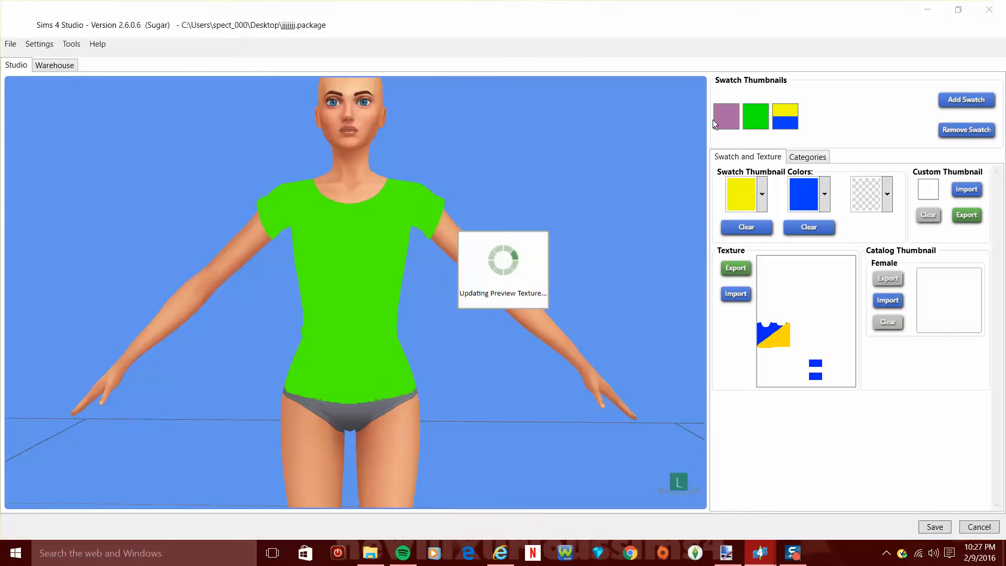
pyautogui.click(730, 122)
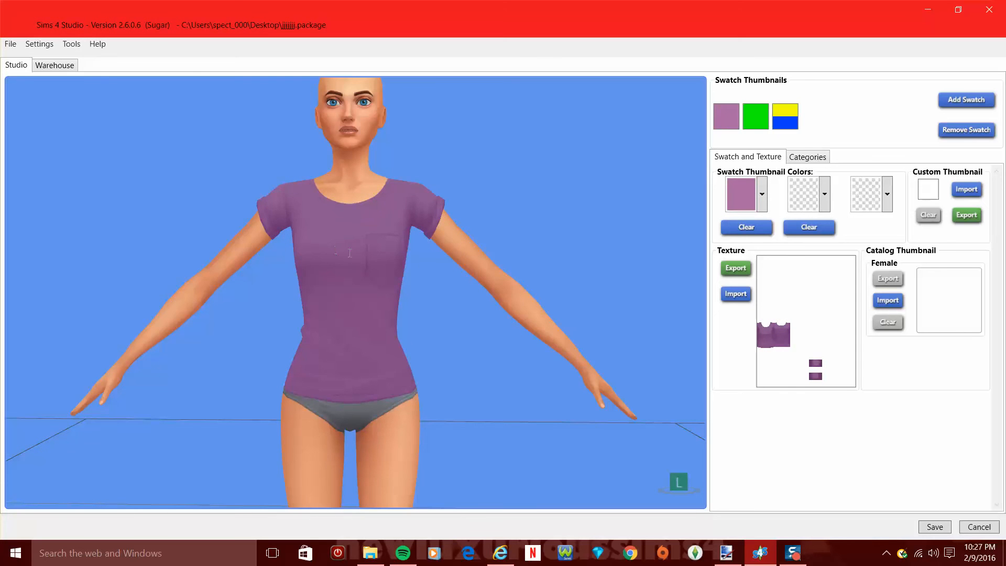
pyautogui.moveTo(383, 291)
pyautogui.mouseDown()
pyautogui.moveTo(608, 318)
pyautogui.moveTo(367, 283)
pyautogui.mouseUp()
pyautogui.click(758, 119)
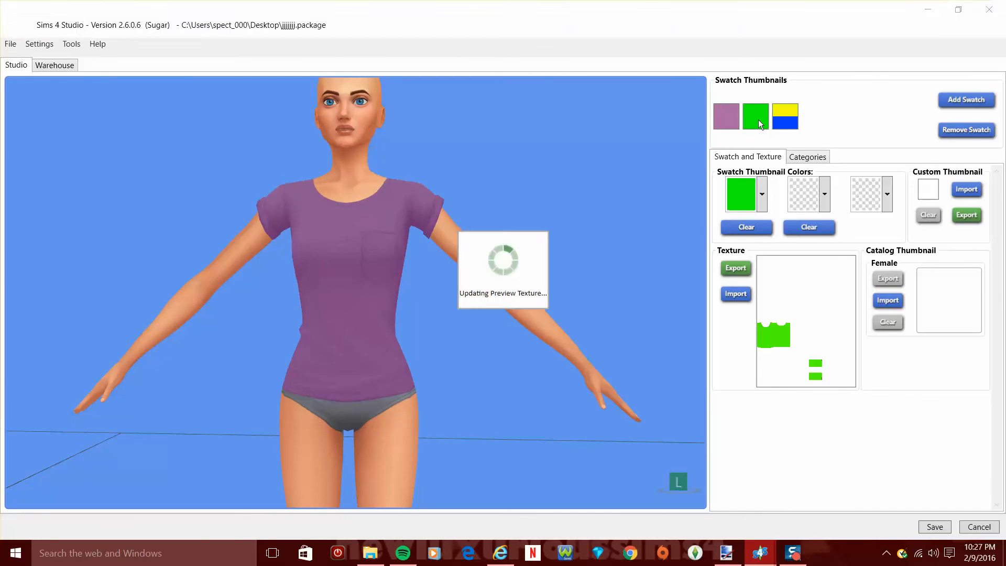
pyautogui.moveTo(330, 356); pyautogui.dragTo(372, 382)
pyautogui.click(786, 125)
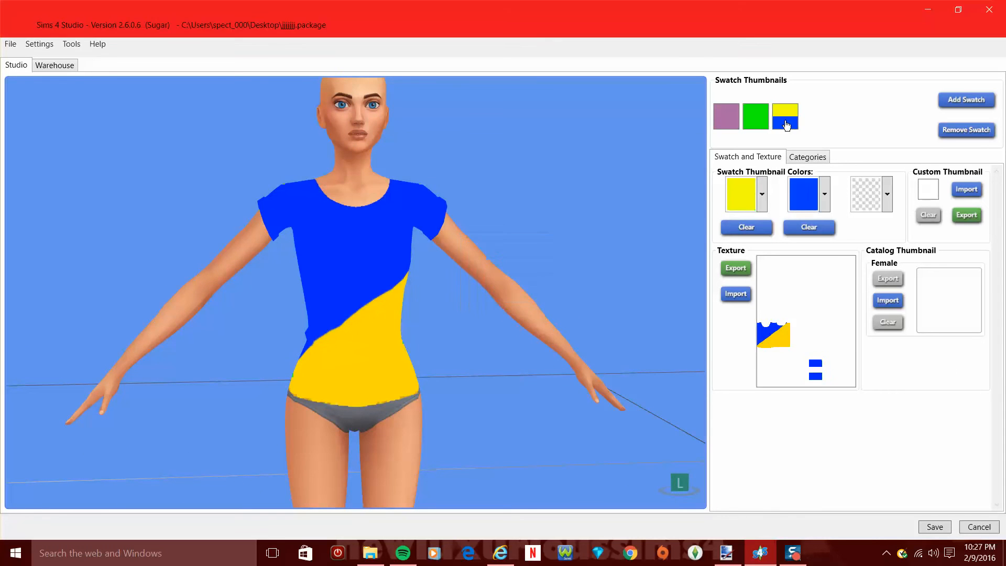
pyautogui.moveTo(426, 277); pyautogui.dragTo(277, 282)
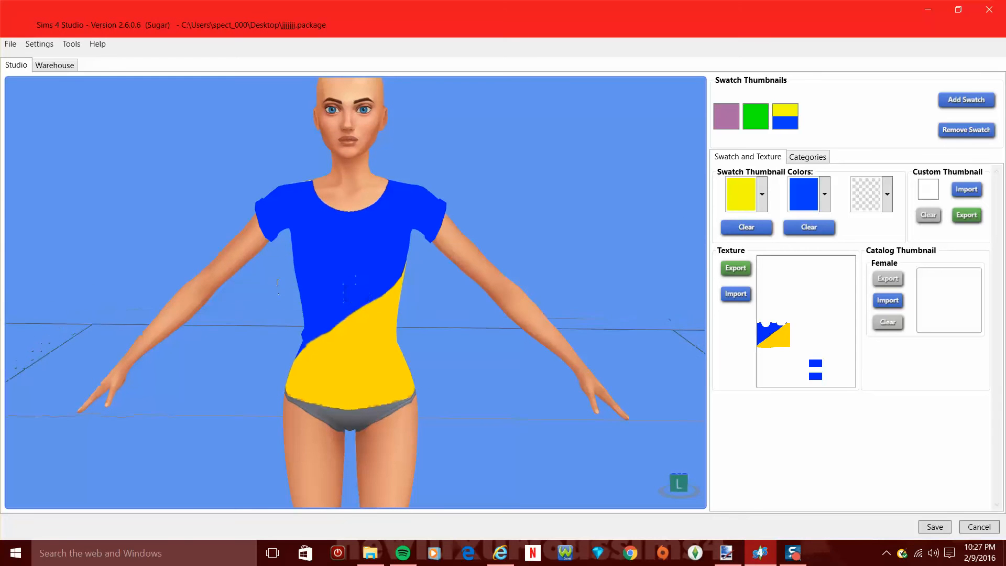
# - Save the T-shirt package again and close the project to return to the start screen
pyautogui.click(936, 528)
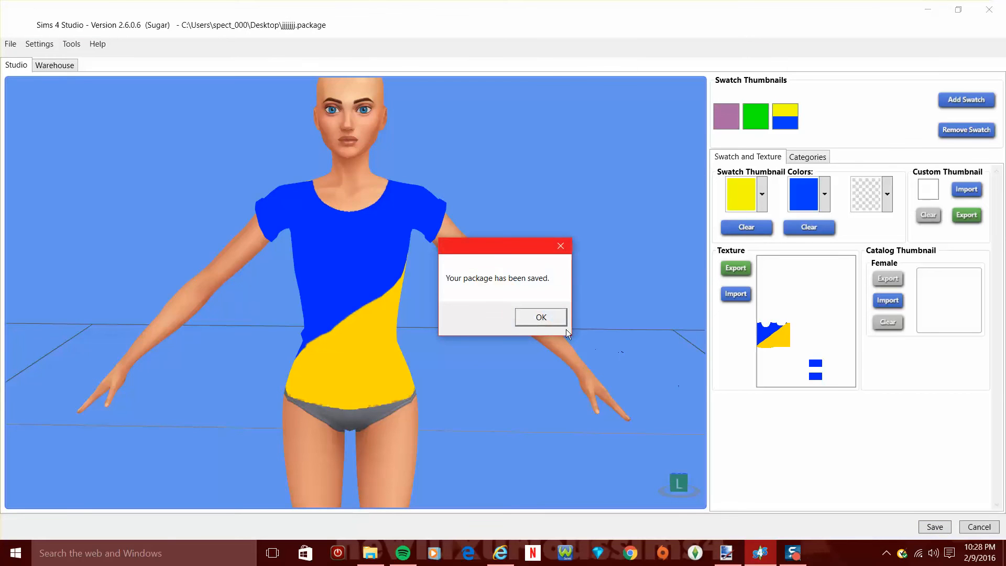
pyautogui.click(545, 317)
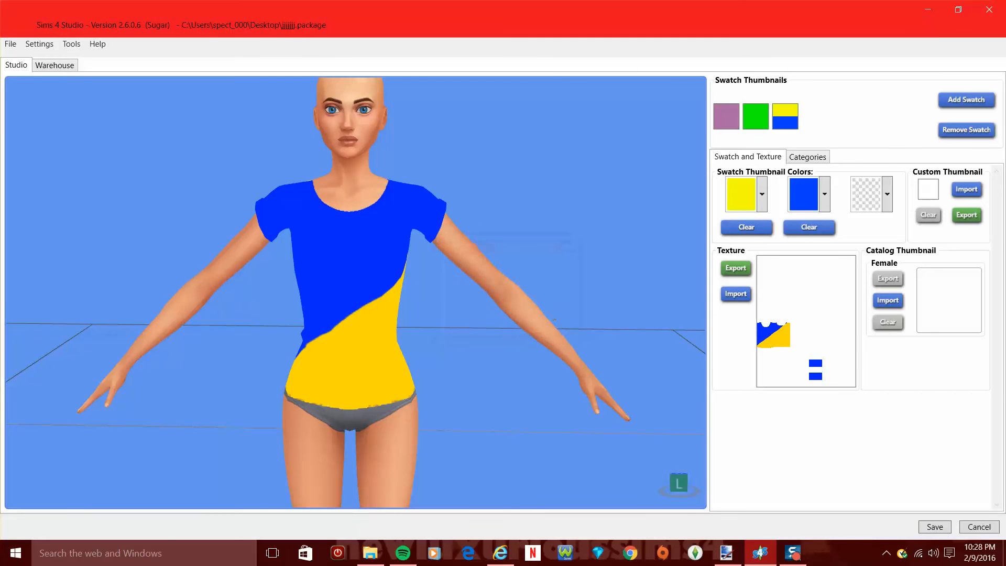
pyautogui.click(978, 527)
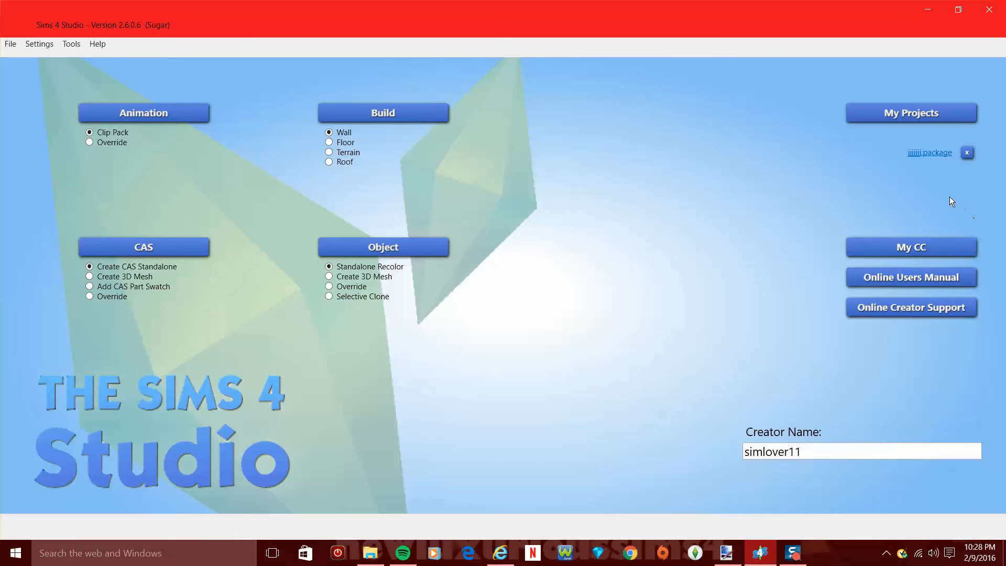
# - Reopen the saved package from the recent projects to check its swatches, close it and exit the program
pyautogui.click(936, 155)
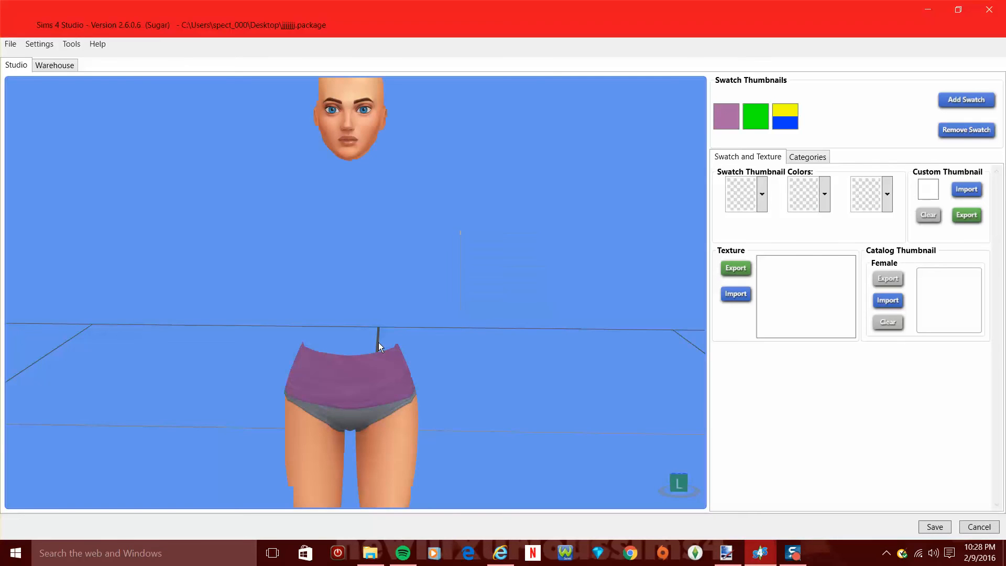
pyautogui.click(991, 530)
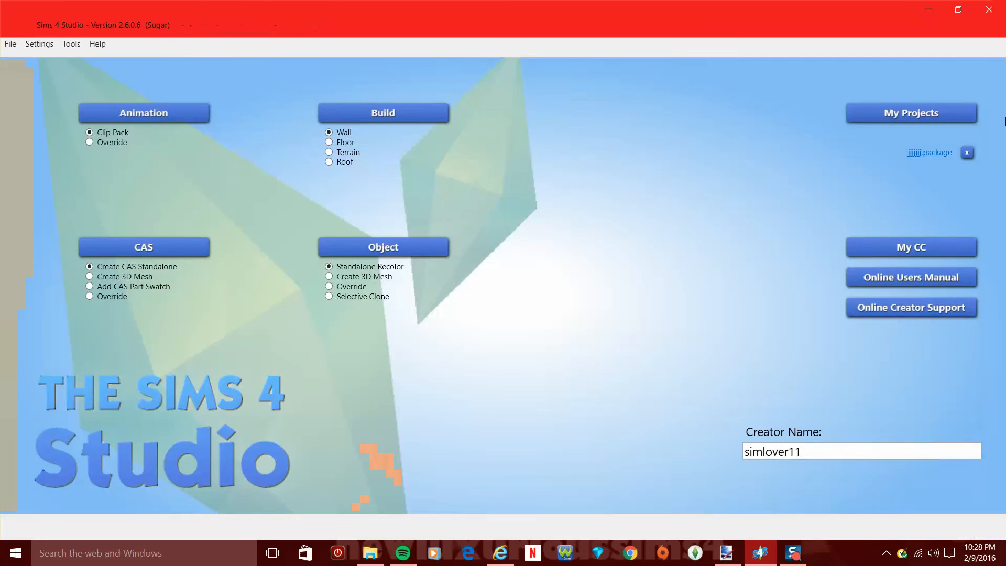
pyautogui.click(985, 13)
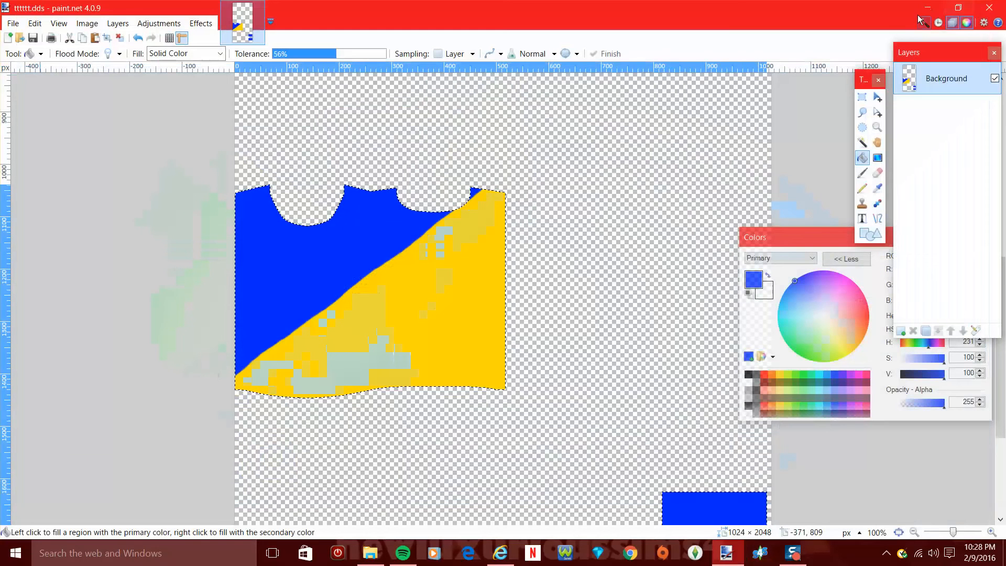
# - Minimize the texture image's window and rename the saved T-shirt package in the Desktop folder as Demo
pyautogui.click(925, 13)
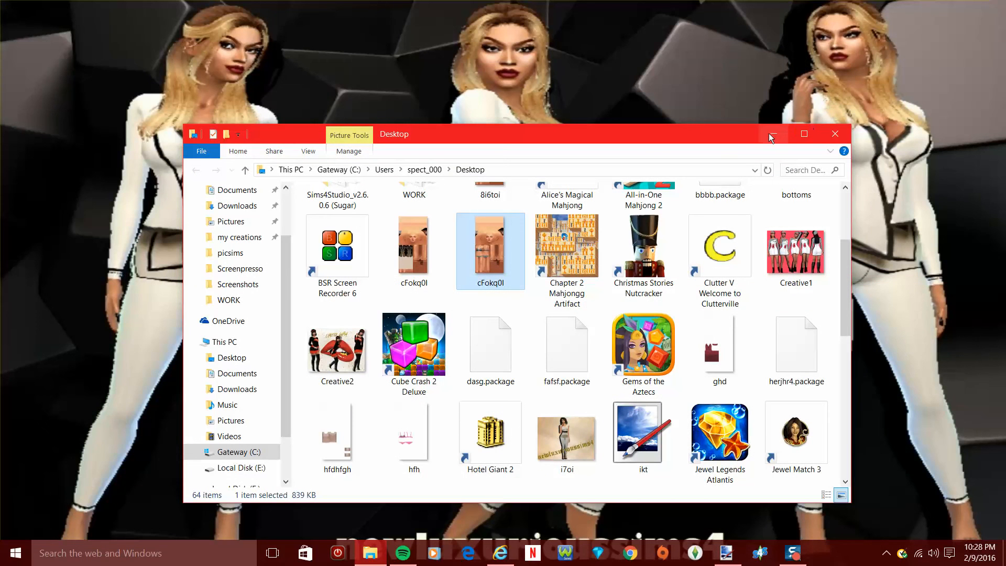
pyautogui.scroll(-5, 572, 390)
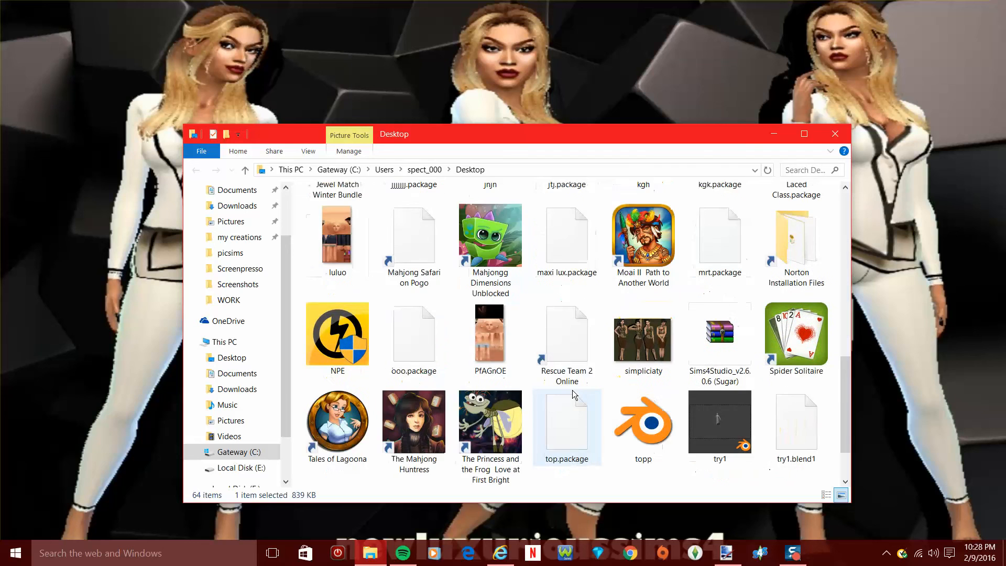
pyautogui.scroll(-2, 572, 390)
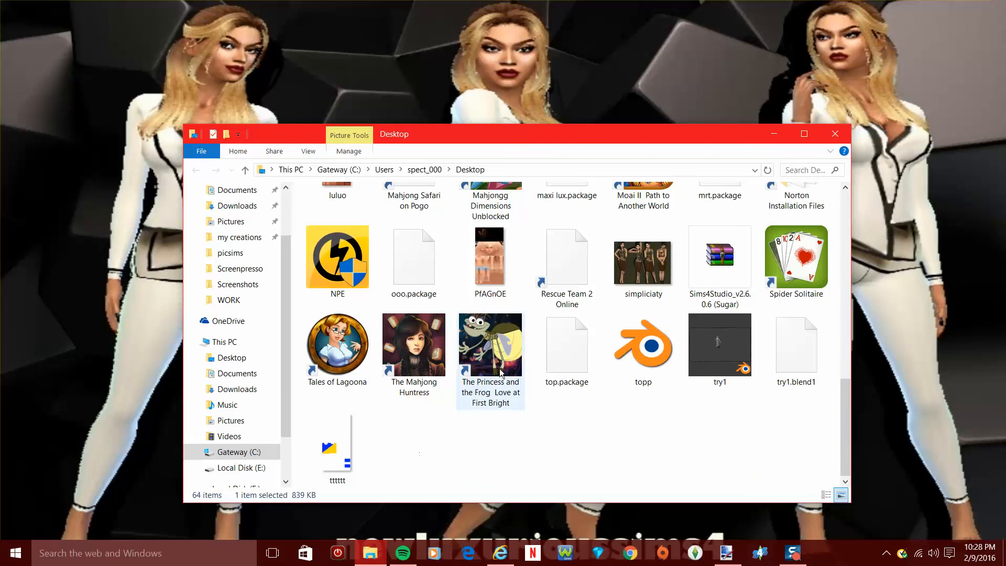
pyautogui.scroll(3, 703, 356)
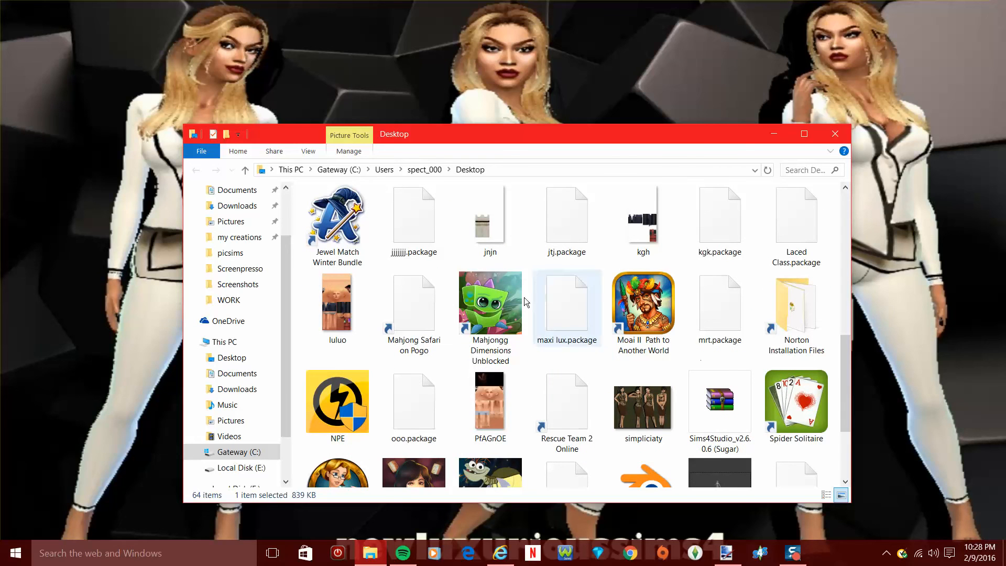
pyautogui.click(402, 234)
pyautogui.rightClick(405, 228)
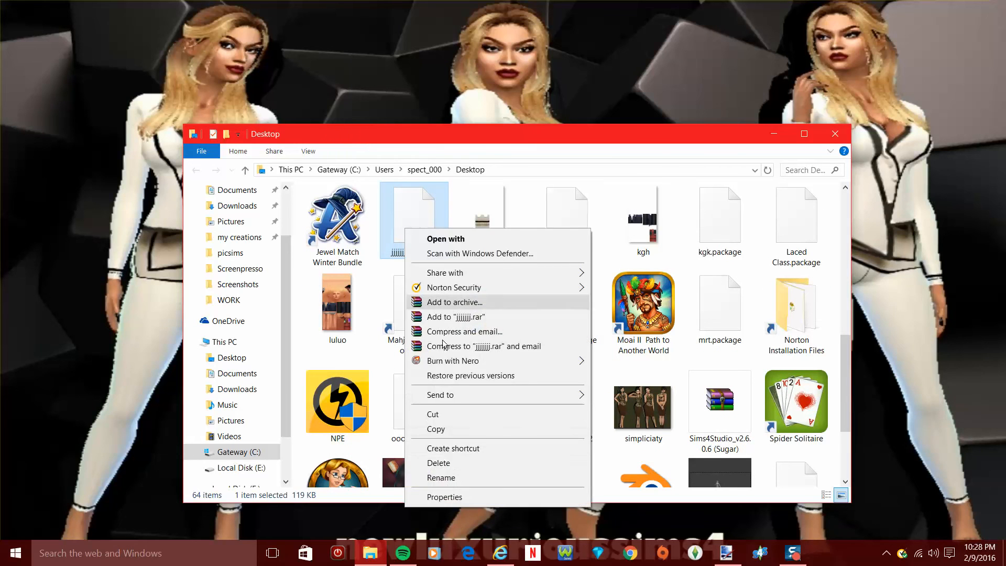
pyautogui.click(448, 479)
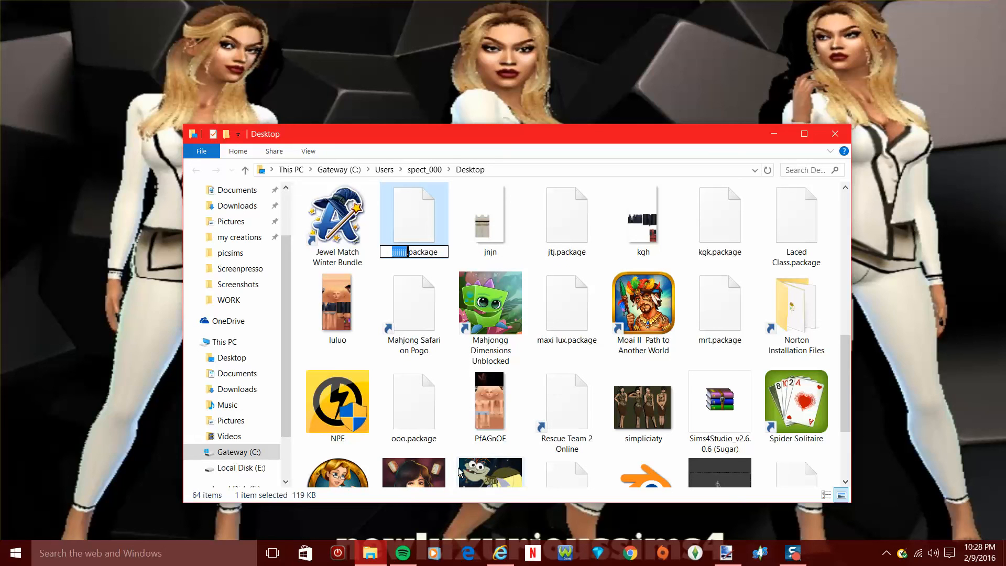
pyautogui.write('Demo')
pyautogui.click(442, 219)
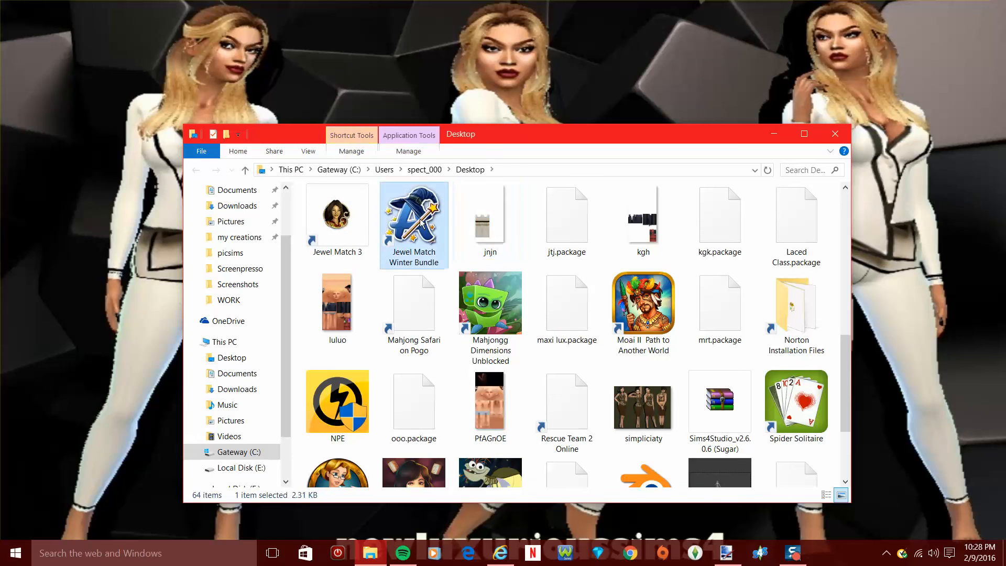
# - Locate the renamed Demo.package among the Desktop files and select it
pyautogui.click(482, 218)
pyautogui.scroll(-3, 605, 345)
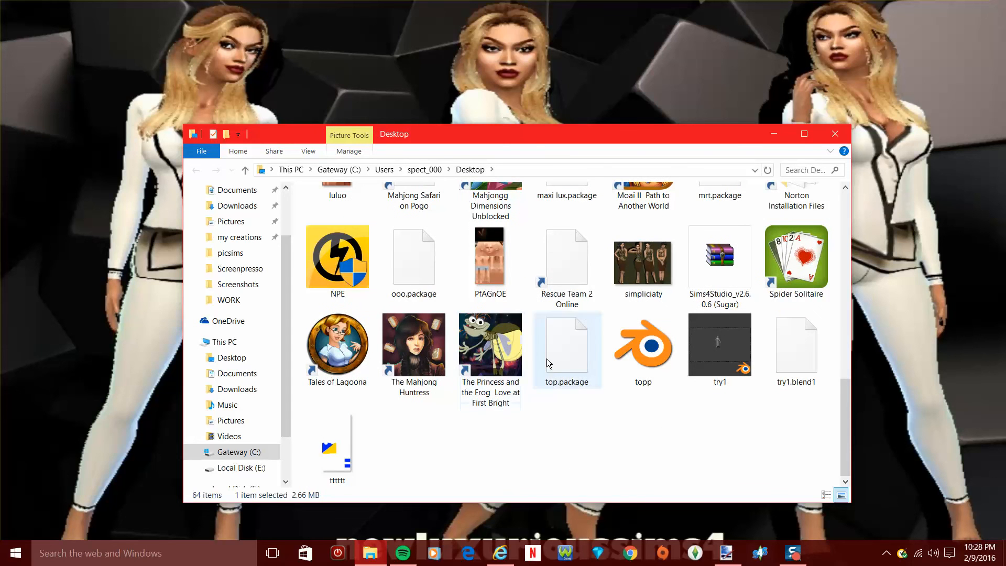
pyautogui.scroll(10, 529, 369)
pyautogui.scroll(-2, 549, 359)
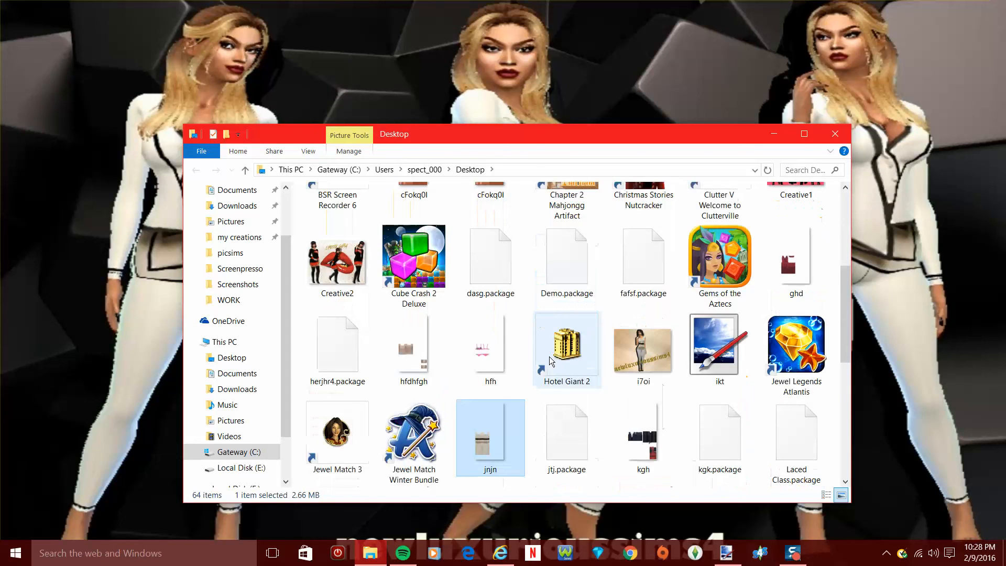
pyautogui.click(559, 265)
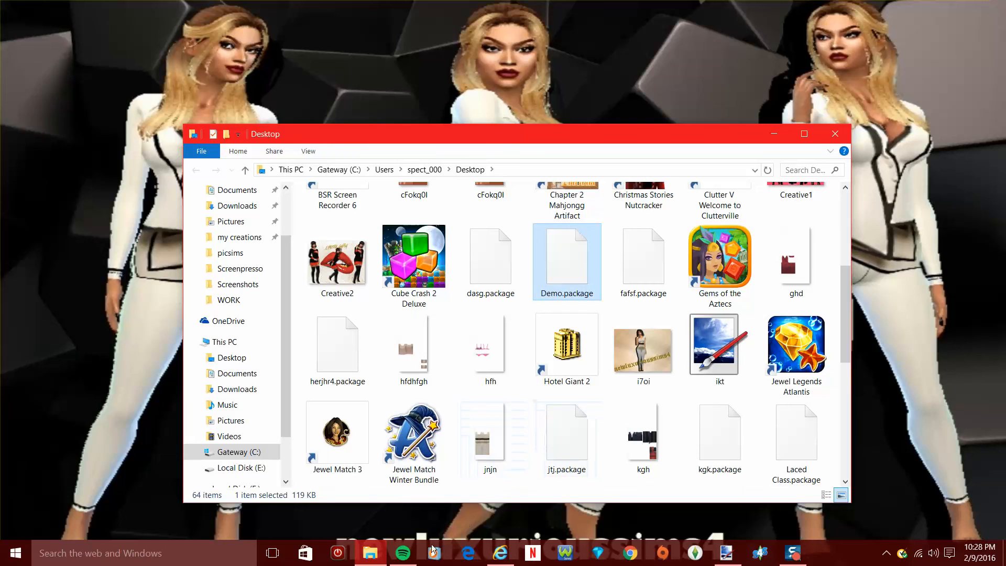
# - Open a second File Explorer window and go to Documents > Electronic Arts > The Sims 4 > Mods
pyautogui.rightClick(377, 553)
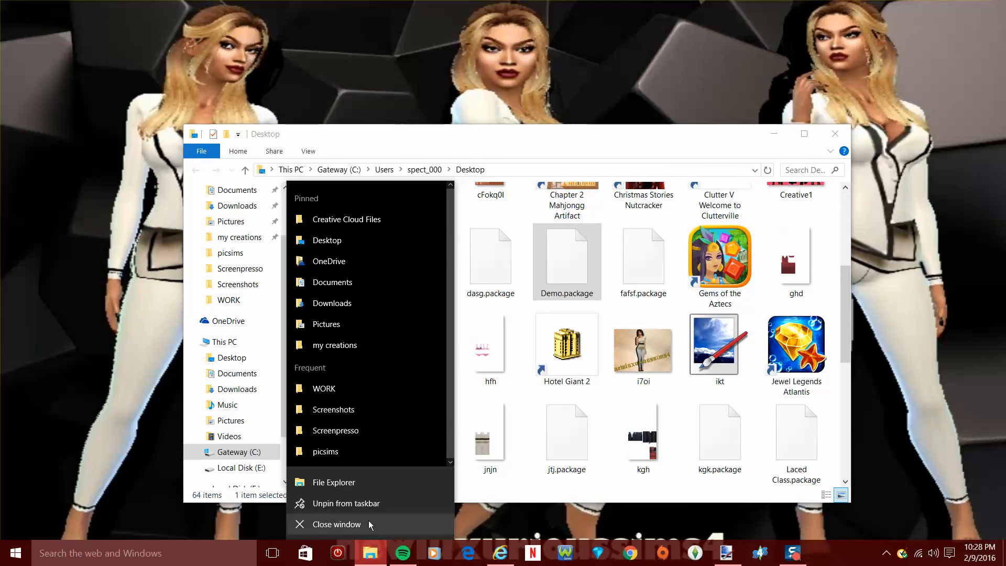
pyautogui.click(333, 481)
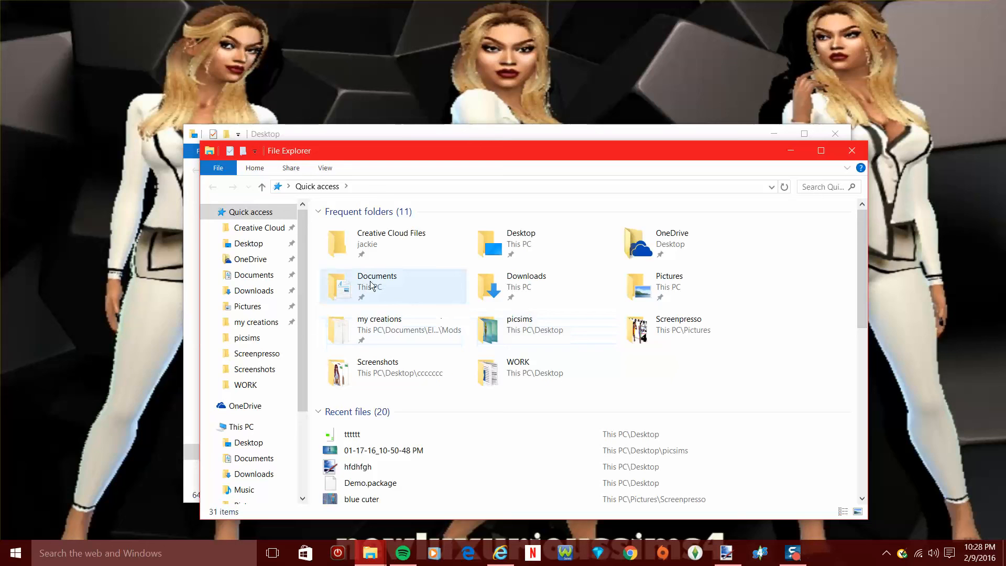
pyautogui.doubleClick(365, 285)
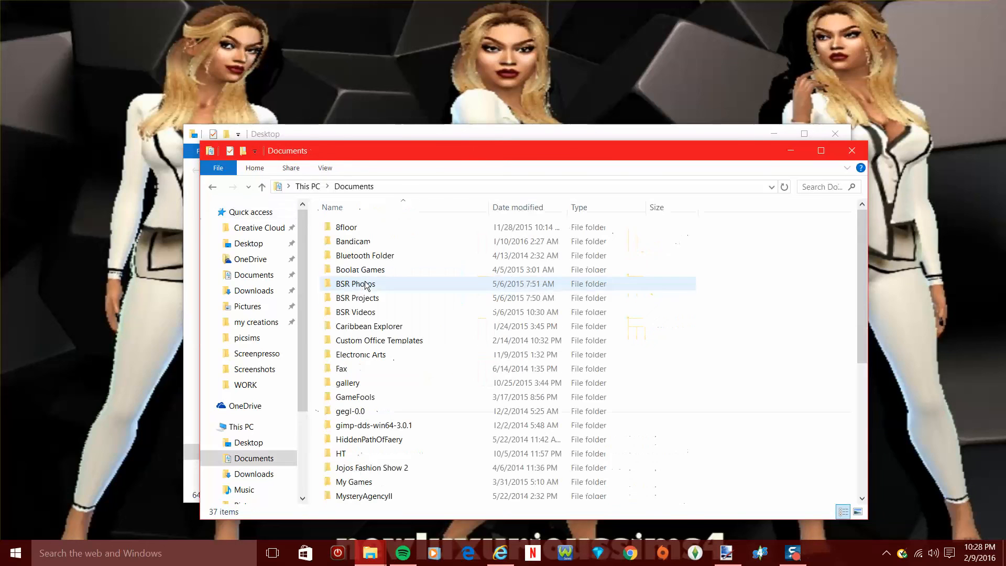
pyautogui.doubleClick(347, 354)
pyautogui.doubleClick(380, 231)
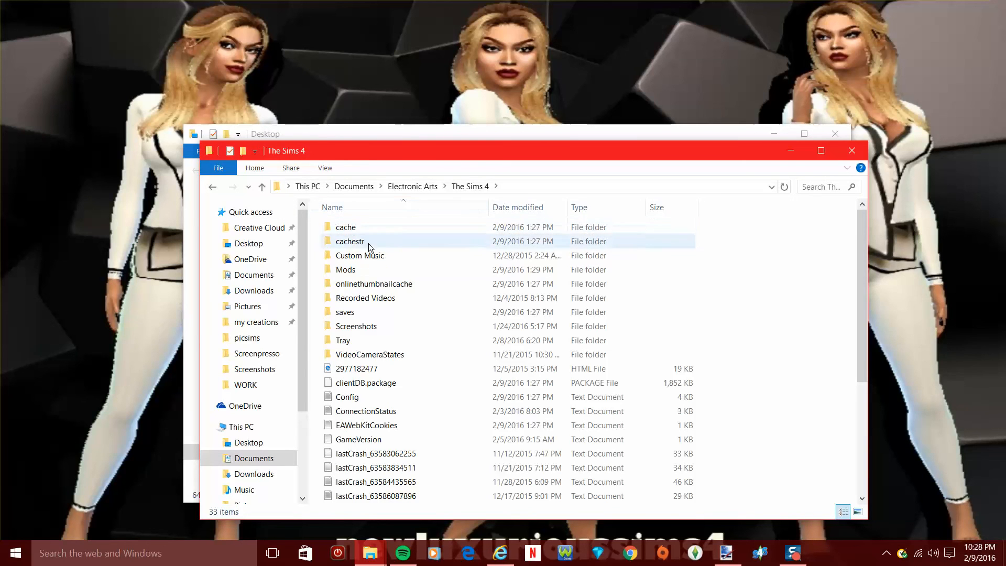
pyautogui.doubleClick(346, 270)
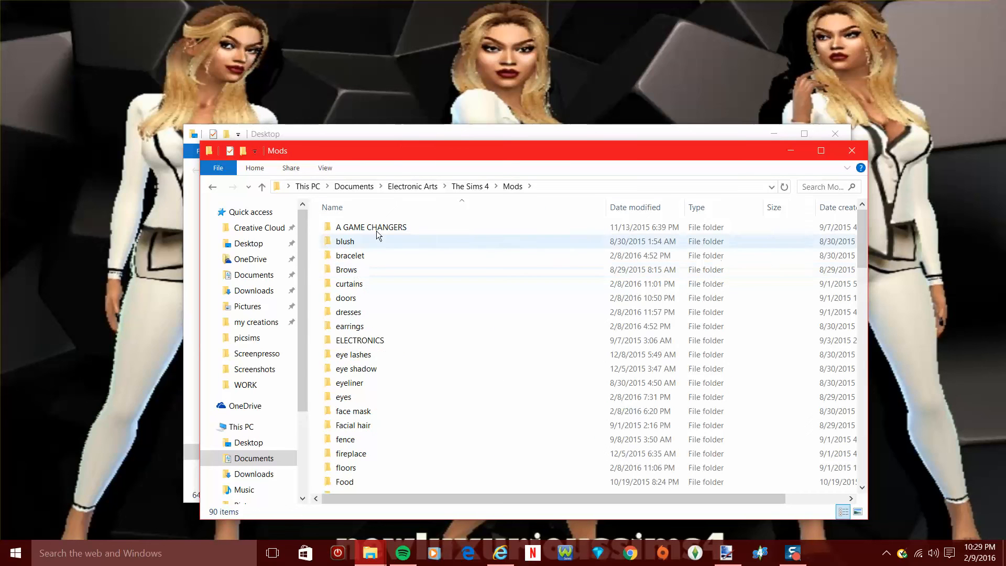
# - Move the Mods window clear of the Desktop window and open its "my creations" subfolder
pyautogui.moveTo(391, 158); pyautogui.dragTo(301, 36)
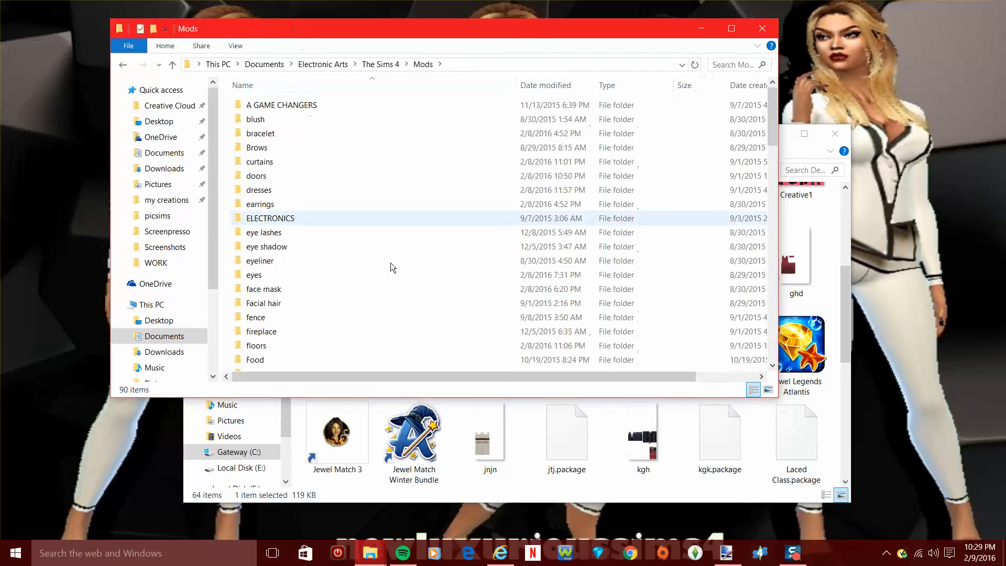
pyautogui.scroll(-10, 395, 271)
pyautogui.scroll(-8, 396, 271)
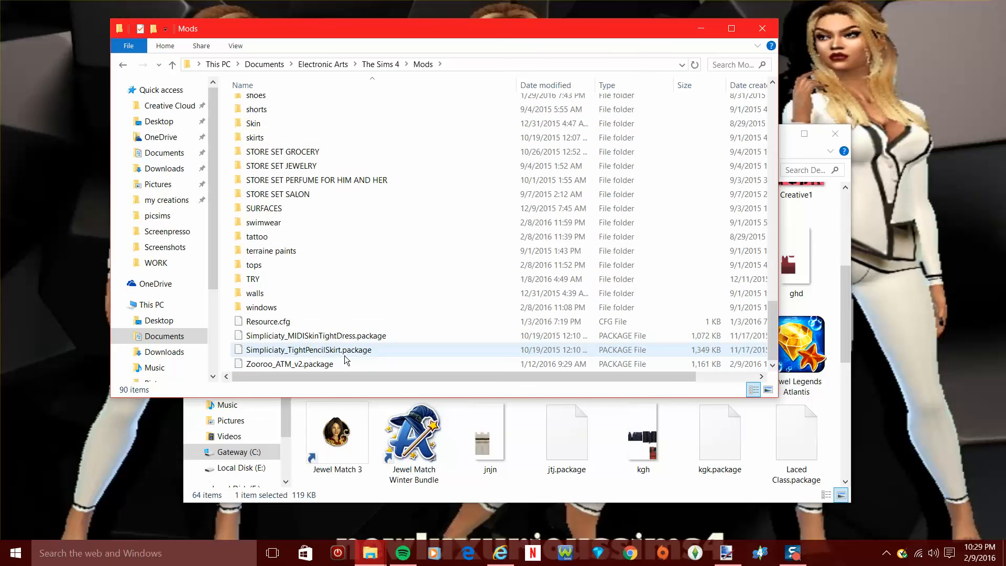
pyautogui.scroll(3, 353, 338)
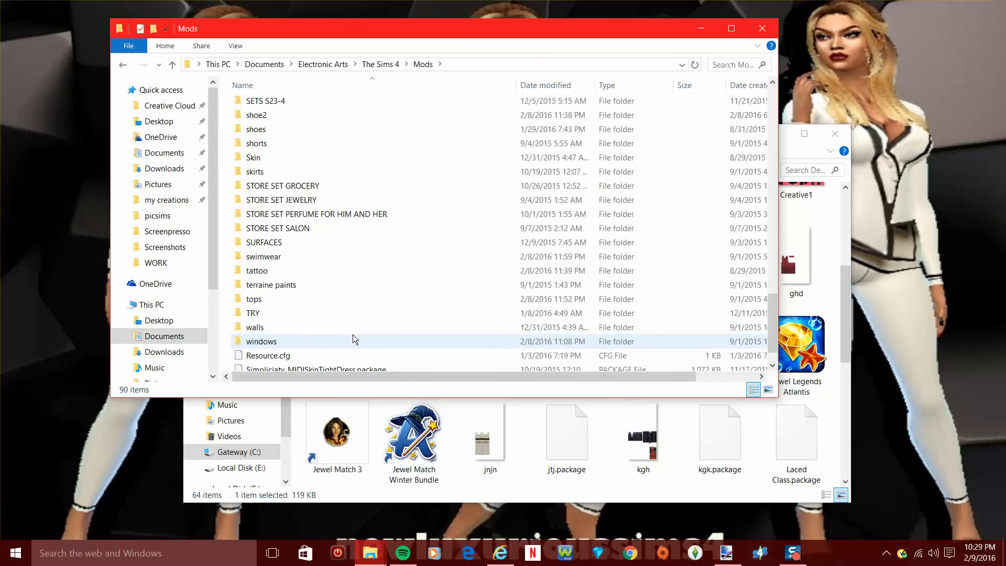
pyautogui.scroll(15, 353, 338)
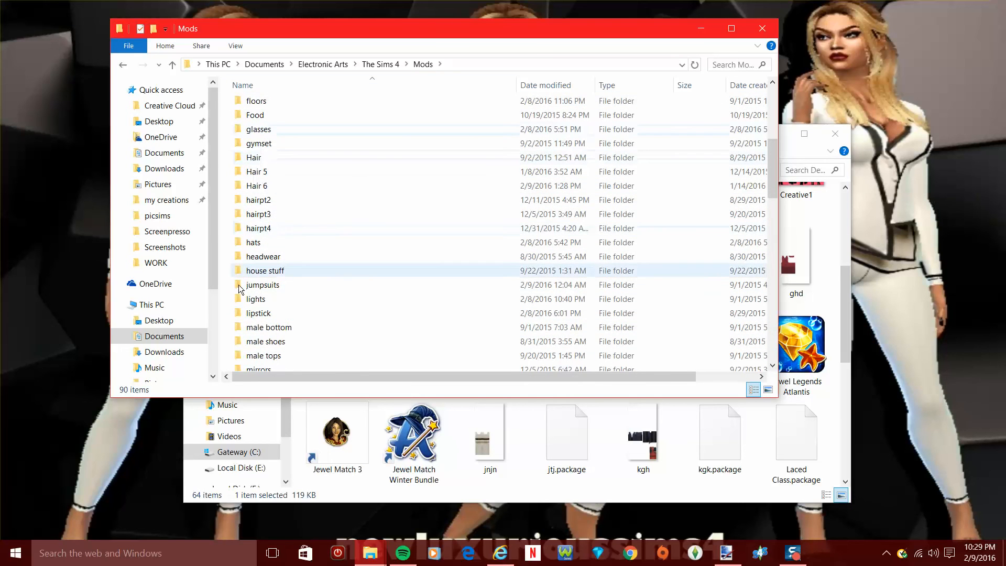
pyautogui.scroll(3, 302, 309)
pyautogui.scroll(2, 302, 309)
pyautogui.scroll(-7, 302, 309)
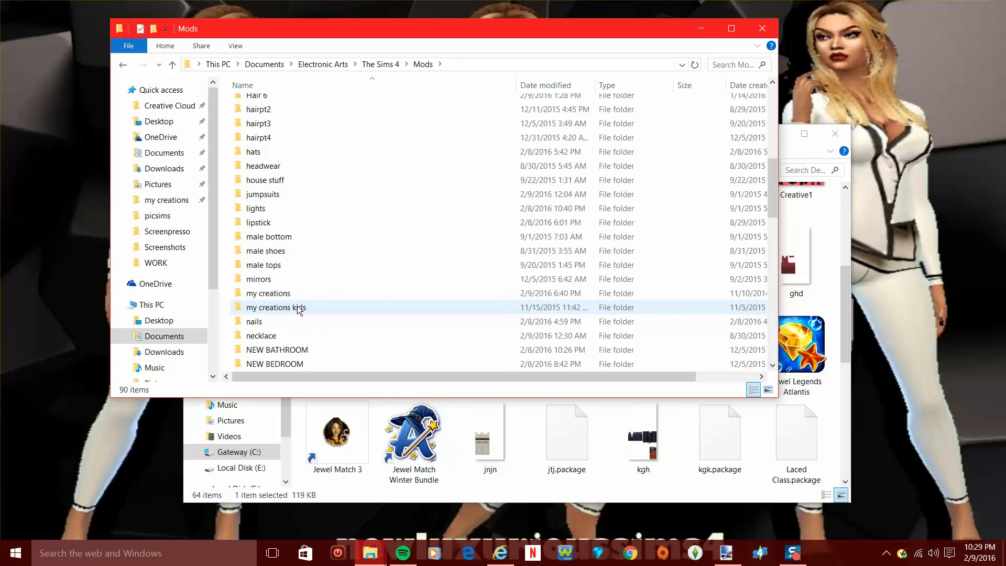
pyautogui.doubleClick(268, 293)
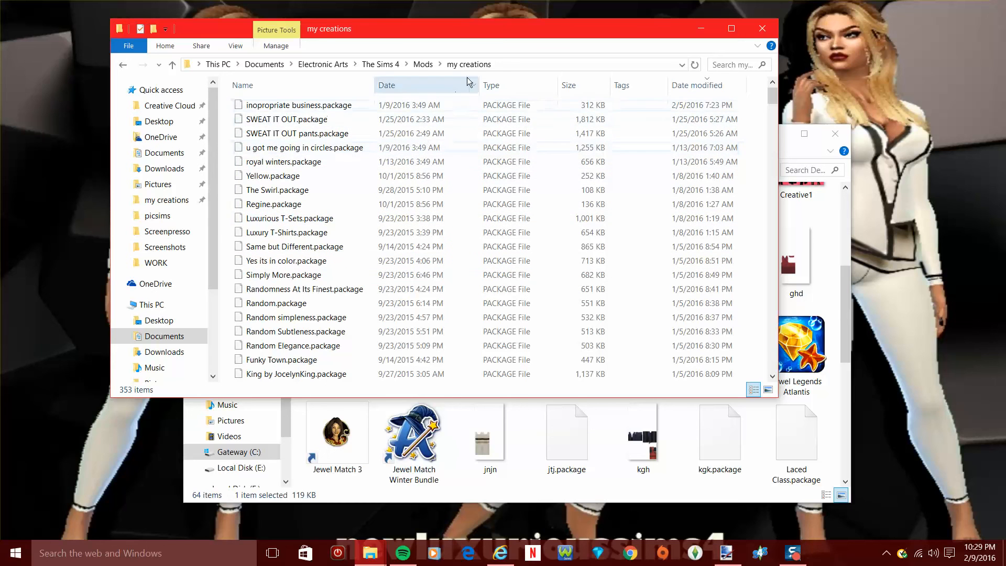
# - Arrange the two folder windows side by side, move Demo.package from the Desktop into "my creations", and minimize the Desktop window
pyautogui.moveTo(480, 32); pyautogui.dragTo(379, 22)
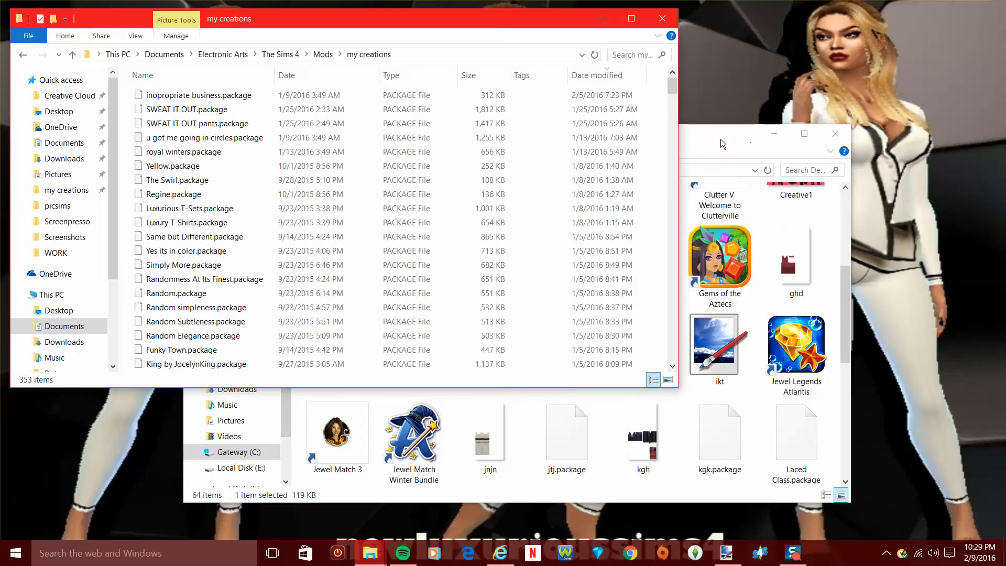
pyautogui.click(698, 137)
pyautogui.moveTo(600, 137); pyautogui.dragTo(838, 146)
pyautogui.moveTo(814, 275); pyautogui.dragTo(261, 141)
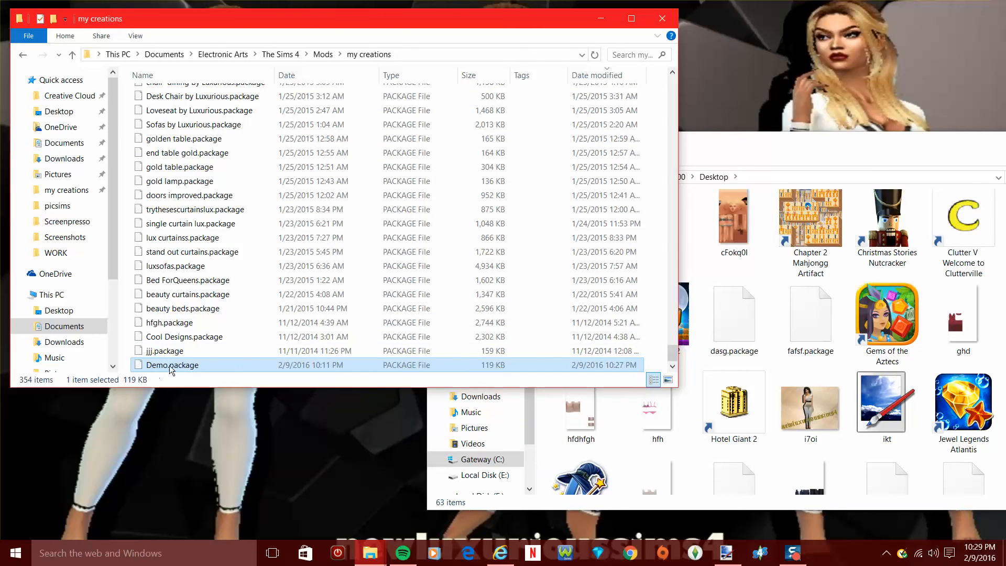
pyautogui.click(837, 149)
pyautogui.moveTo(726, 147); pyautogui.dragTo(478, 144)
pyautogui.click(770, 136)
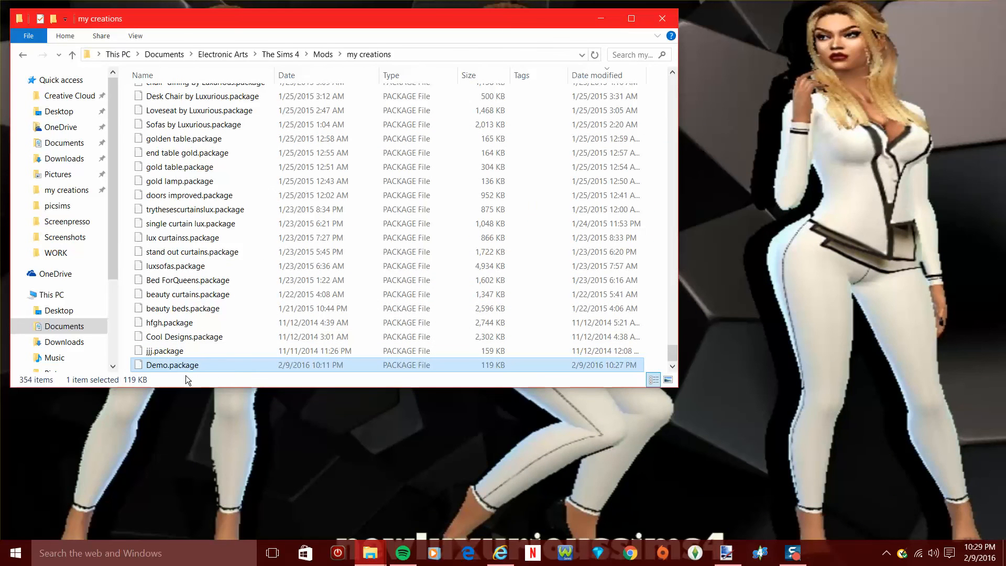
# - Bring back the Desktop folder window and open the Screenpresso folder inside Pictures from it
pyautogui.click(792, 553)
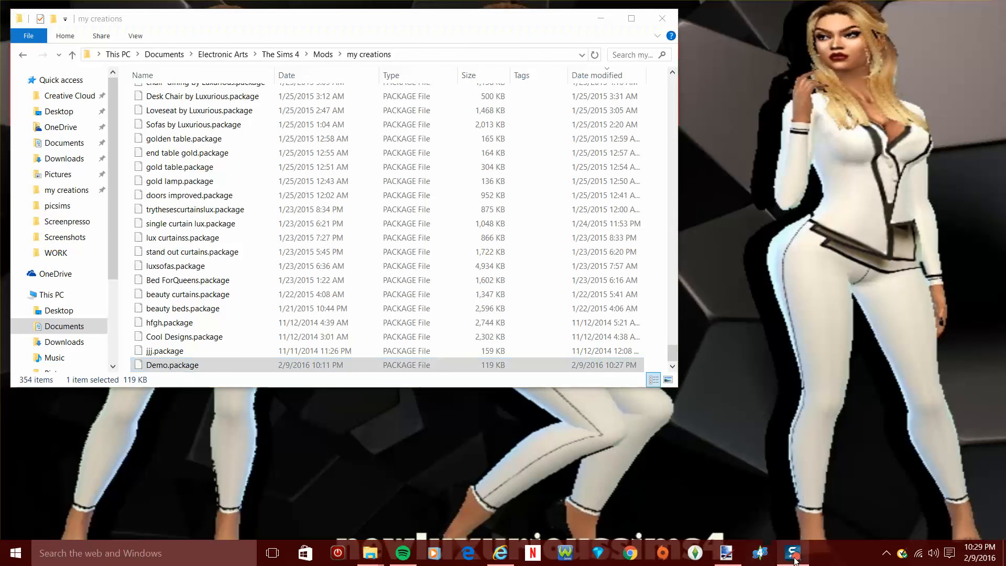
pyautogui.moveTo(726, 553)
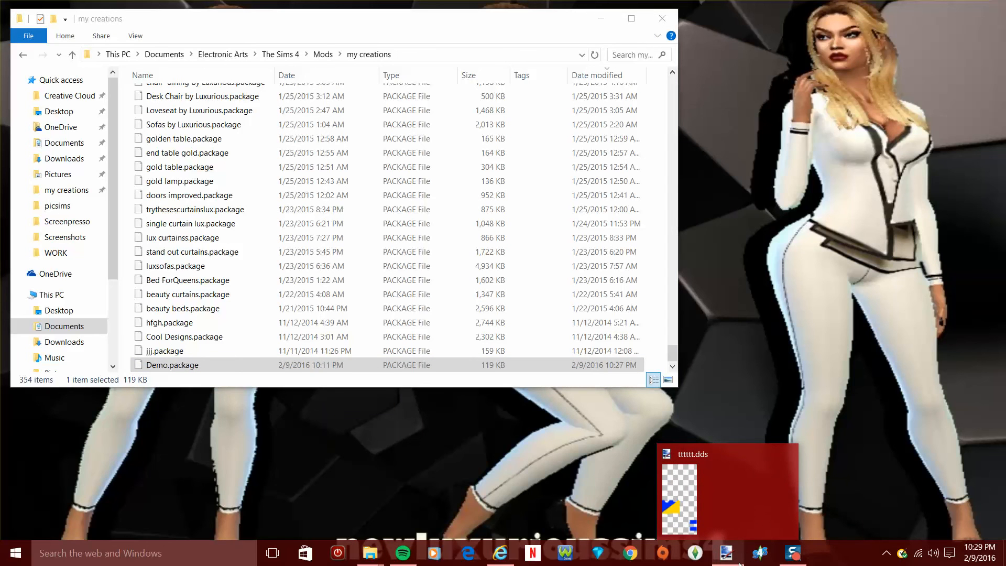
pyautogui.moveTo(371, 550)
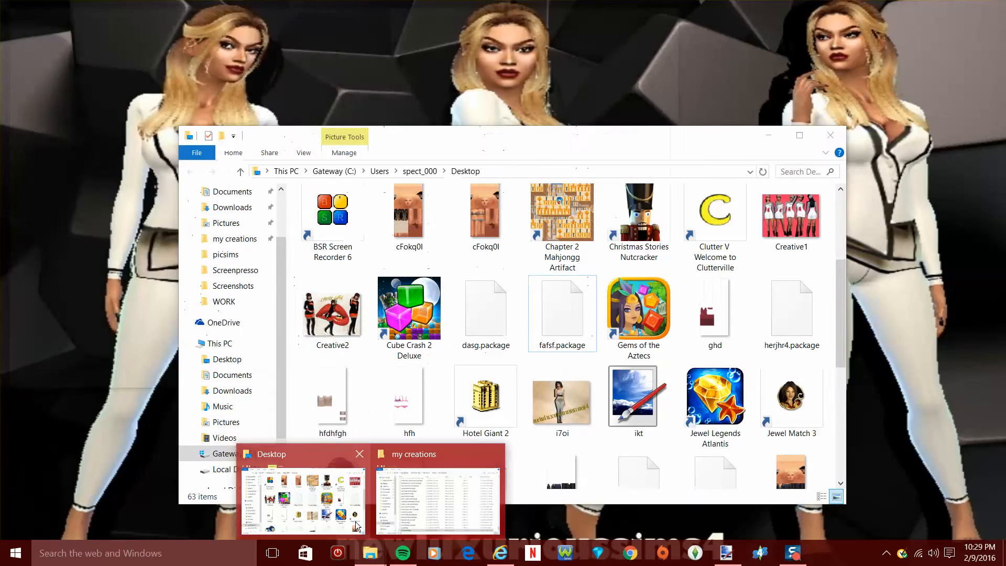
pyautogui.click(356, 525)
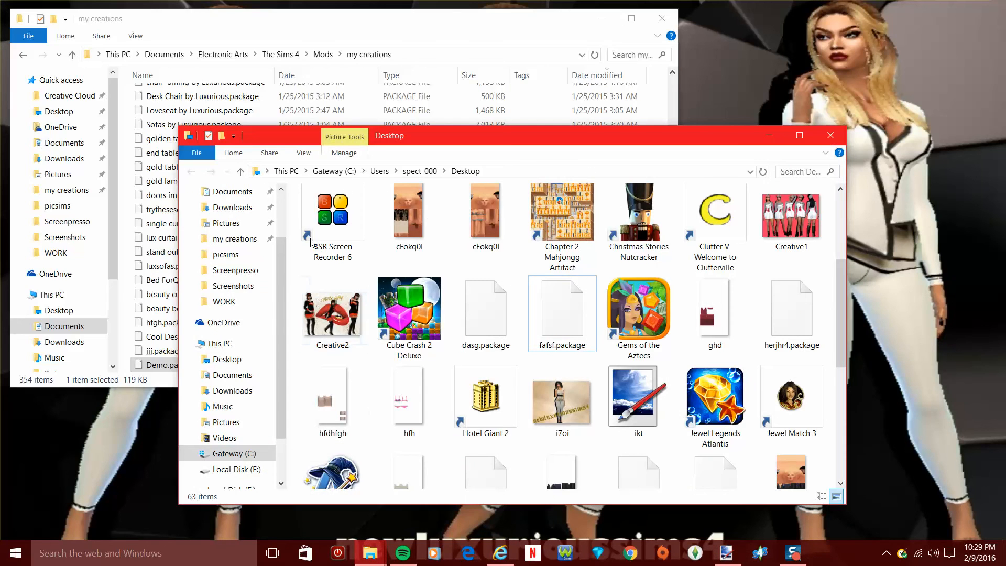
pyautogui.moveTo(457, 136); pyautogui.dragTo(445, 71)
pyautogui.scroll(3, 507, 152)
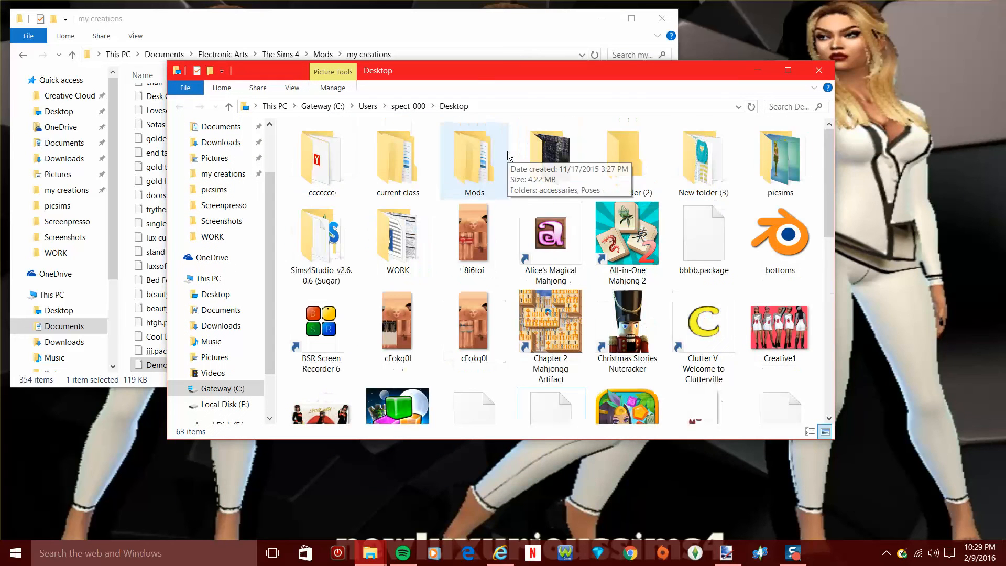
pyautogui.click(769, 178)
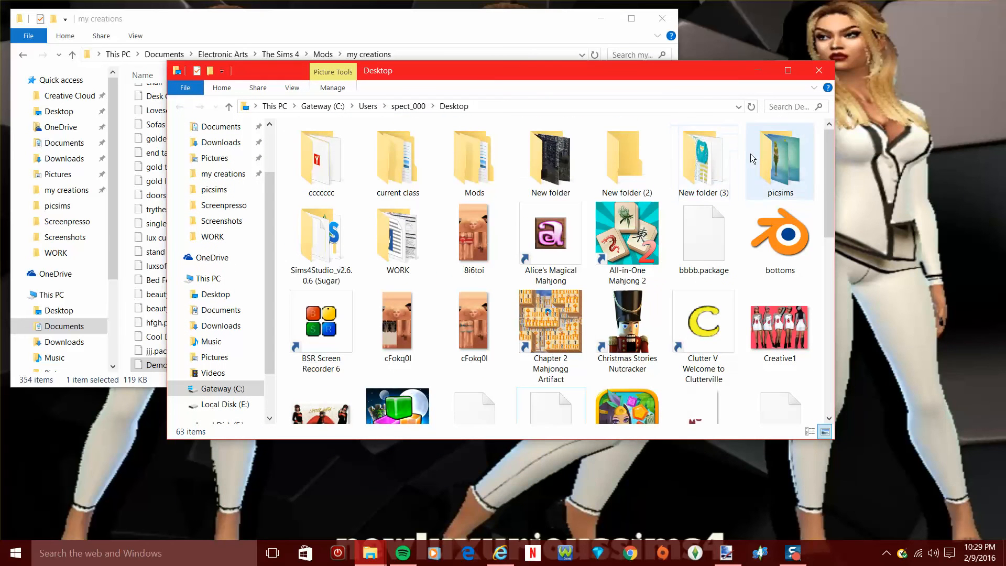
pyautogui.click(223, 158)
pyautogui.doubleClick(621, 179)
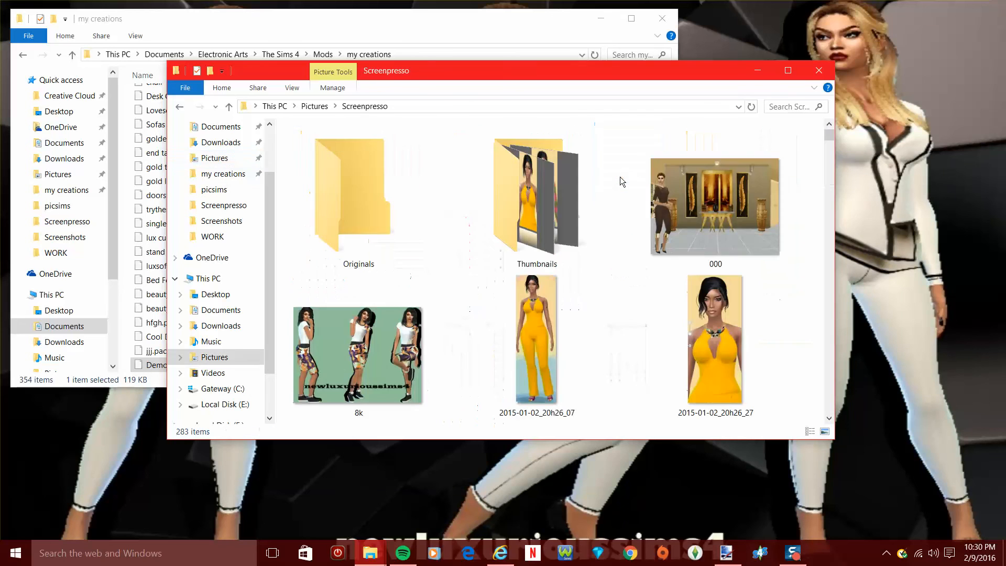
# - View the 8k picture in Photos to examine the example T-shirt outfit, and close both the picture and the Screenpresso folder
pyautogui.scroll(-5, 613, 236)
pyautogui.scroll(3, 346, 250)
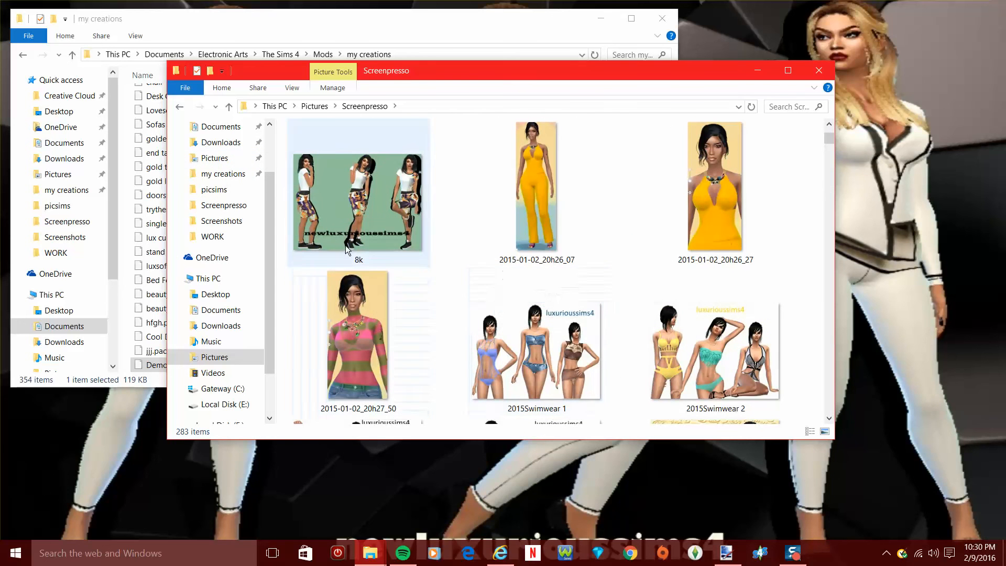
pyautogui.doubleClick(352, 219)
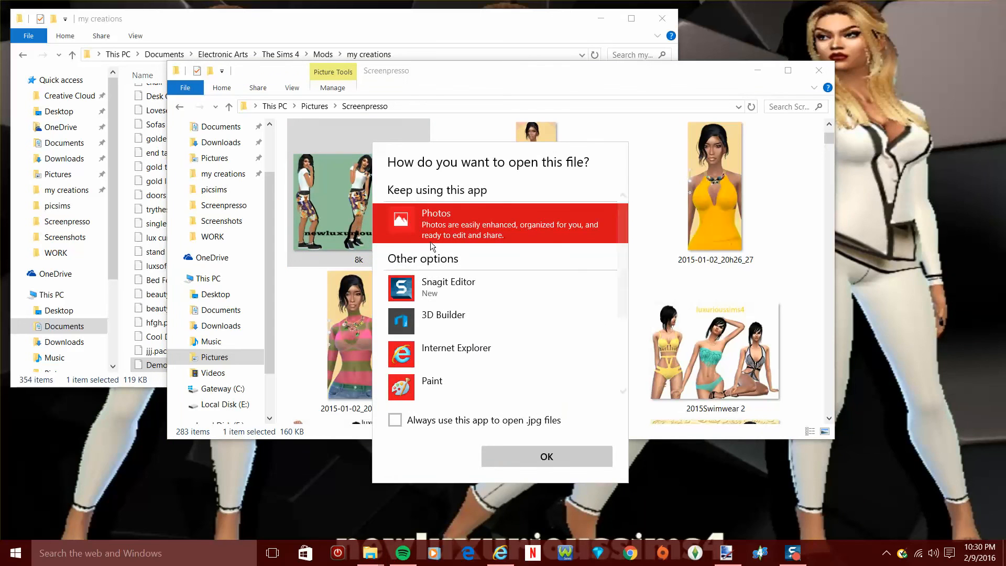
pyautogui.click(523, 451)
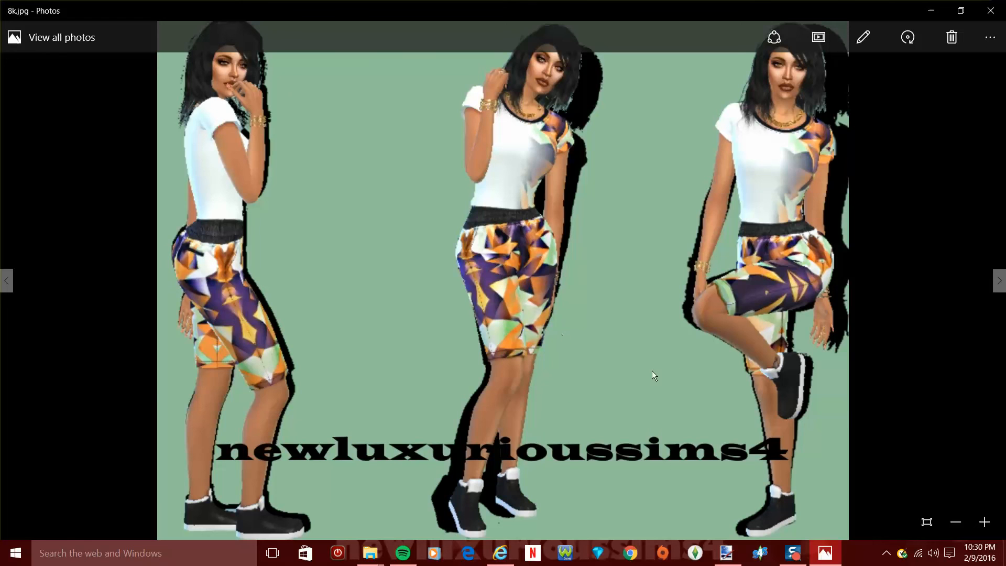
pyautogui.click(990, 10)
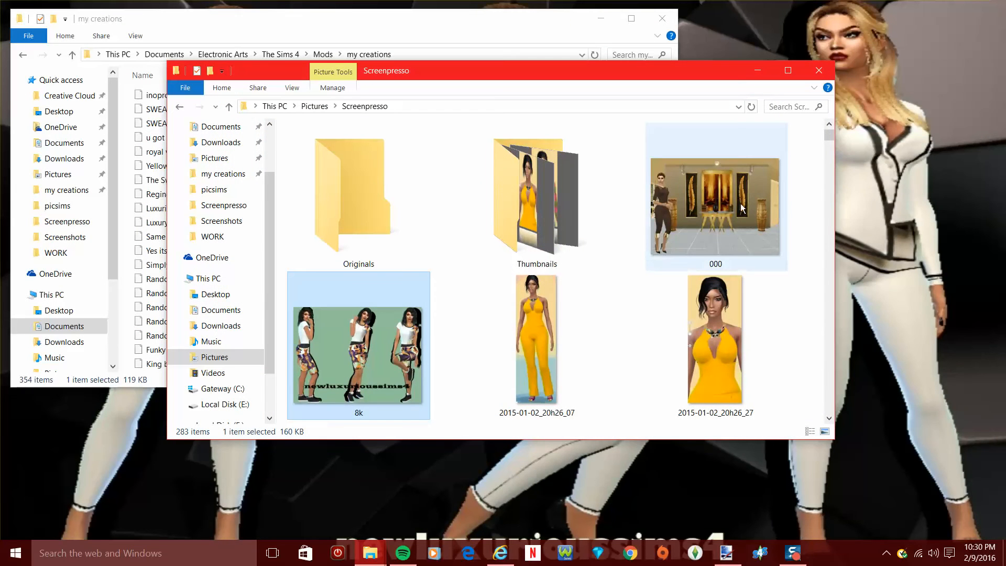
pyautogui.click(818, 70)
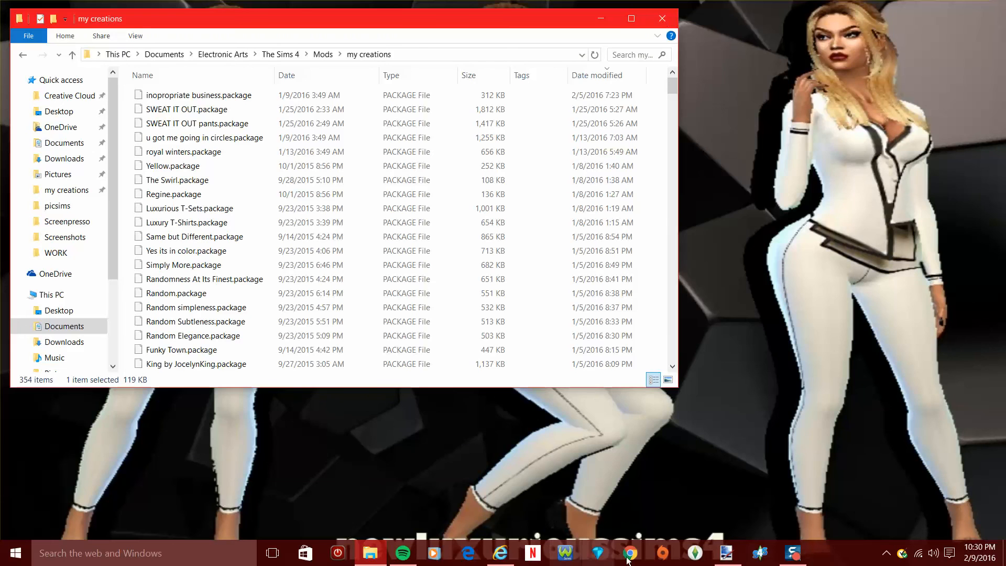
pyautogui.moveTo(793, 557)
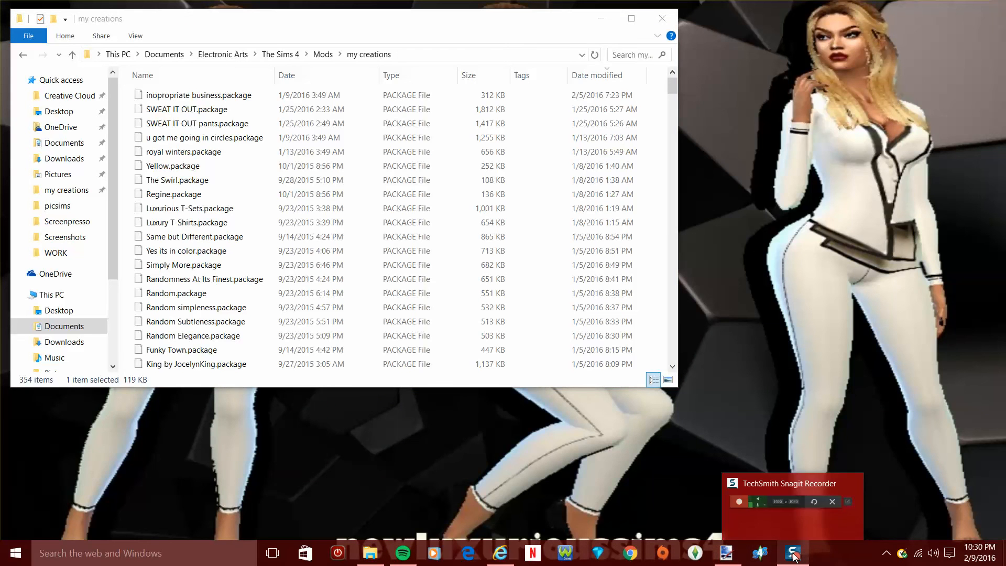